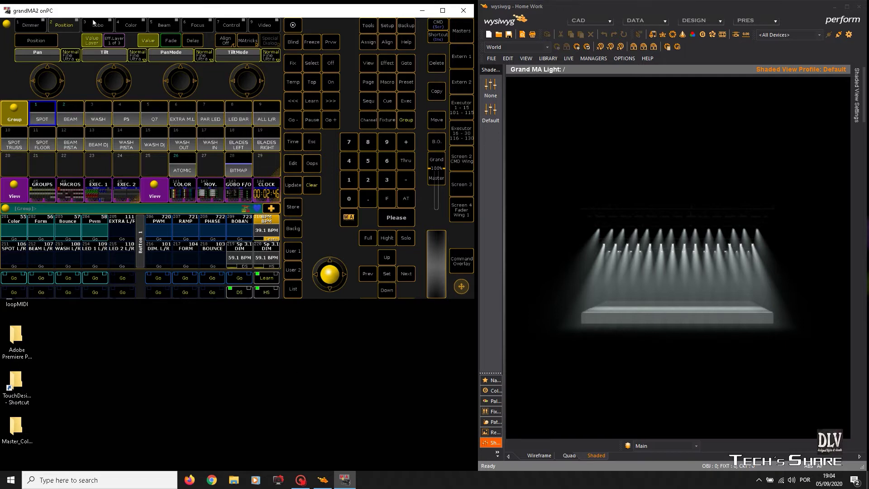
Enlarge the lighting console window to full screen and review the sessions and stations in MA Network Control.
click(443, 11)
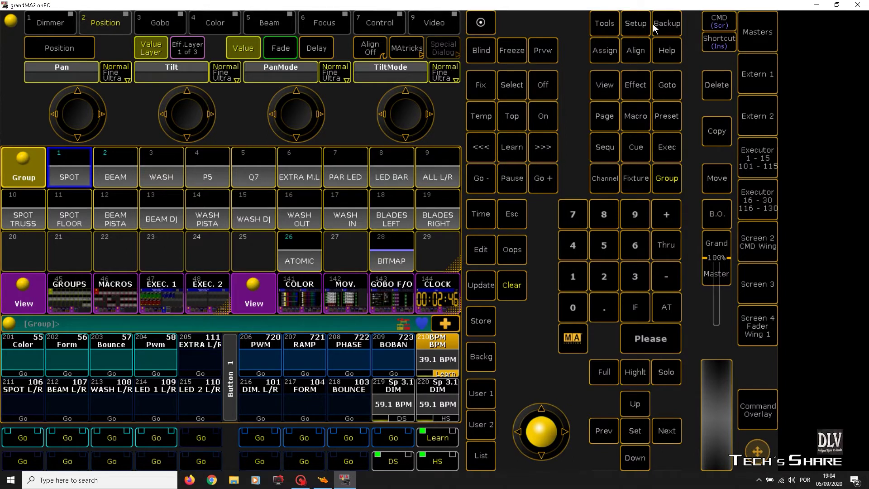
click(636, 23)
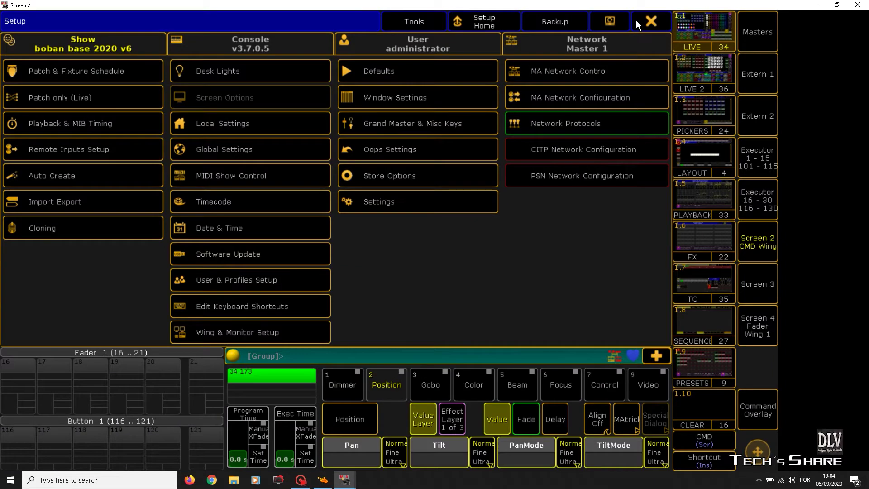
click(586, 75)
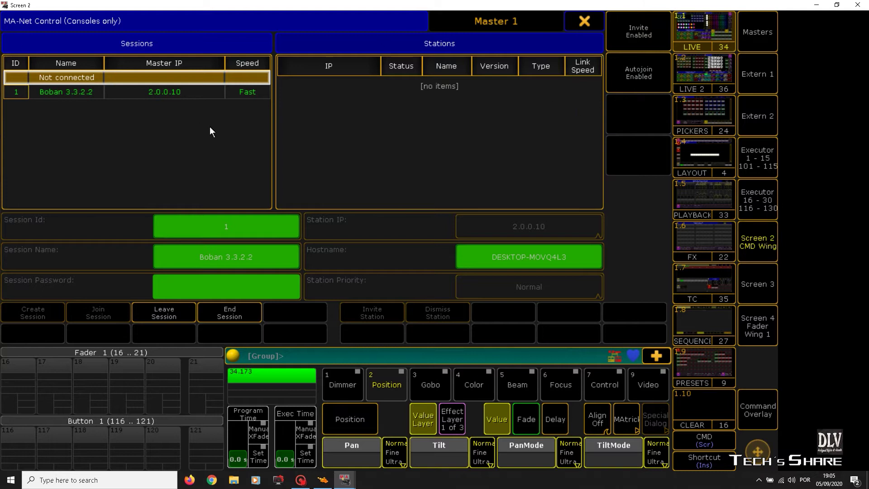
click(582, 25)
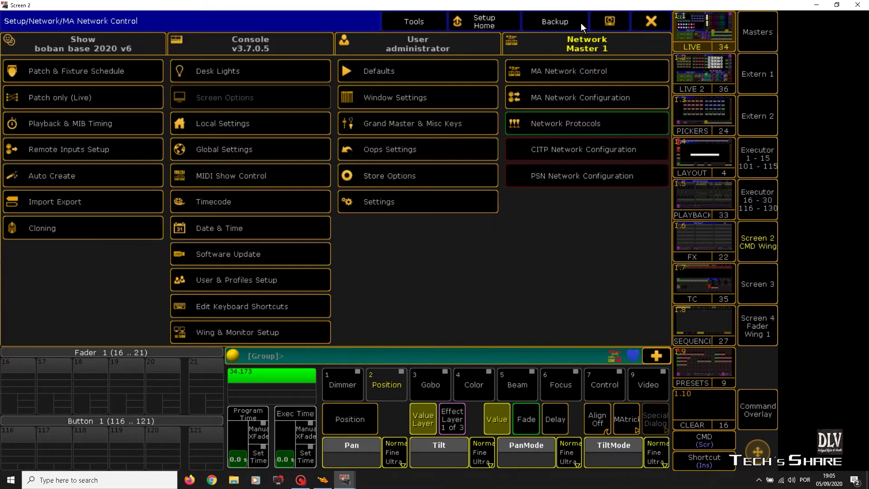
Review the Console, onPC and NPU device lists in the MA Network Configuration.
click(621, 102)
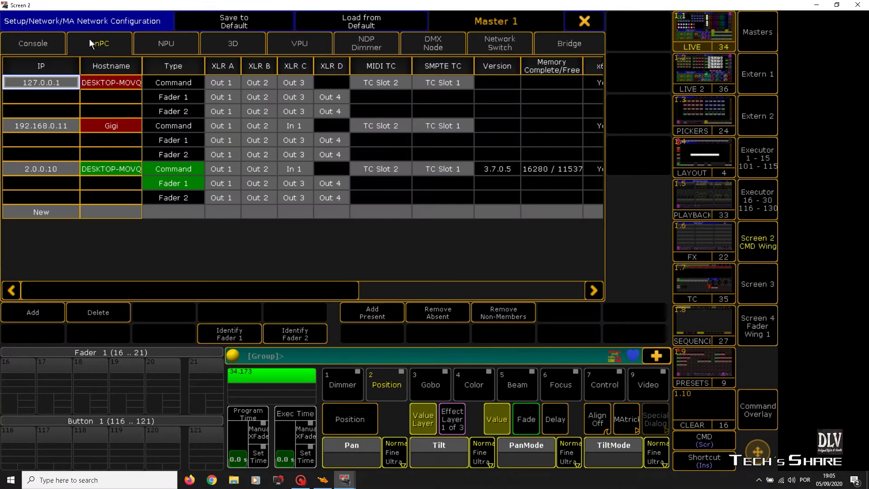
click(51, 37)
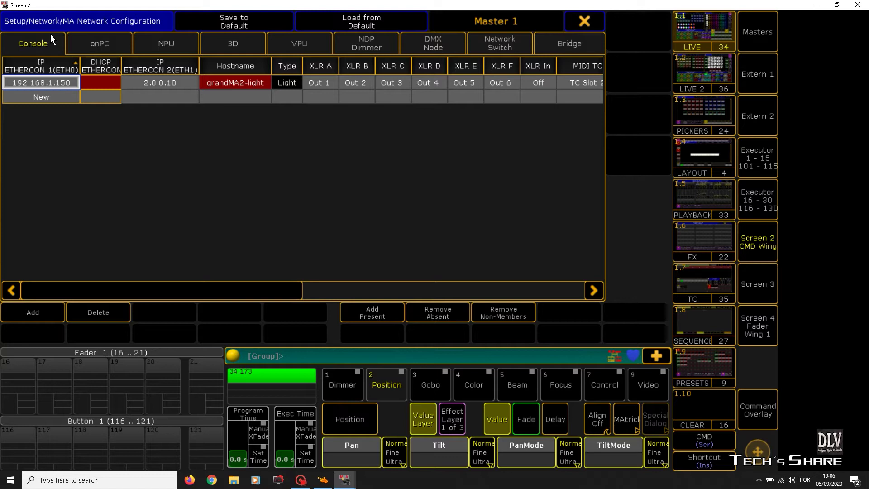
click(91, 40)
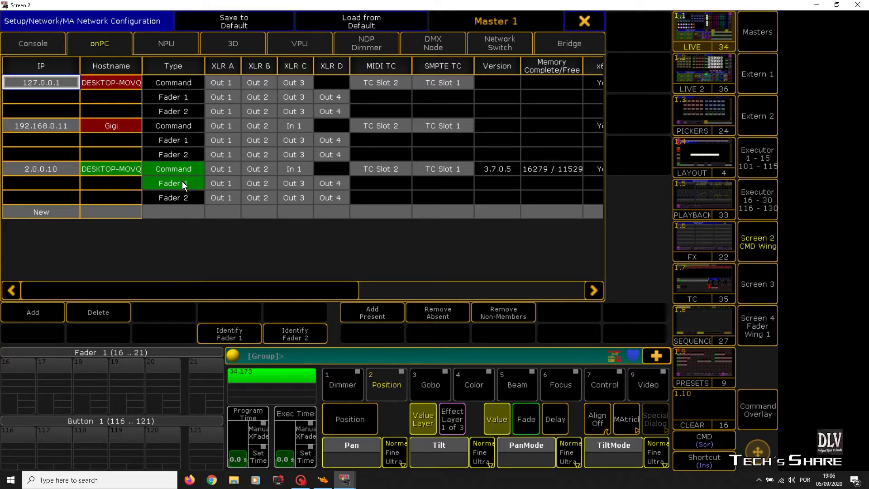
click(165, 44)
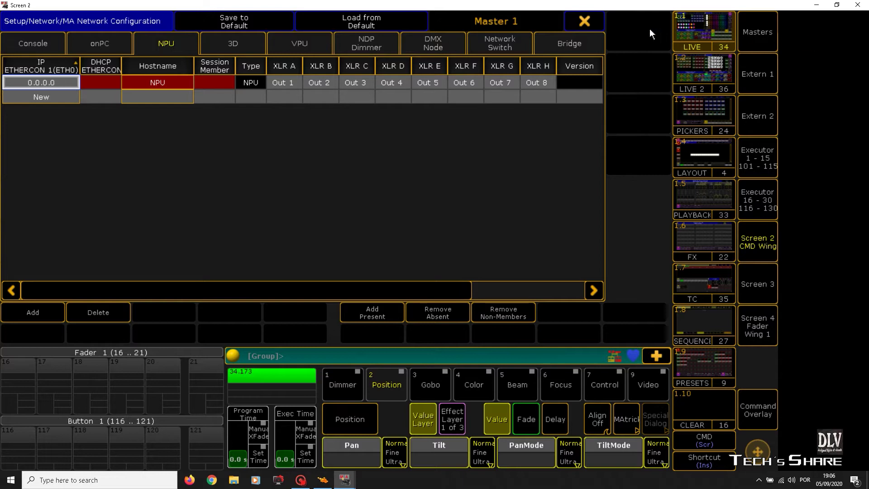
click(584, 20)
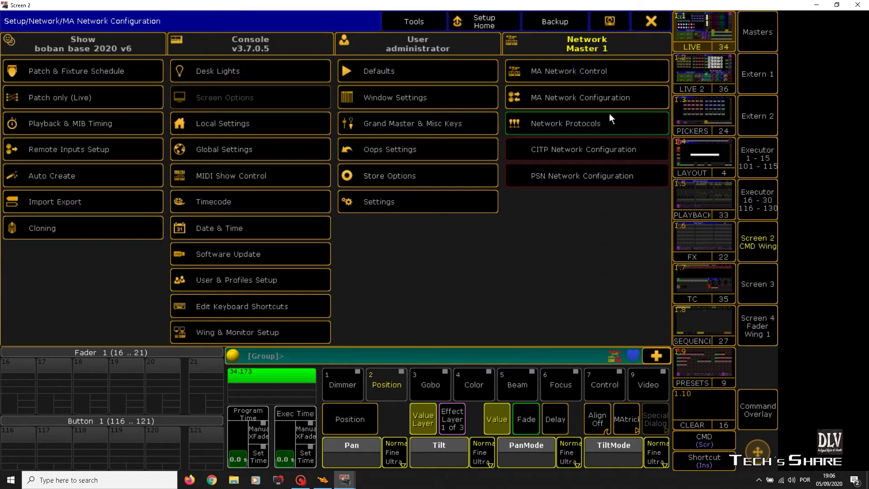
Examine the Art-Net OutputBroadcast line's mode, local start, amount and universe settings in Network Protocols.
click(583, 128)
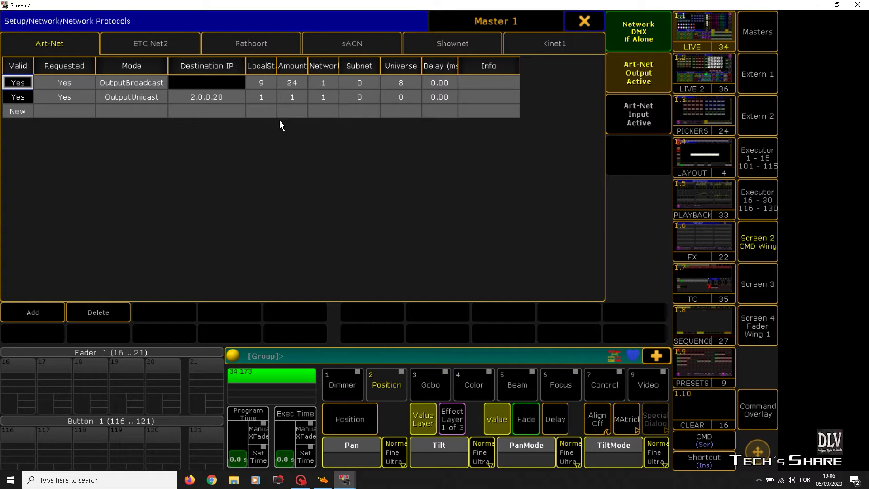
click(137, 80)
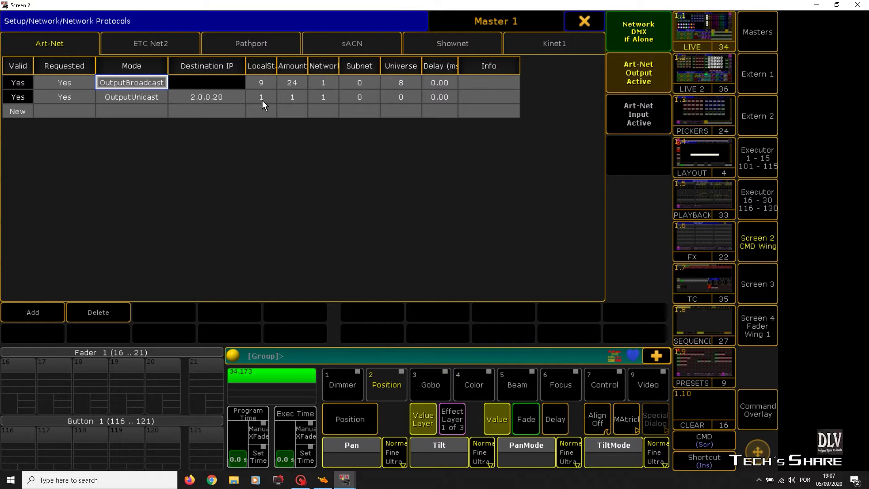
click(261, 85)
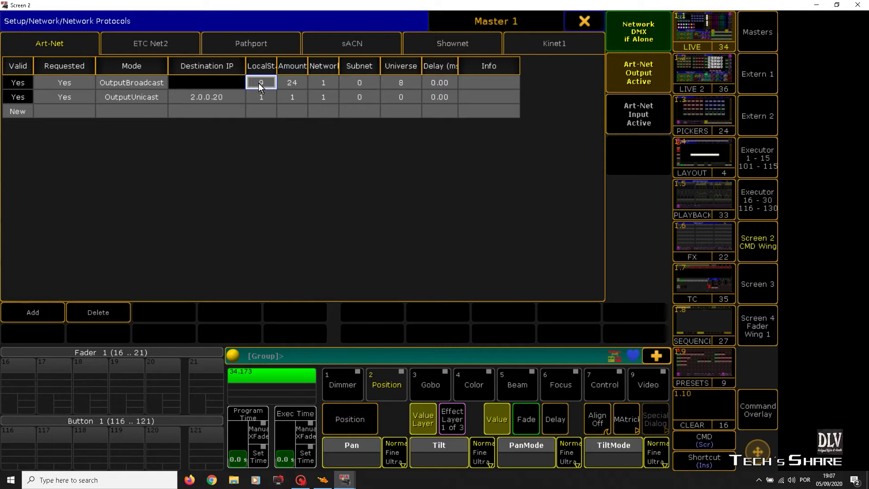
click(294, 82)
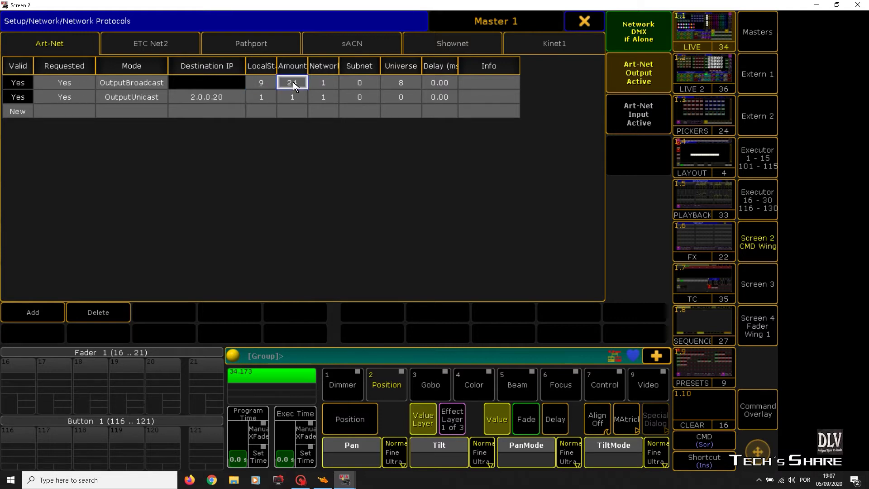
click(406, 85)
click(253, 82)
click(395, 84)
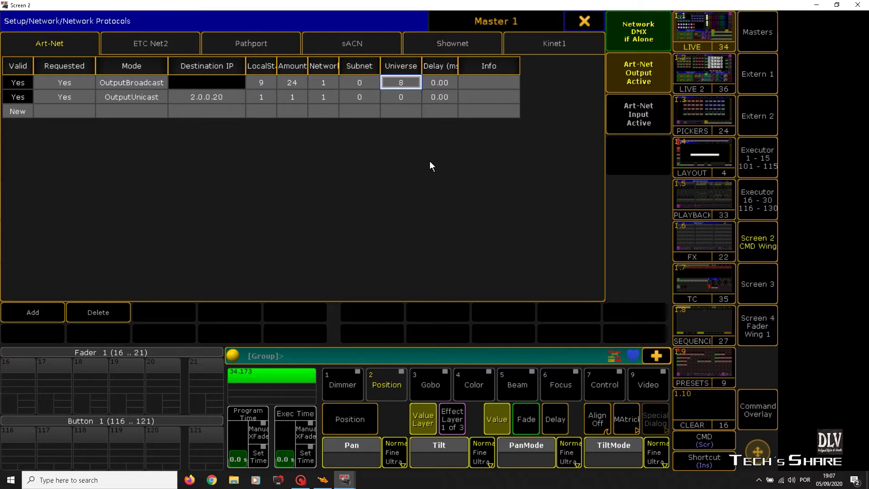
Examine the Art-Net OutputUnicast line's destination IP, local start, amount and universe, compare its mode with the broadcast line, and leave Network Protocols.
click(137, 98)
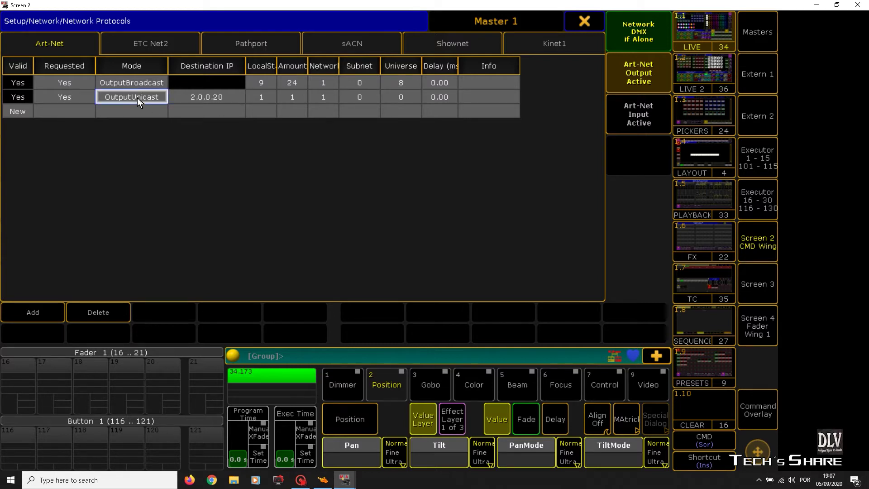
click(226, 99)
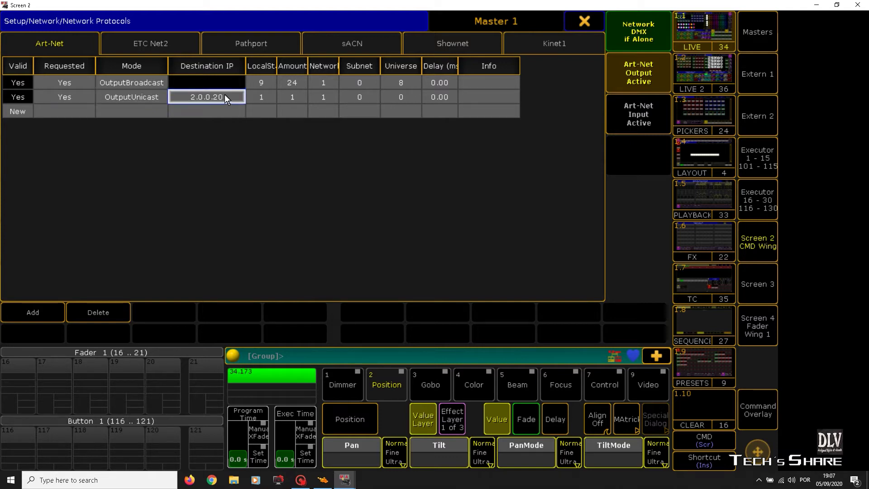
click(263, 99)
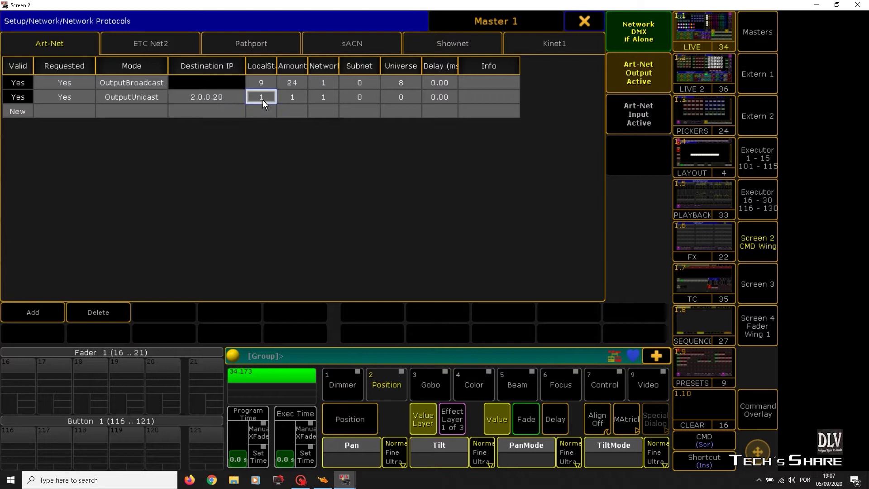
click(405, 99)
click(291, 98)
text(1)
click(269, 101)
click(154, 98)
click(163, 83)
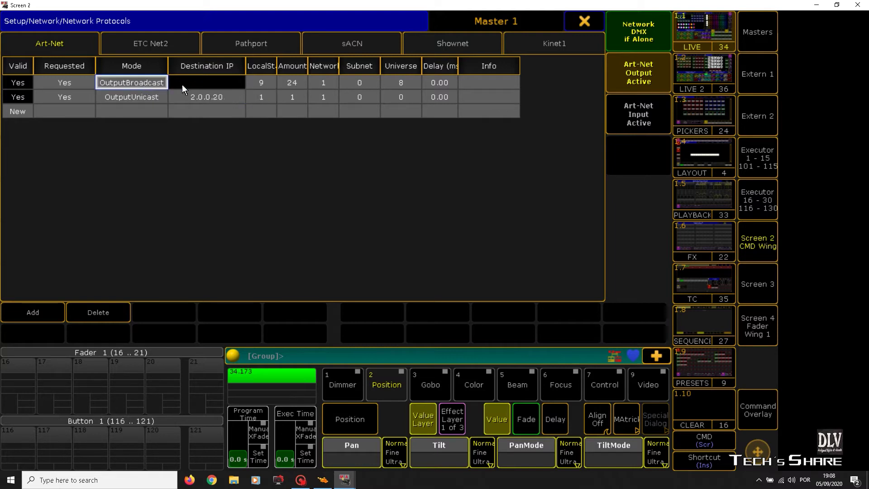
click(585, 22)
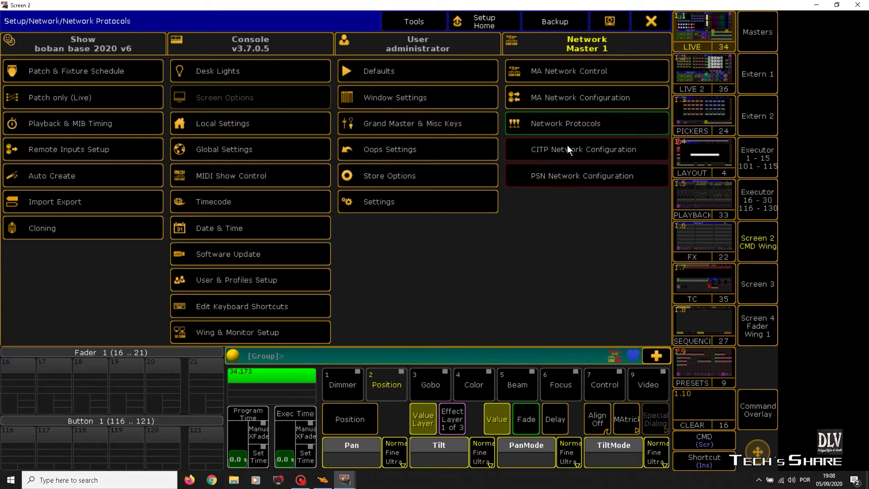
Examine the fixture types and patch addresses of the SPOT, BEAM, WASH, P5, Q7 and EXTRA M.L layers in the Patch & Fixture Schedule.
click(64, 75)
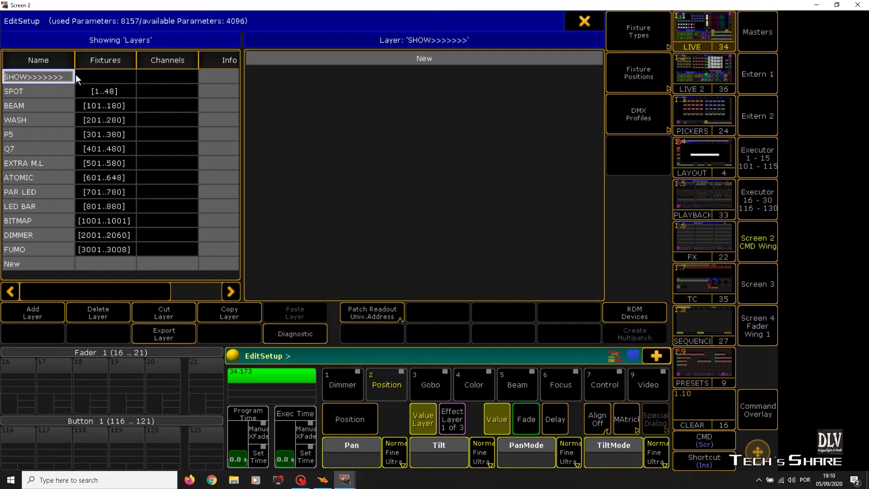
click(40, 90)
click(35, 104)
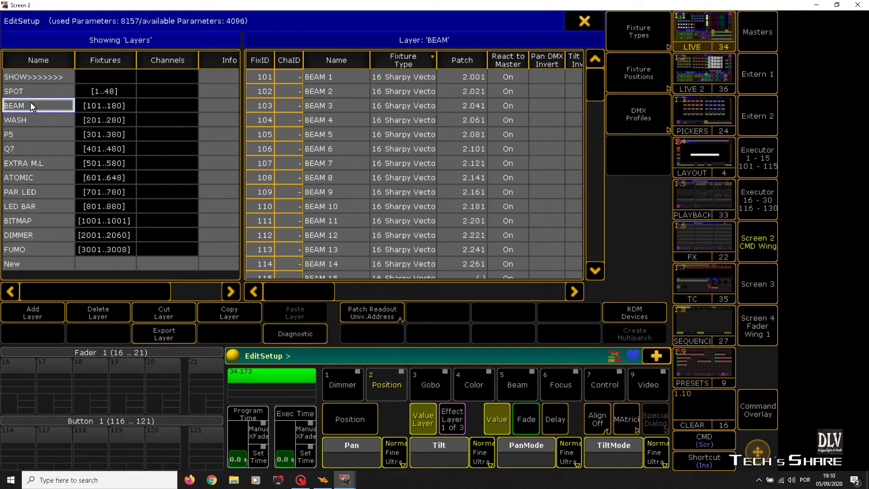
click(40, 120)
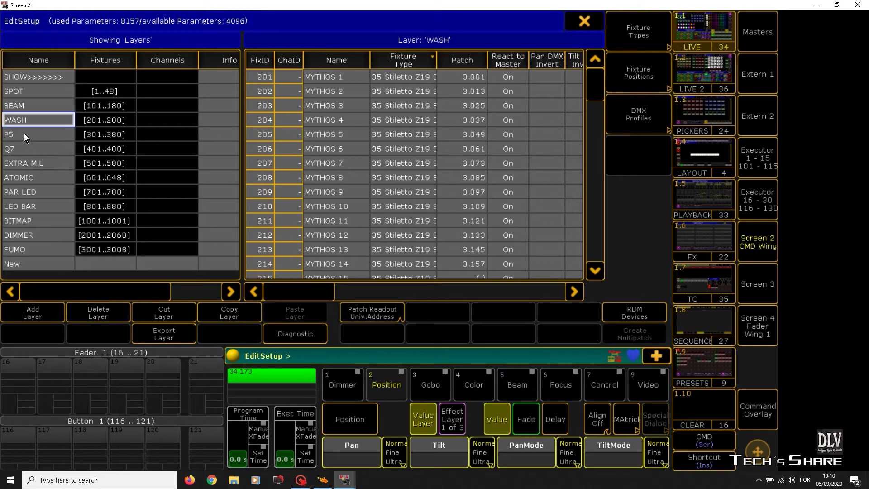
click(24, 133)
click(38, 148)
click(35, 130)
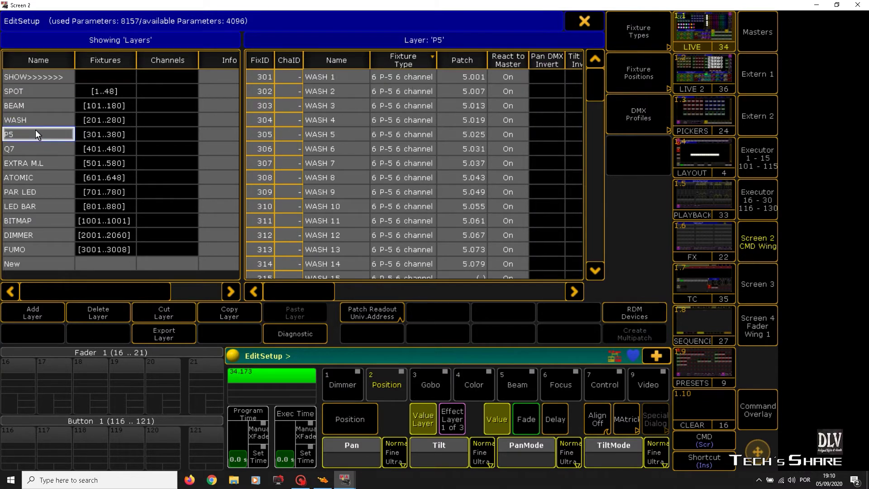
click(32, 148)
click(23, 135)
click(25, 149)
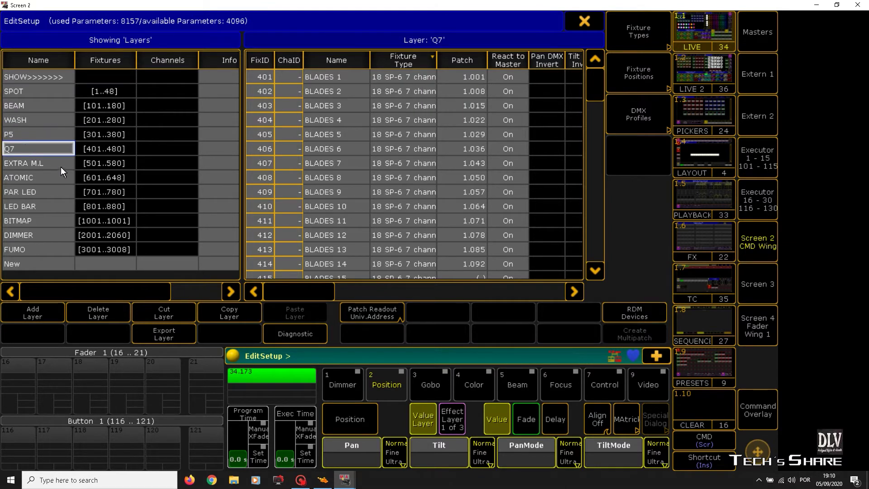
click(38, 161)
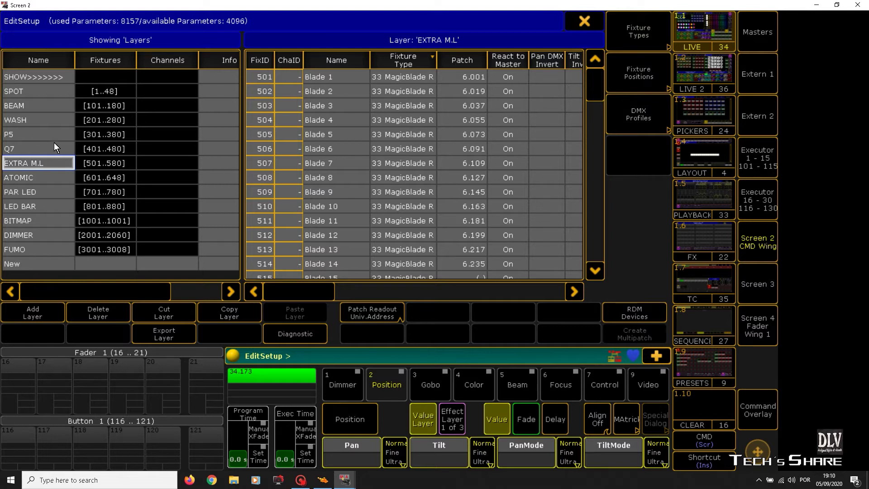
Examine the fixtures and patch of the ATOMIC, PAR LED, LED BAR, BITMAP, DIMMER and FUMO layers.
click(41, 176)
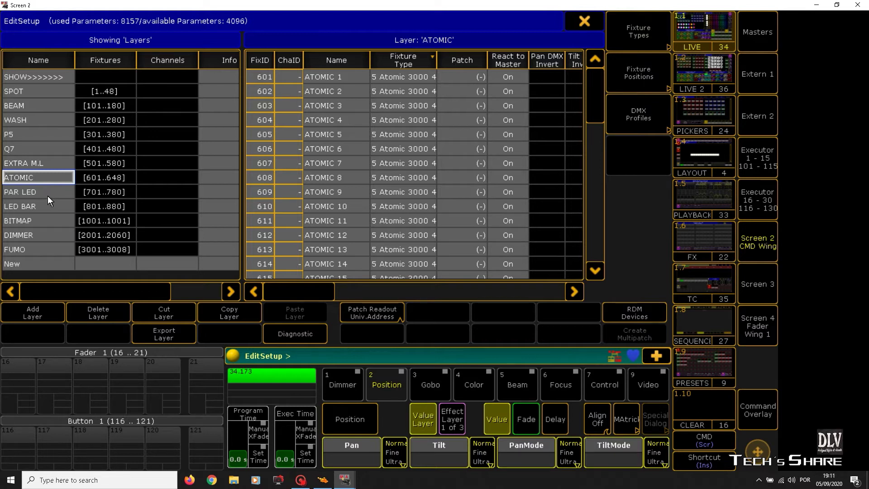
click(45, 196)
click(42, 203)
click(40, 191)
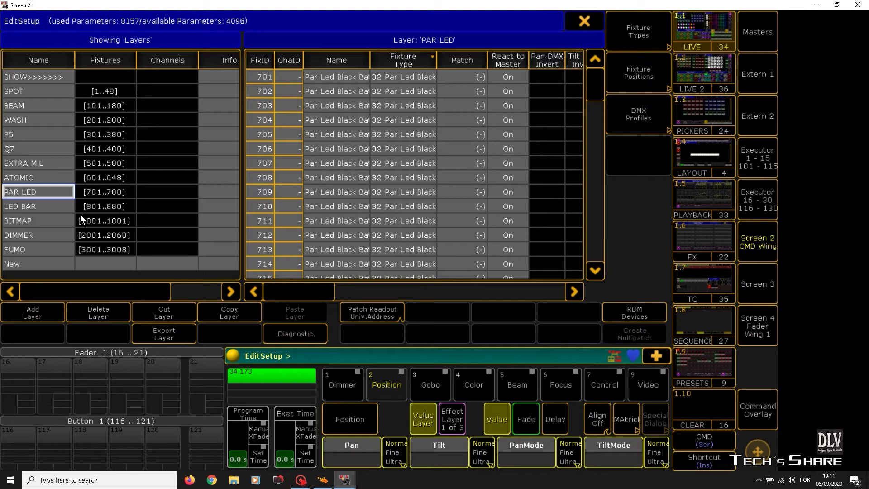
click(35, 204)
click(37, 193)
click(35, 222)
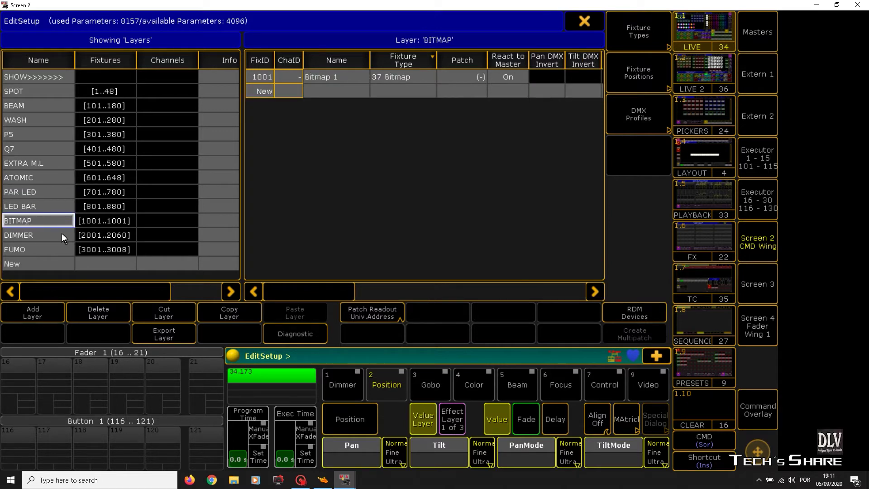
click(38, 249)
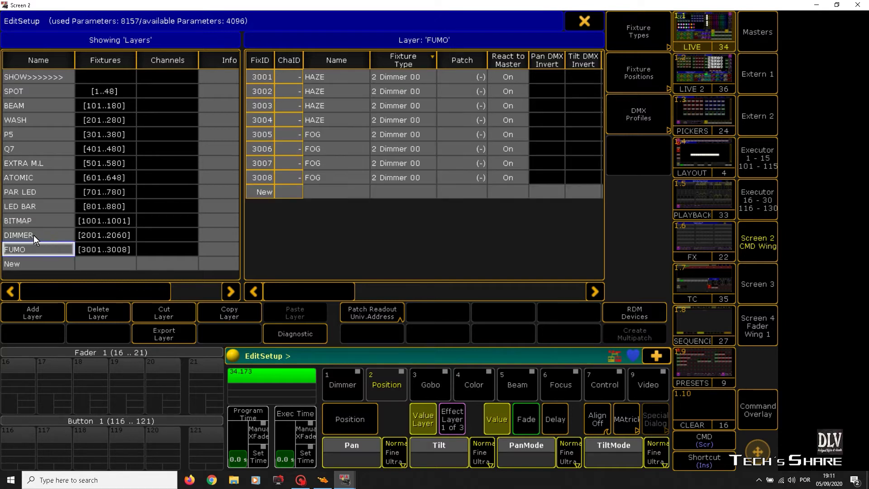
click(35, 236)
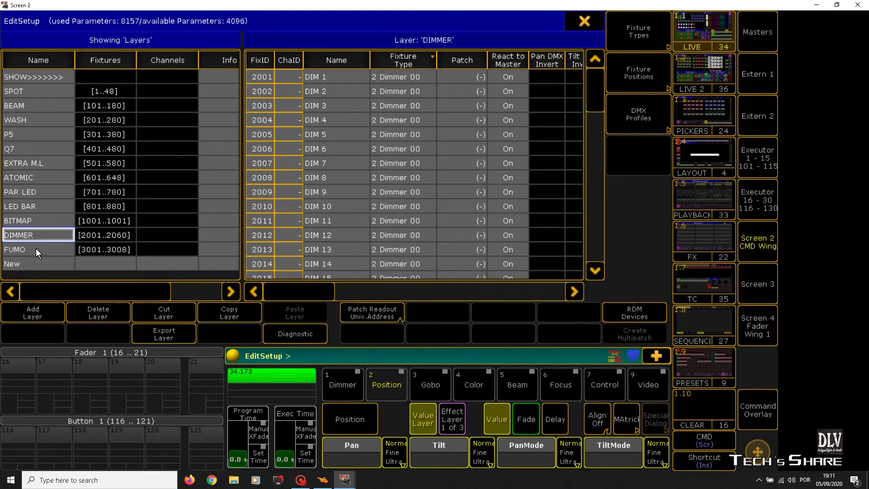
click(31, 248)
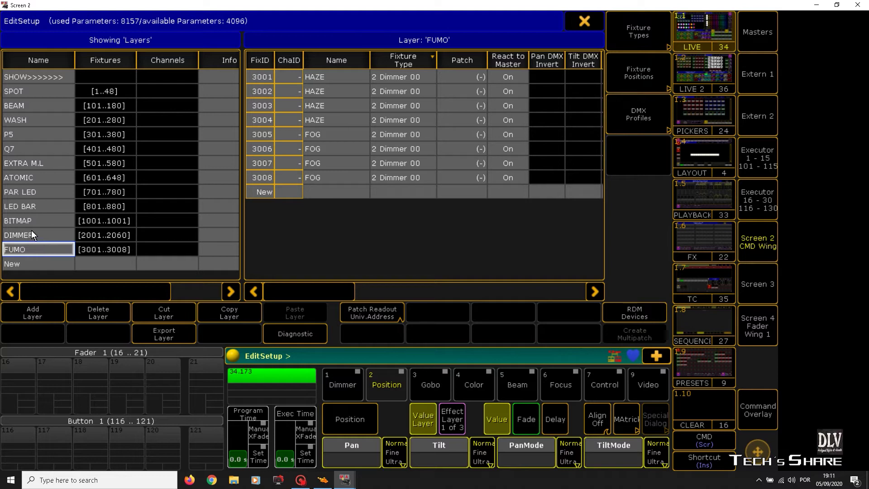
click(33, 231)
click(36, 244)
click(43, 236)
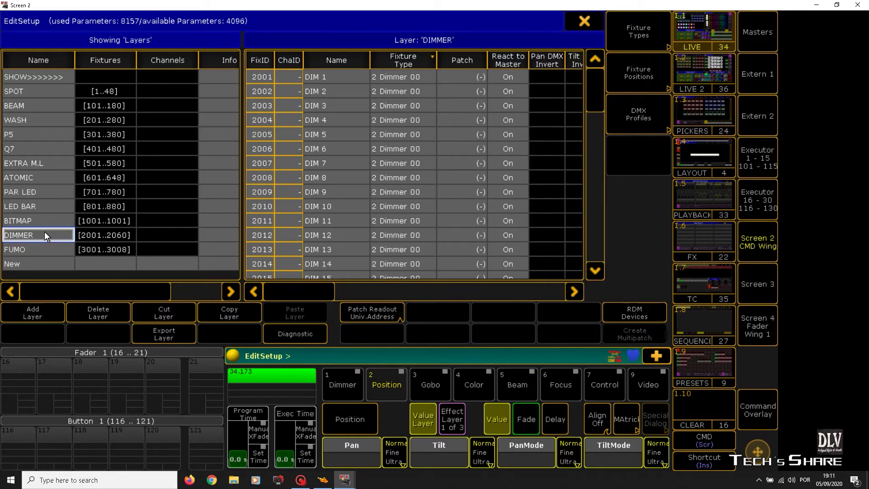
Revisit the SPOT, BEAM, P5, Q7 and EXTRA M.L layers to compare their fixtures and patch addresses.
click(37, 82)
click(39, 91)
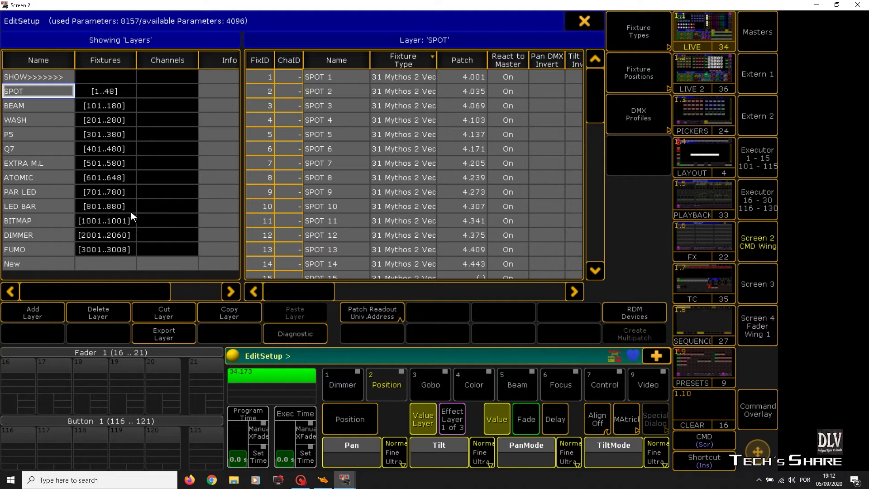
click(44, 104)
click(42, 89)
click(26, 134)
click(24, 148)
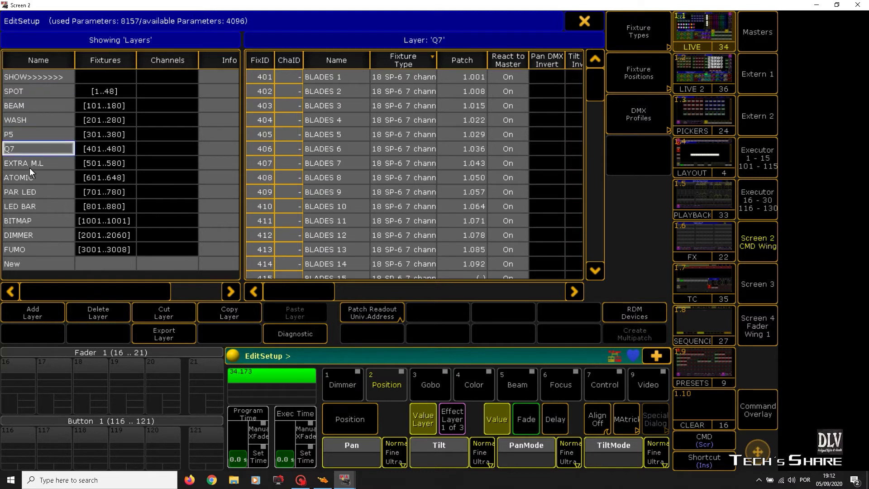
click(30, 164)
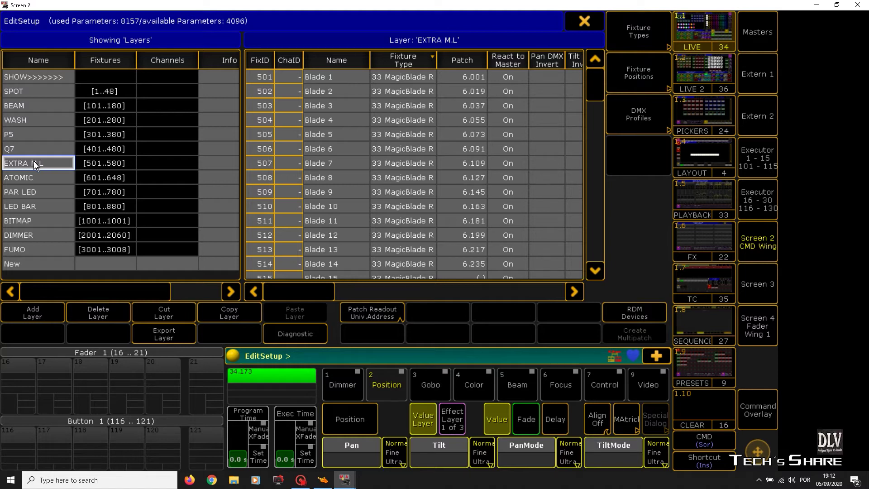
Revisit the BEAM and SPOT layers, look through the fixture types available for SPOT 4 without changing it, and leave the patch.
click(33, 107)
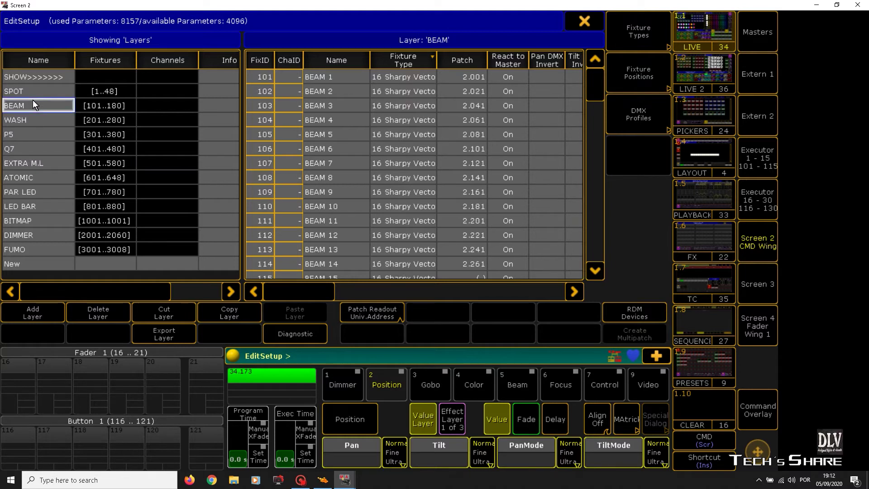
click(34, 91)
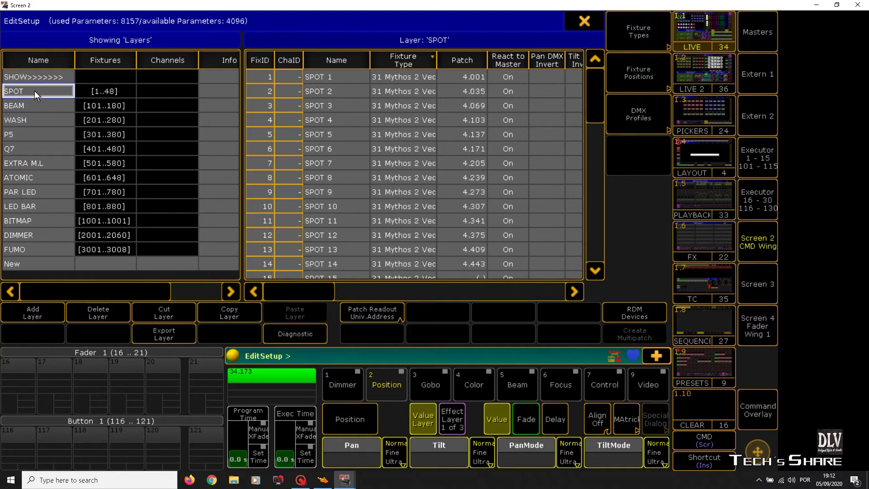
click(422, 63)
click(393, 121)
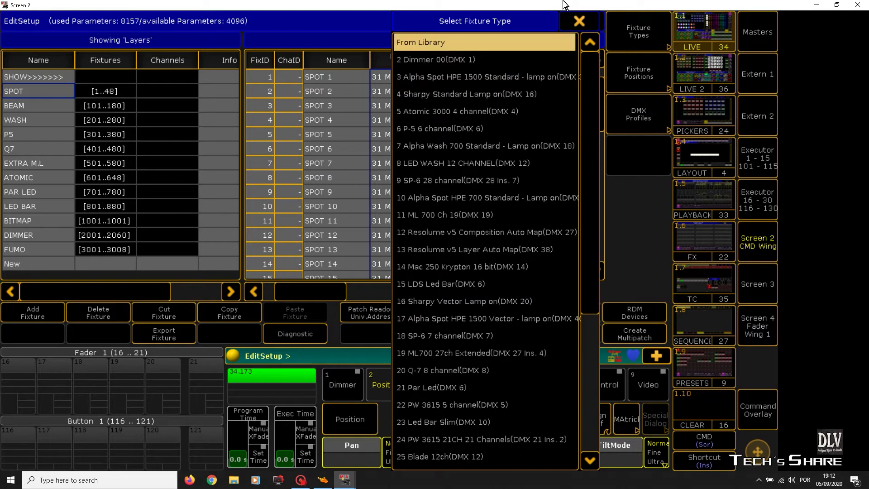
click(576, 22)
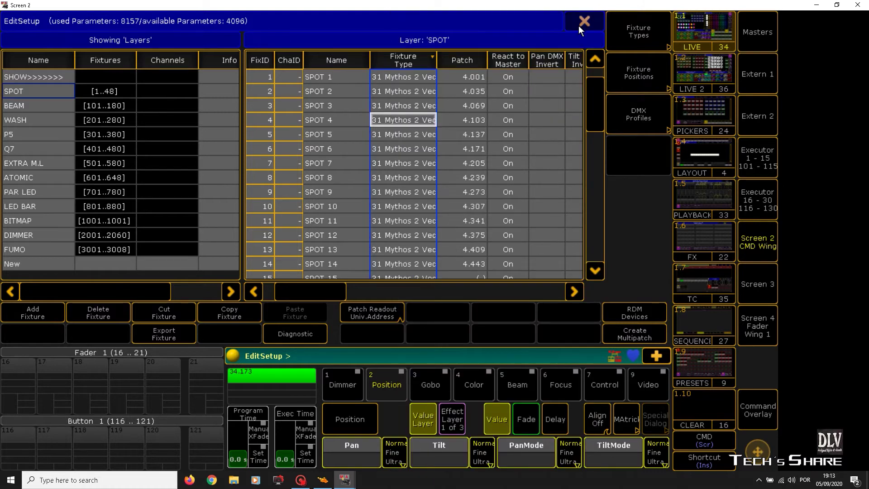
click(578, 25)
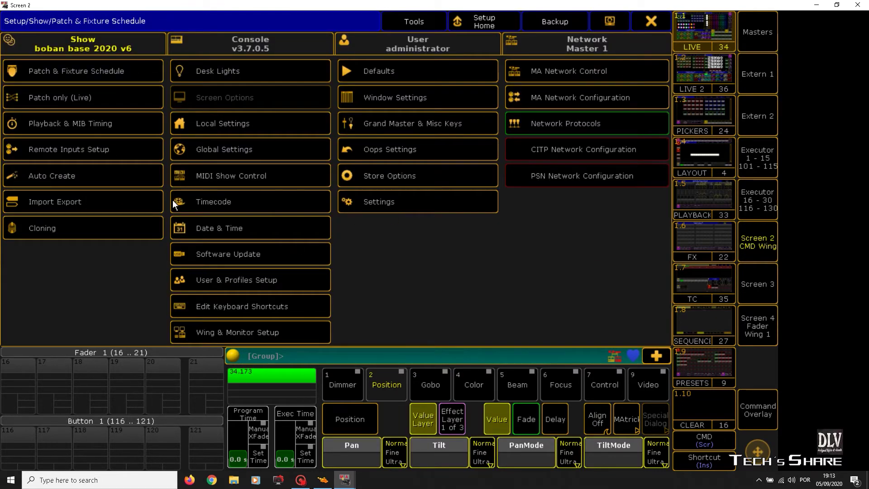
Examine the fixture types and the preset and group options in Auto Create, and leave Setup.
click(90, 178)
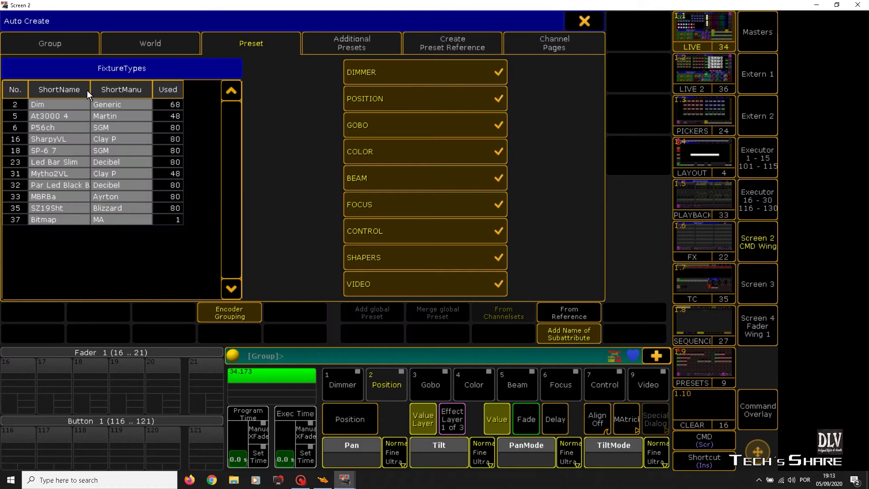
scroll(69, 119, down, 6)
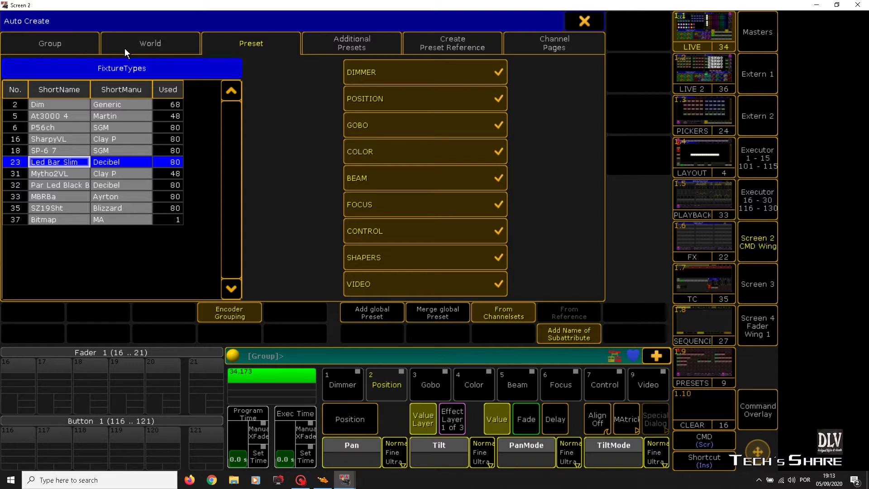
click(53, 44)
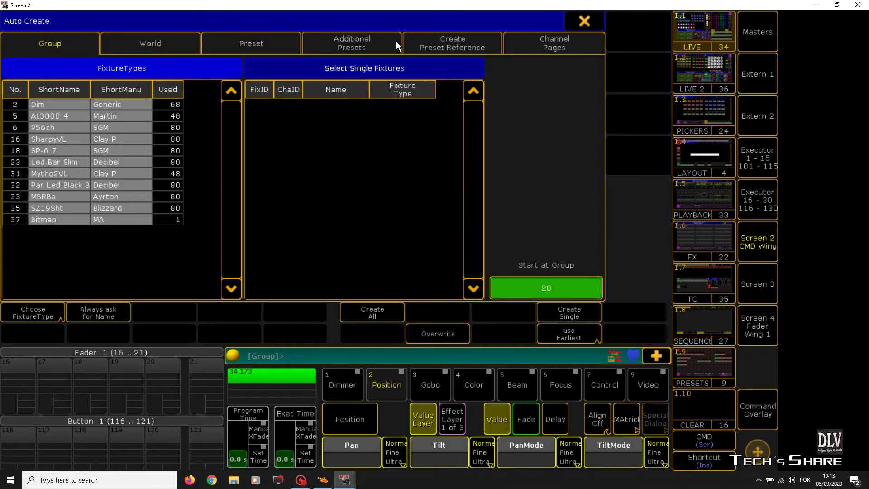
click(587, 18)
click(647, 28)
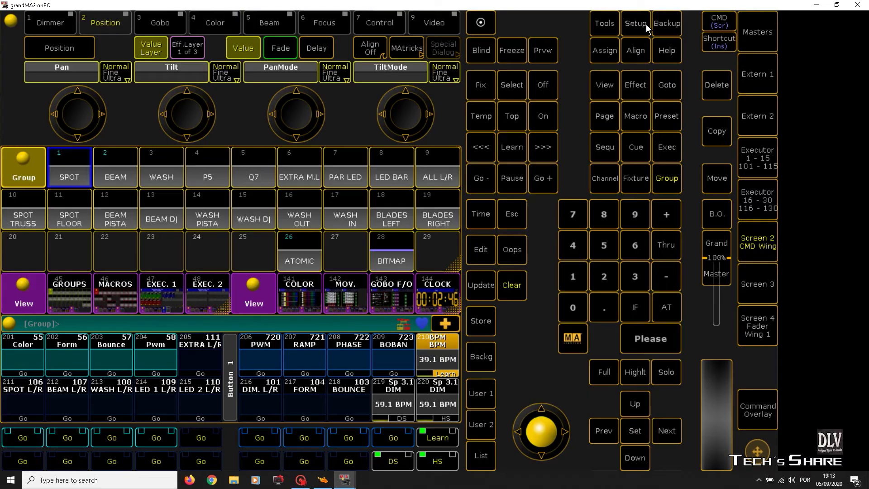
Display the PRESETS view on Screen 2 and examine its START macro pool and the beam presets from the first slot.
click(748, 248)
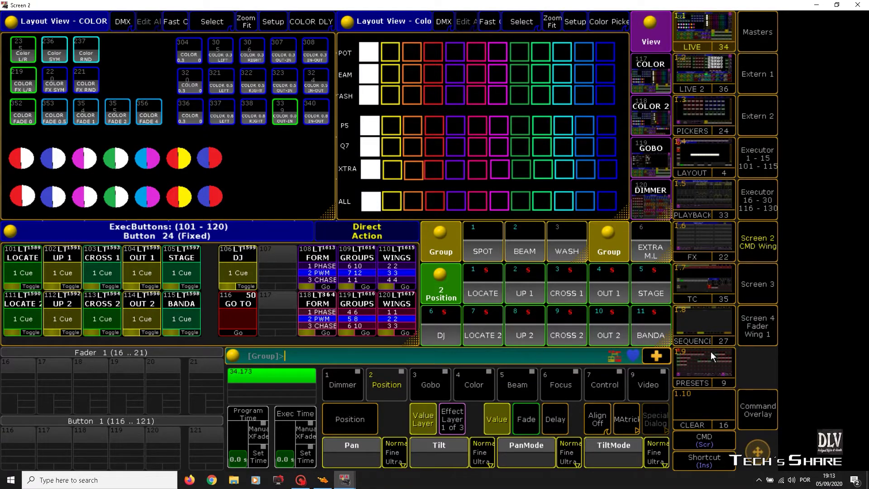
click(712, 355)
click(599, 323)
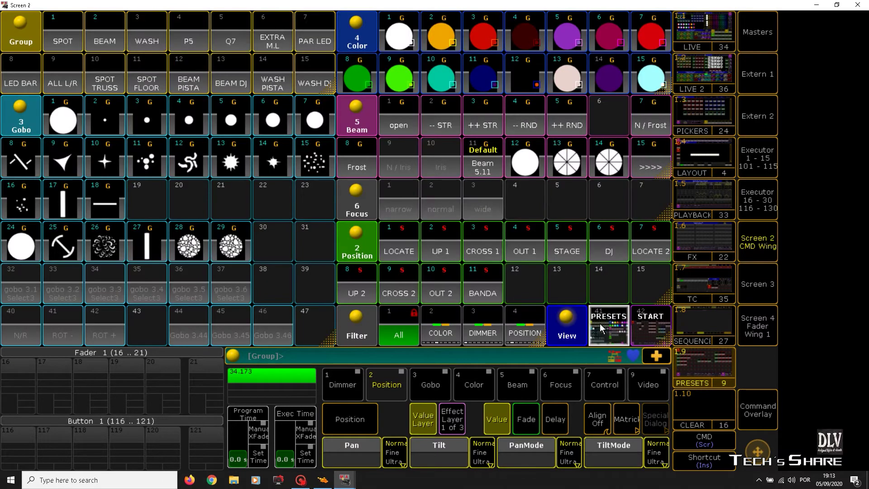
click(644, 326)
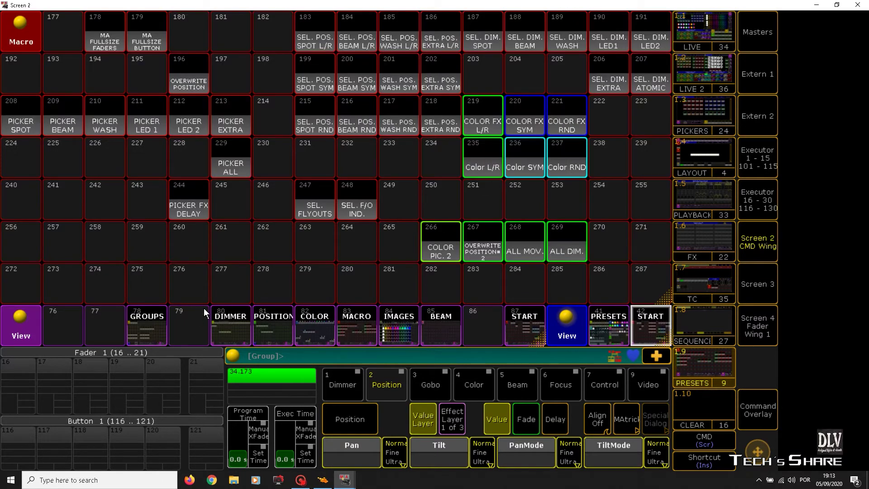
click(447, 317)
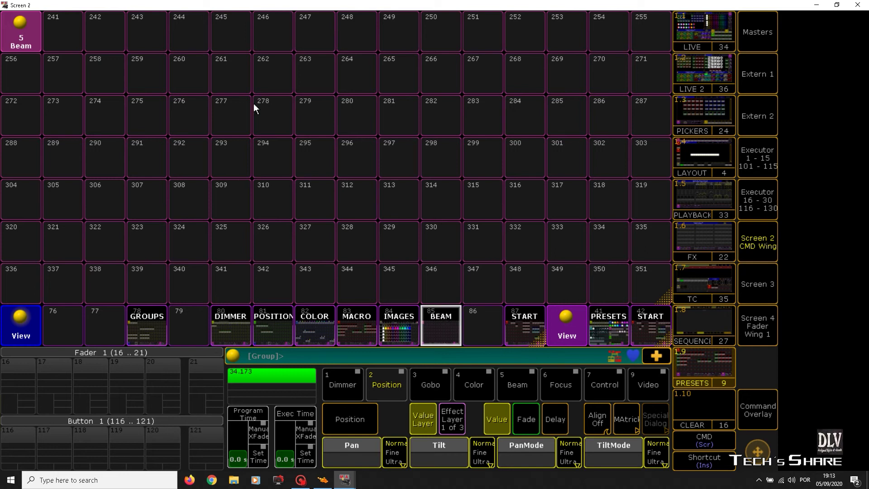
scroll(273, 76, up, 10)
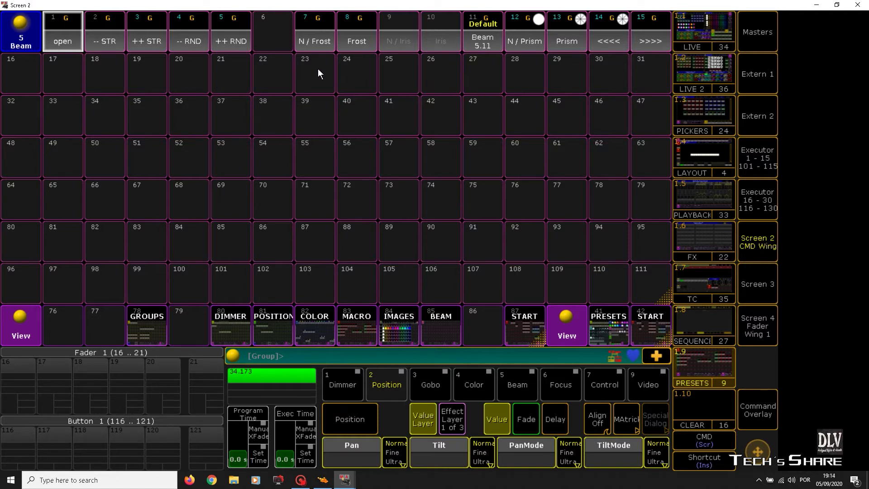
Examine the position, color, dimmer, group and beam pools, and return to the combined PRESETS overview.
click(278, 319)
click(315, 324)
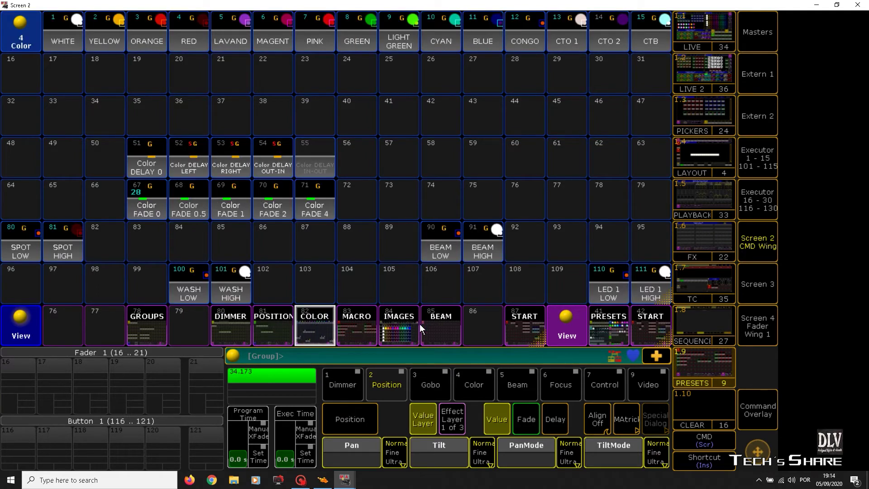
click(238, 322)
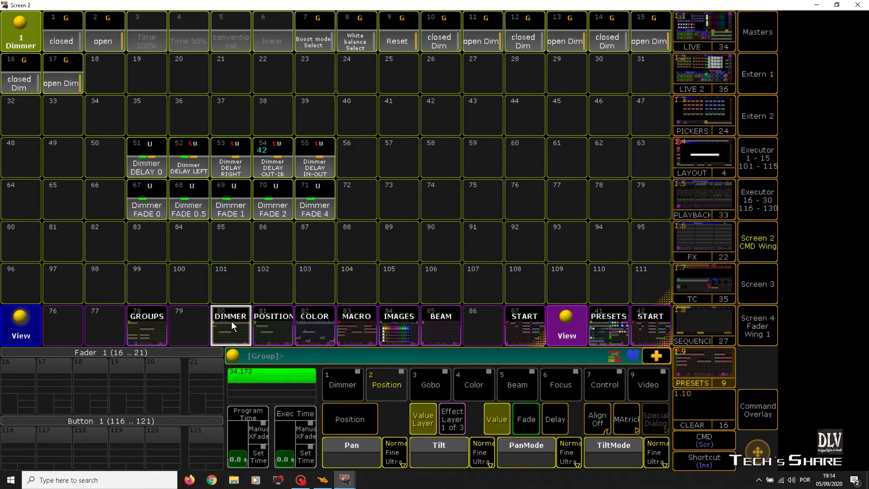
click(157, 320)
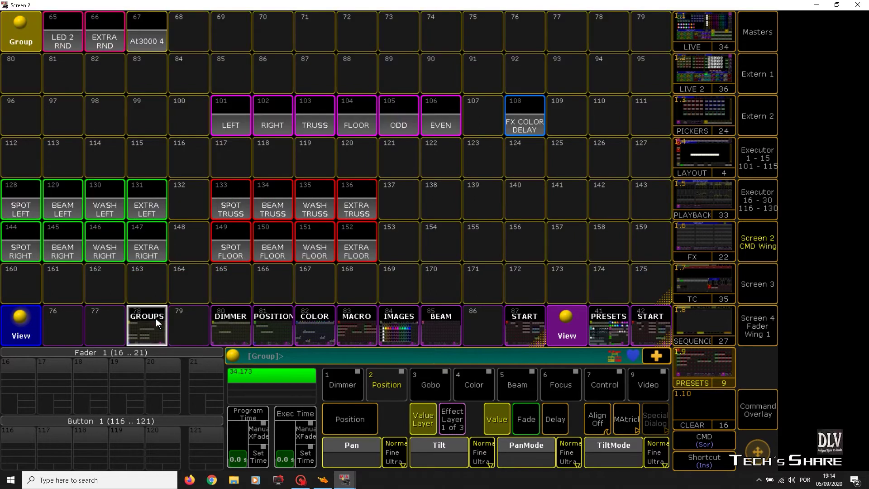
click(440, 322)
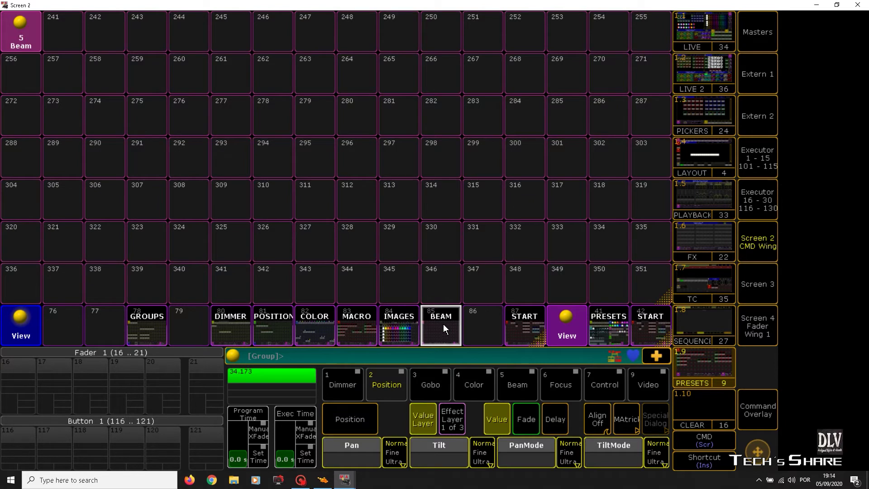
click(596, 323)
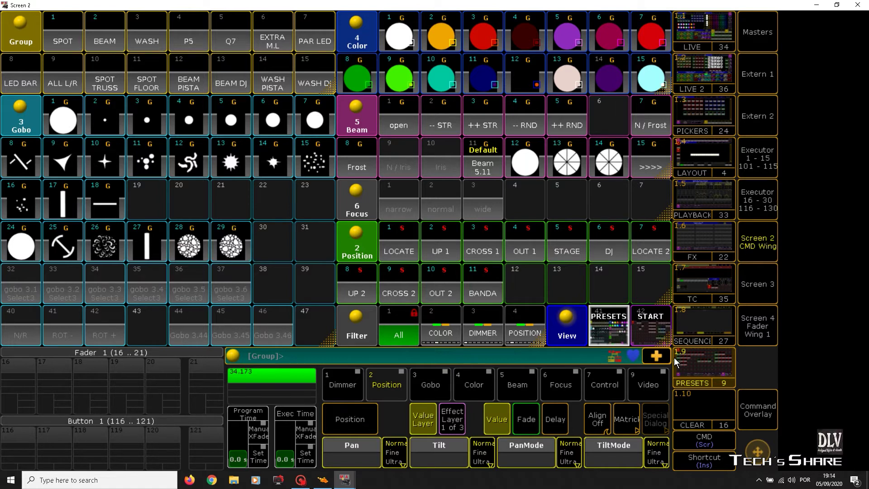
Examine the sequence content view and the TC view's timecode slots and macros, comparing them with the PRESETS view.
click(716, 333)
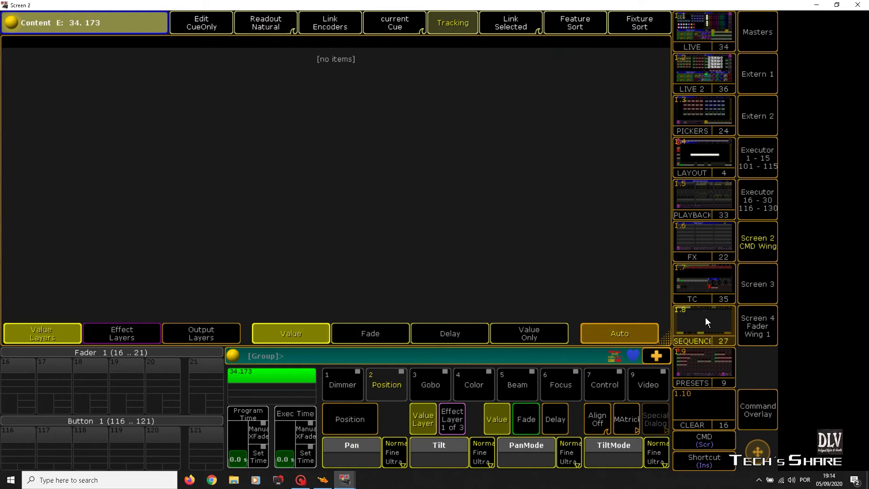
click(705, 281)
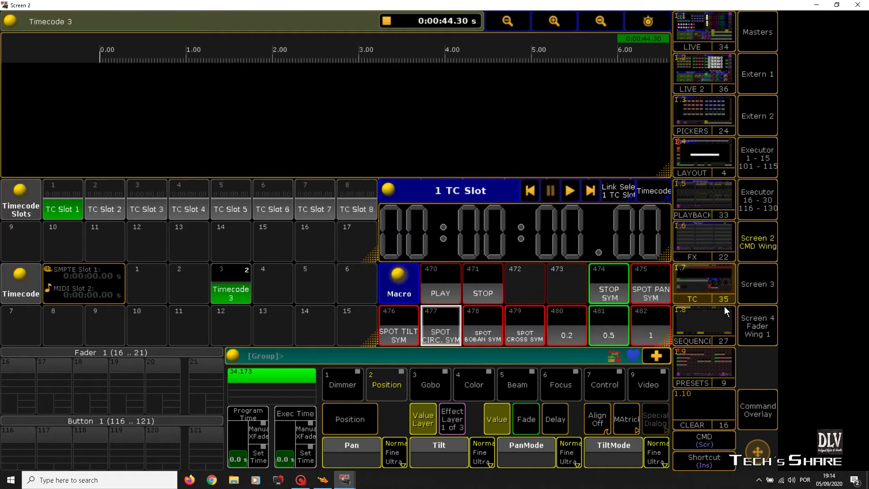
click(718, 333)
click(707, 369)
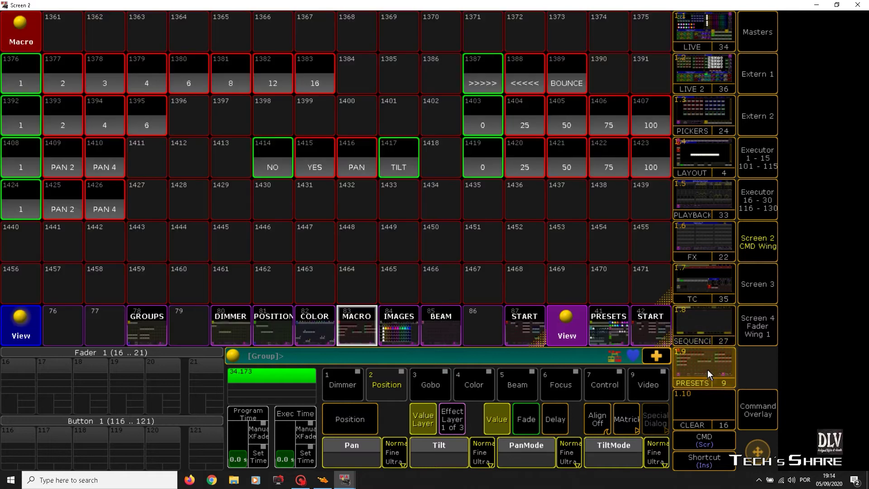
click(700, 324)
click(702, 281)
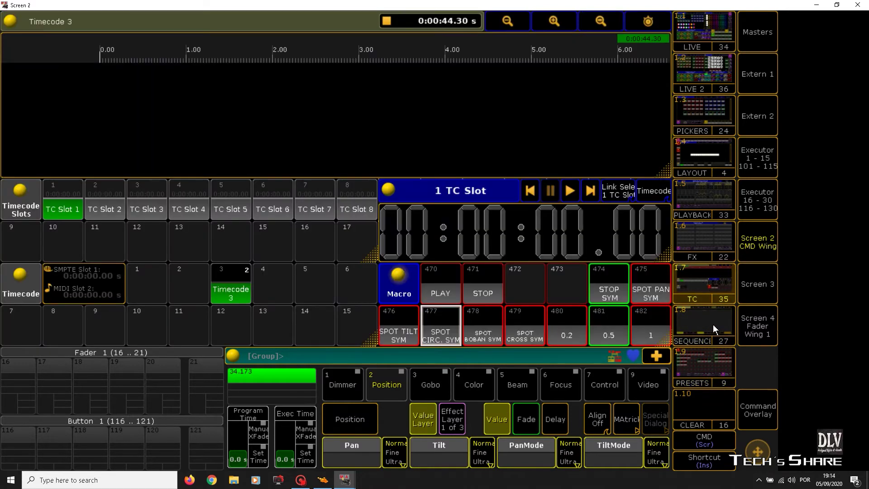
click(712, 324)
click(698, 329)
click(700, 291)
Examine the DIM L/R and DIM SYM executor pages of the FX view.
click(717, 249)
click(77, 332)
click(113, 330)
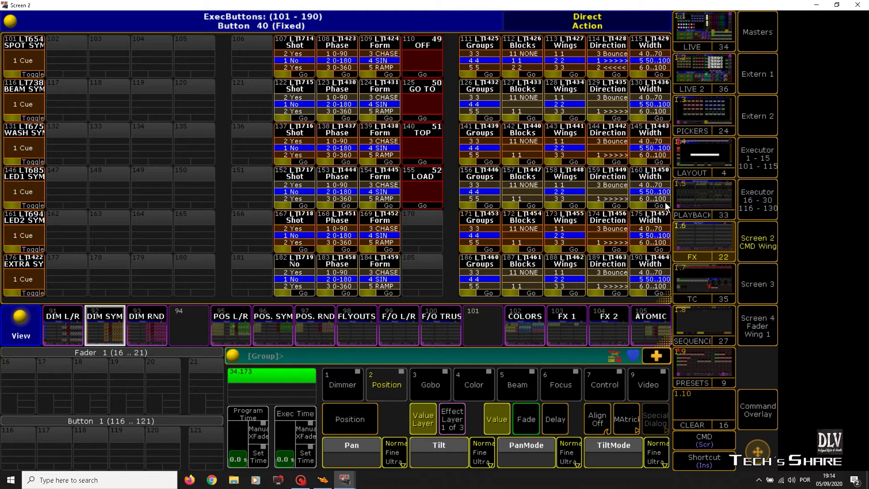
Examine the G.M 1, G.M 2 and FADER 1 pages of the PLAYBACK view, including the FF fader.
click(721, 205)
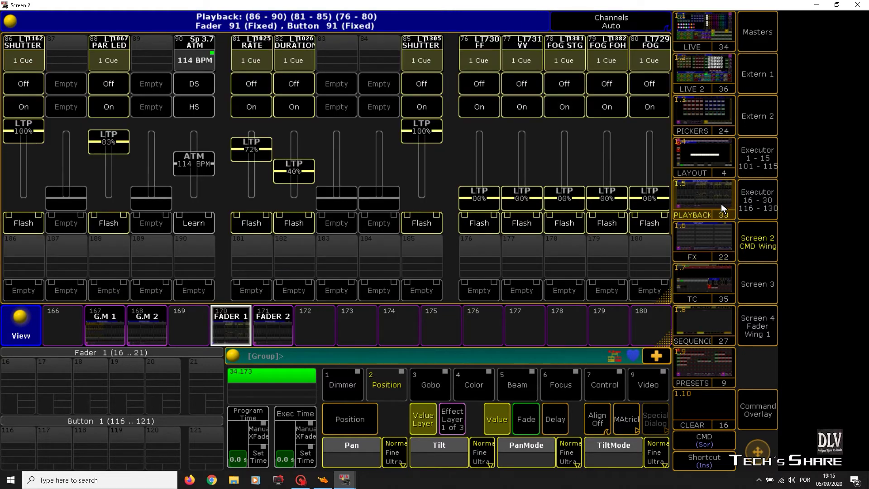
click(104, 325)
click(139, 322)
click(223, 318)
mouse_move(475, 196)
mouse_down()
mouse_move(479, 117)
mouse_move(472, 205)
mouse_up()
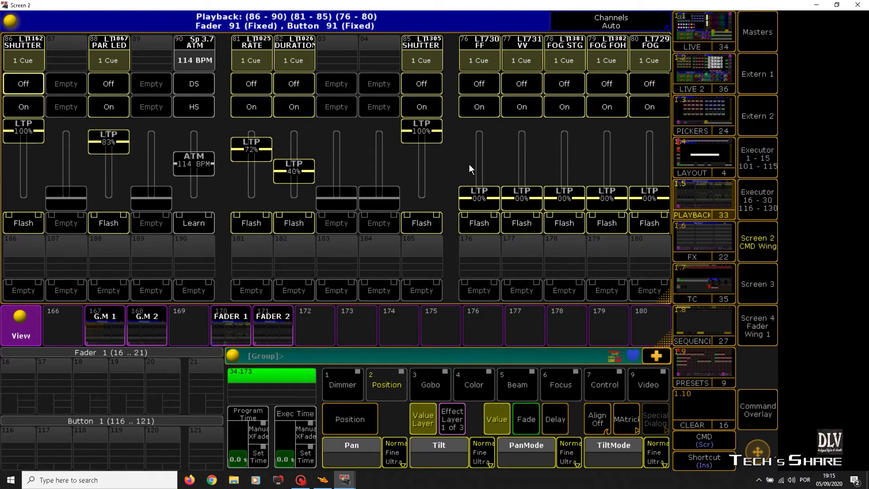
Examine the SPOT, BEAM, WASH and EXTRA fixture layouts in the LAYOUT view.
click(716, 155)
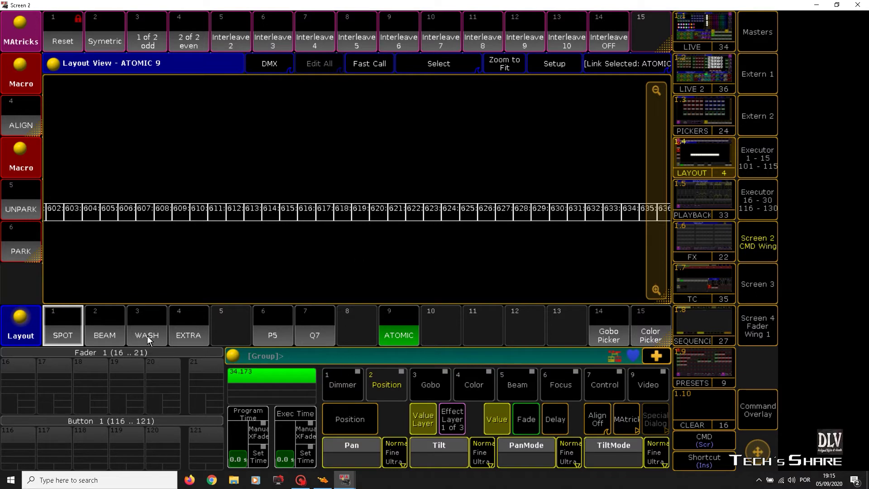
click(76, 335)
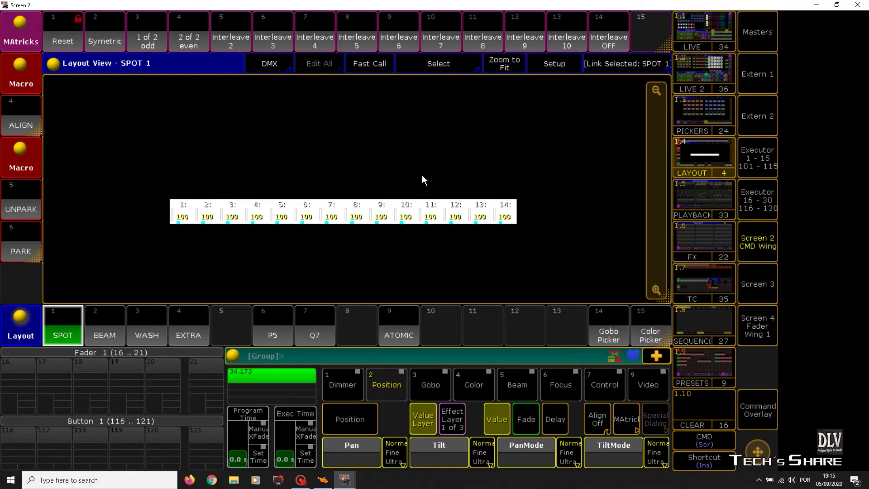
click(114, 319)
click(150, 326)
click(184, 319)
click(82, 321)
Examine the PICKERS view and compare the LIVE 2 position controls with the LIVE color controls, finishing on LIVE.
click(711, 121)
click(717, 79)
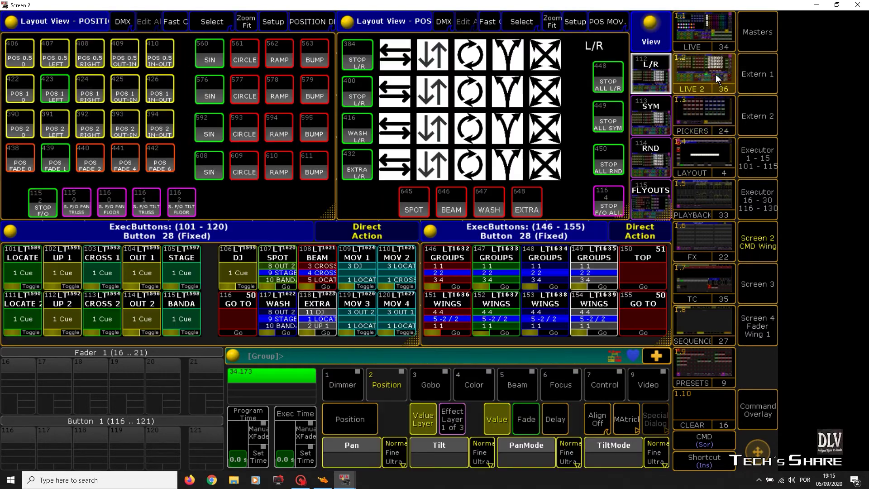
click(698, 24)
click(700, 71)
click(695, 31)
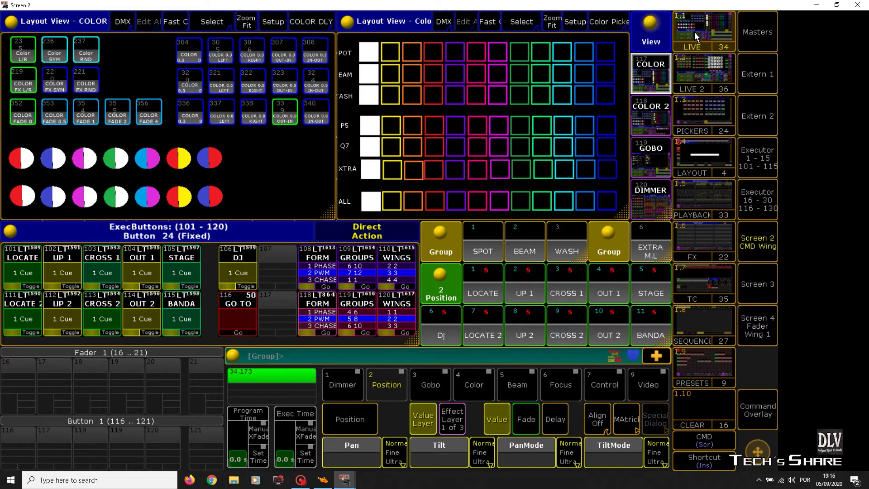
click(695, 59)
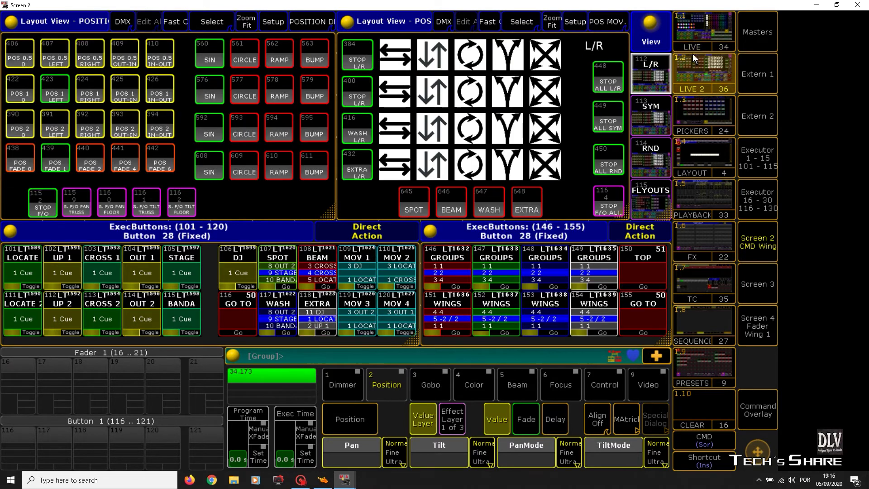
click(691, 47)
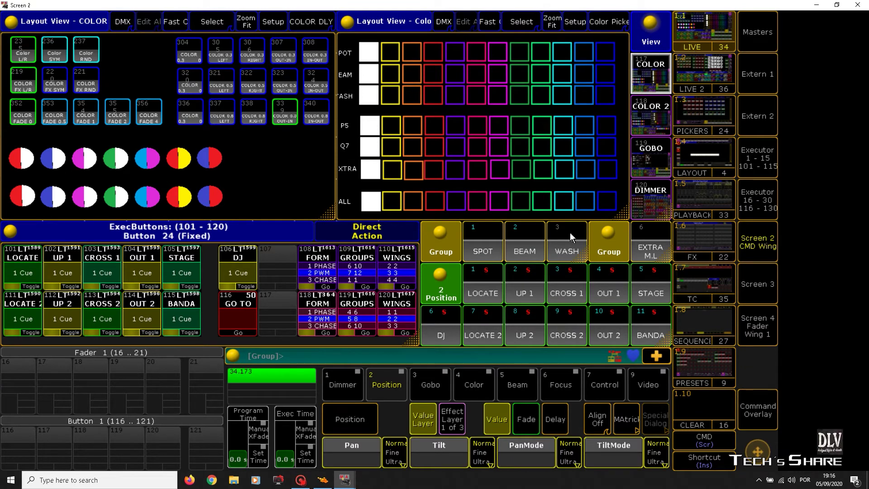
Return to the main onPC screen and browse the group pool to the row of SYM groups.
click(751, 238)
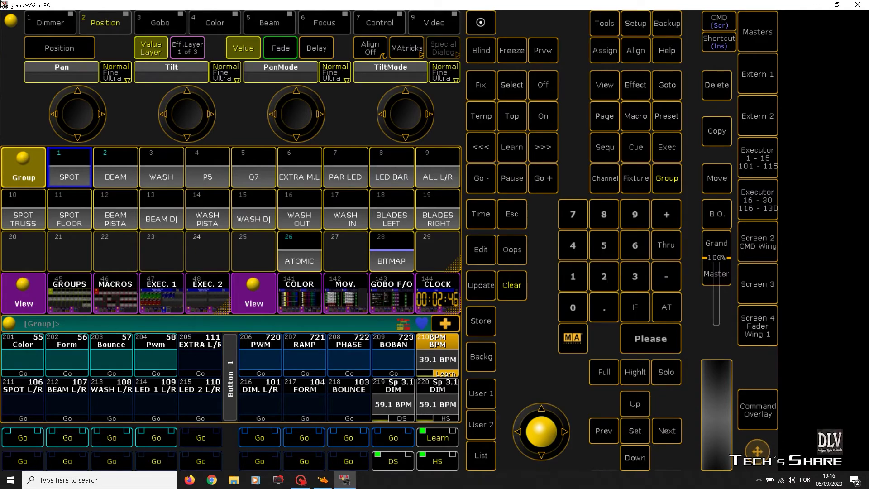
click(69, 252)
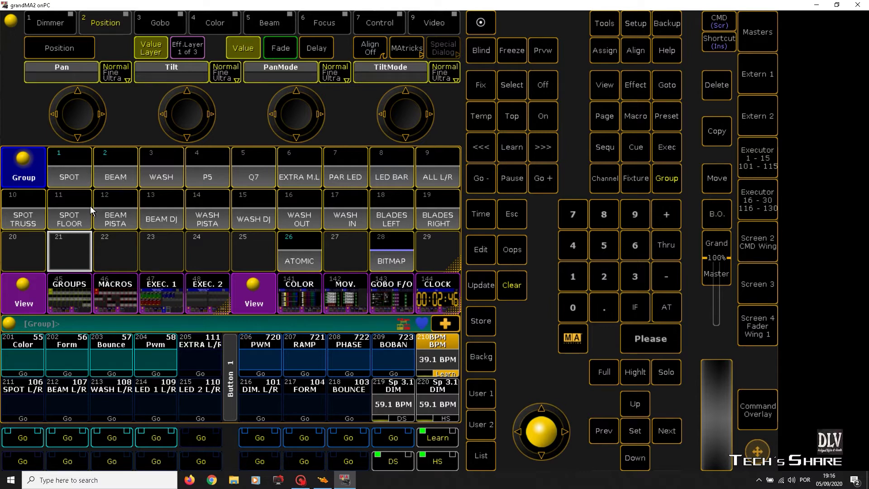
scroll(81, 248, down, 2)
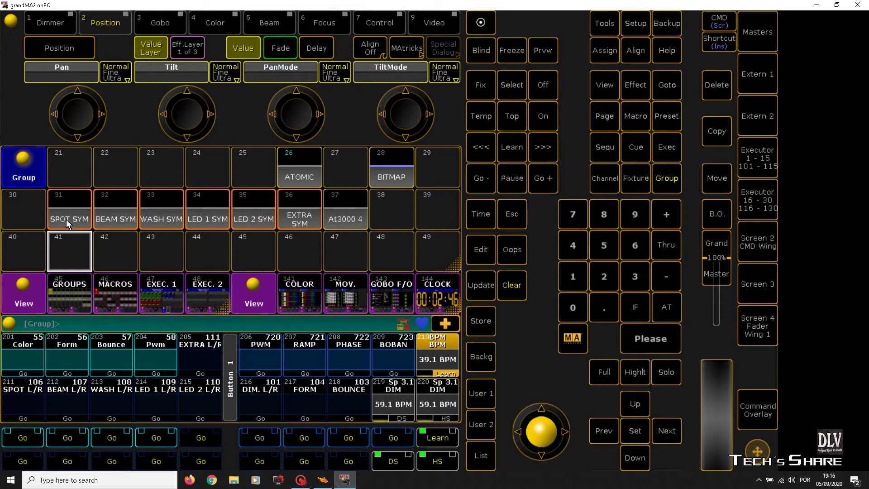
Examine the row of RND groups in the group pool and return to the first groups.
scroll(72, 245, down, 3)
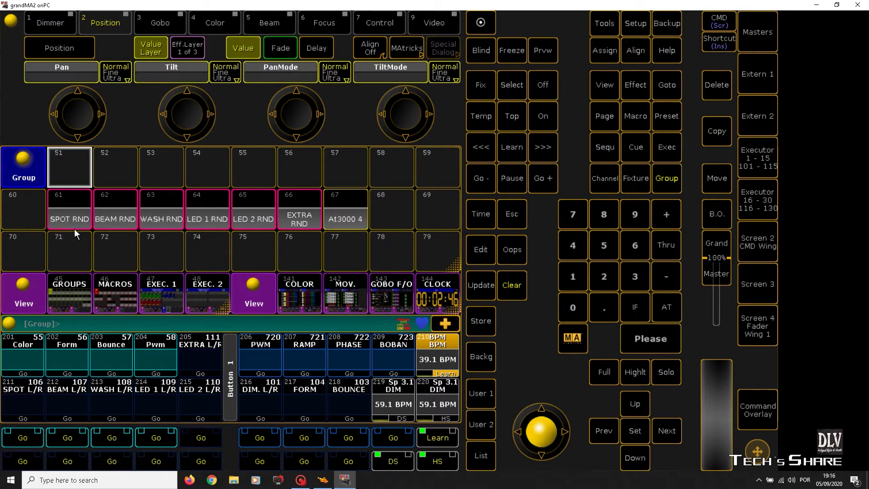
scroll(75, 229, up, 5)
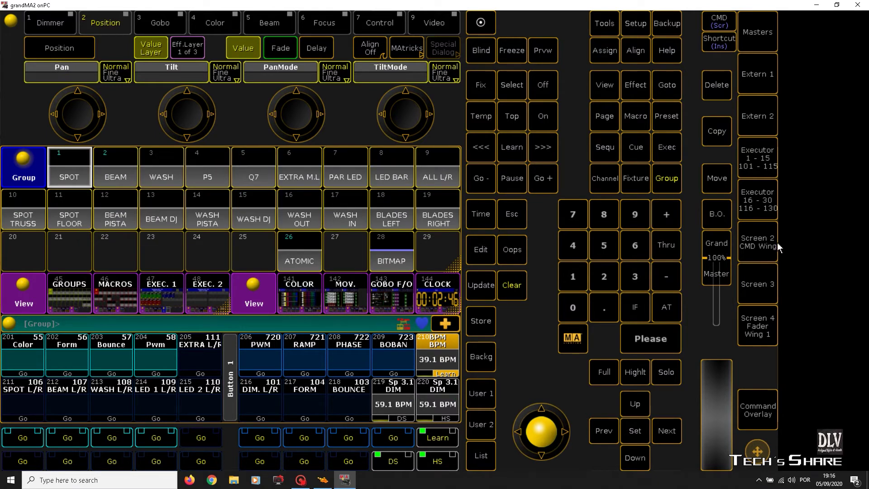
Show Screen 3 and examine the EFFECTS pool's movement, color and dimmer effects for the spot, beam, wash, LED and extra fixtures.
click(765, 294)
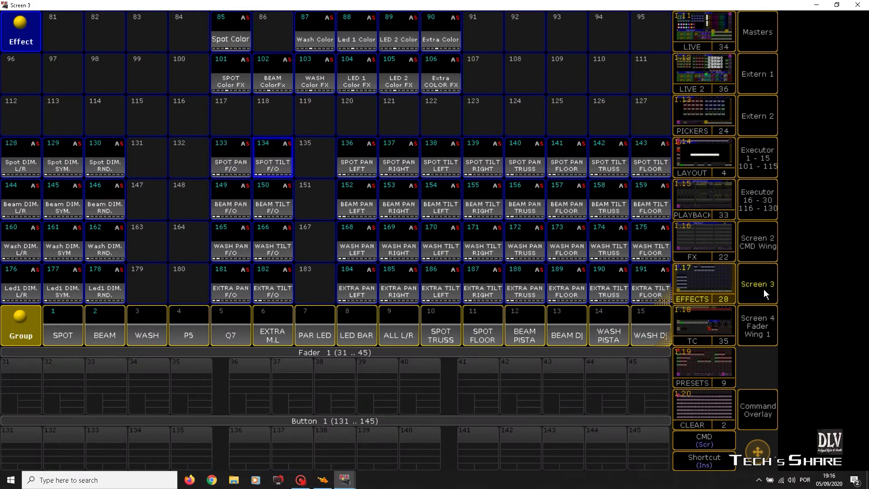
scroll(152, 113, up, 4)
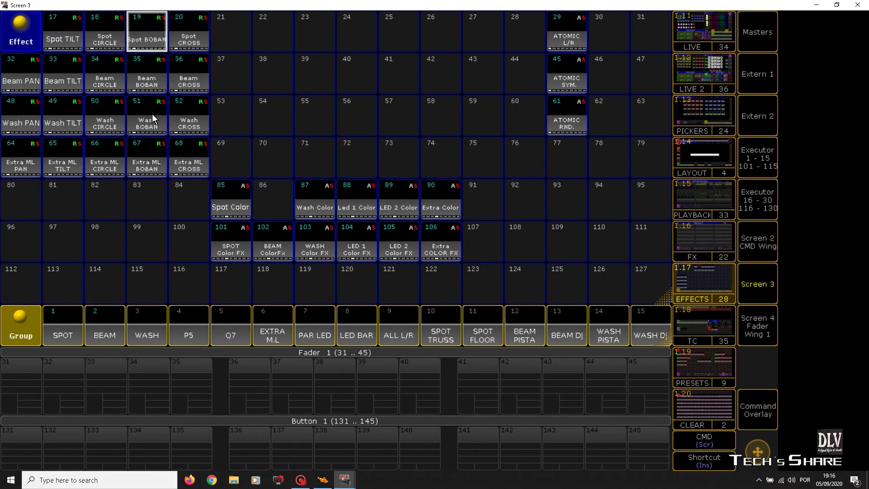
scroll(152, 113, up, 1)
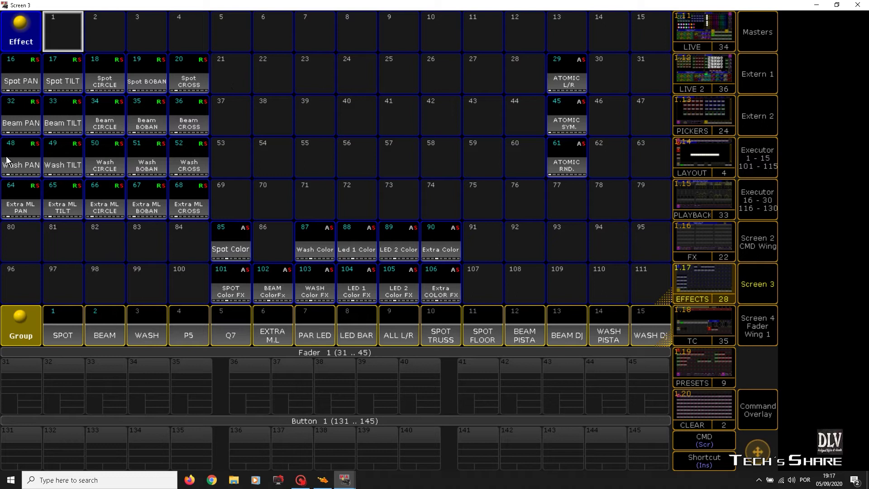
click(28, 228)
scroll(29, 235, down, 4)
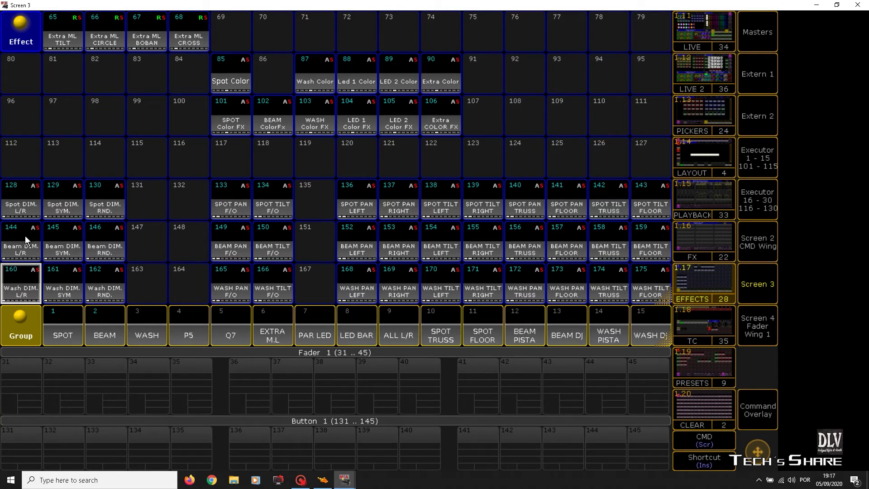
scroll(98, 216, down, 2)
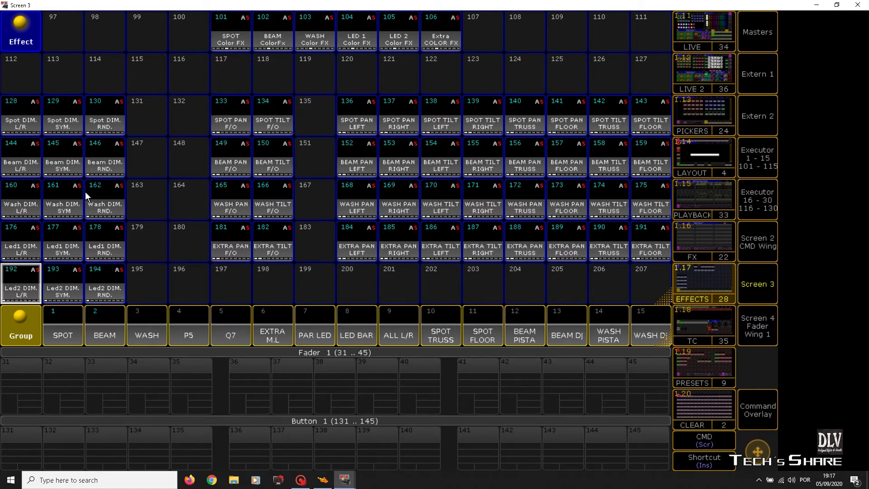
scroll(86, 196, down, 1)
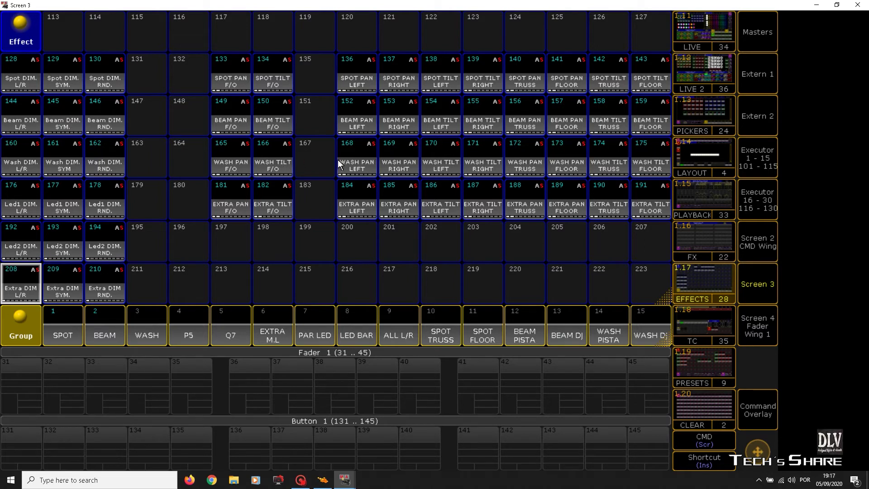
Examine the SYM and RND movement effects further down the effect pool, then return to the color and ATOMIC effects.
scroll(179, 221, down, 2)
scroll(179, 224, down, 2)
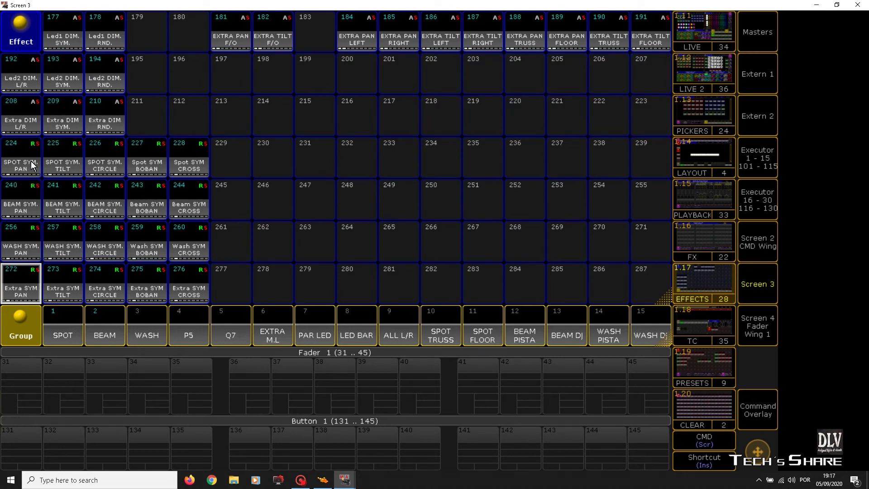
scroll(31, 208, down, 2)
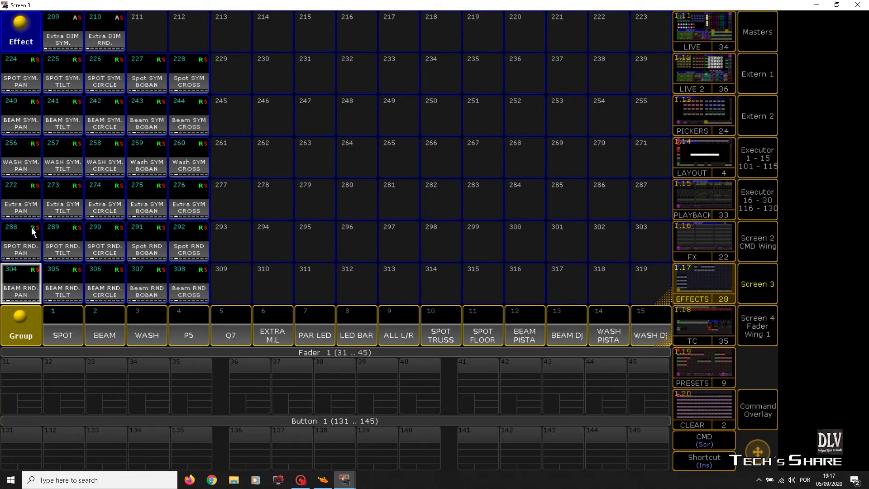
scroll(42, 247, down, 2)
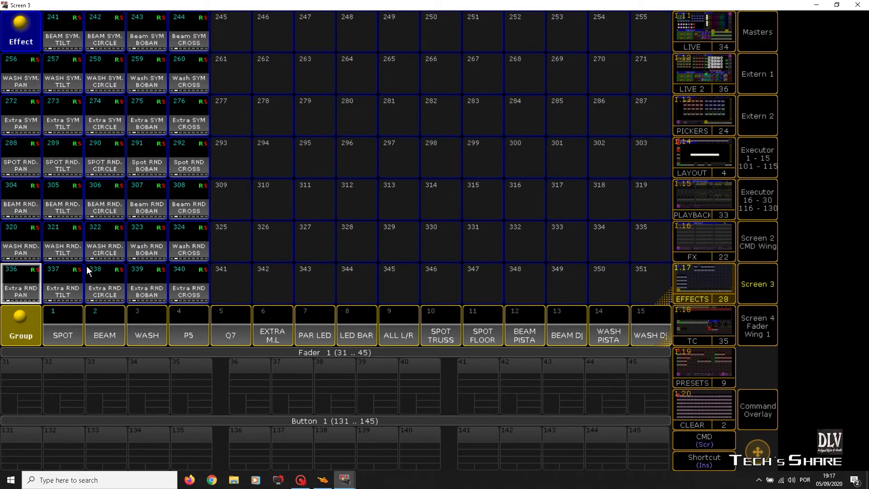
scroll(302, 215, up, 12)
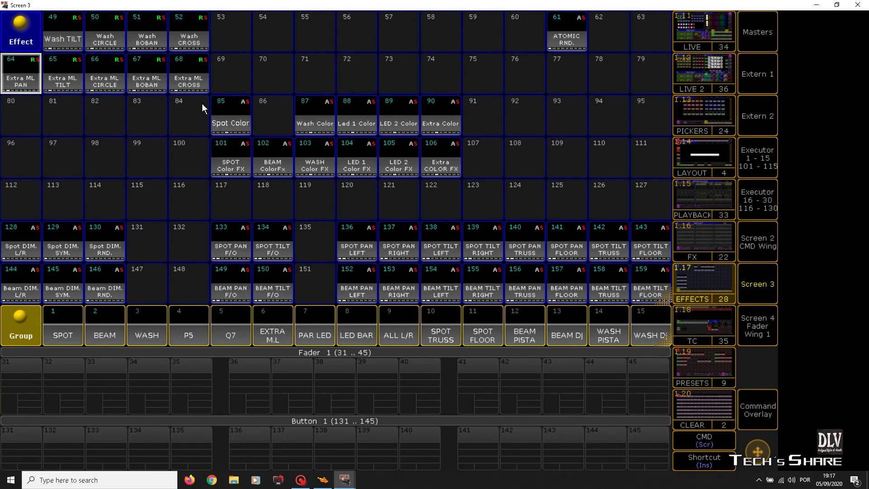
scroll(563, 98, up, 2)
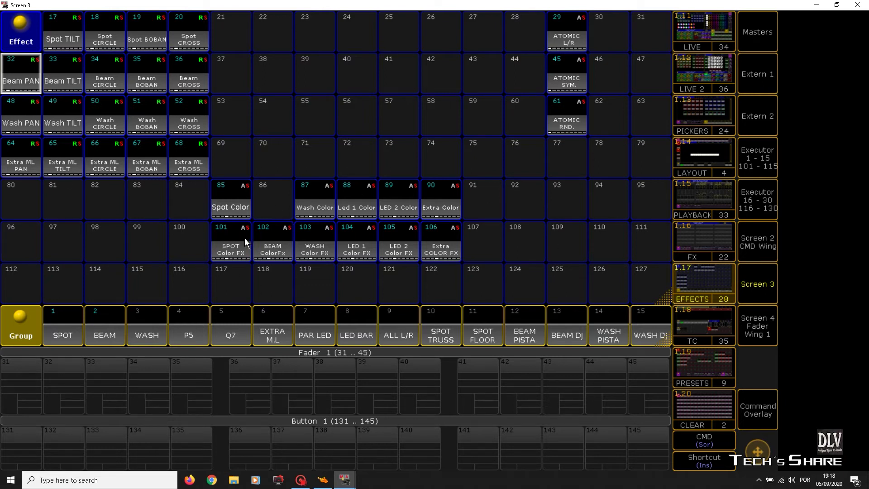
click(531, 159)
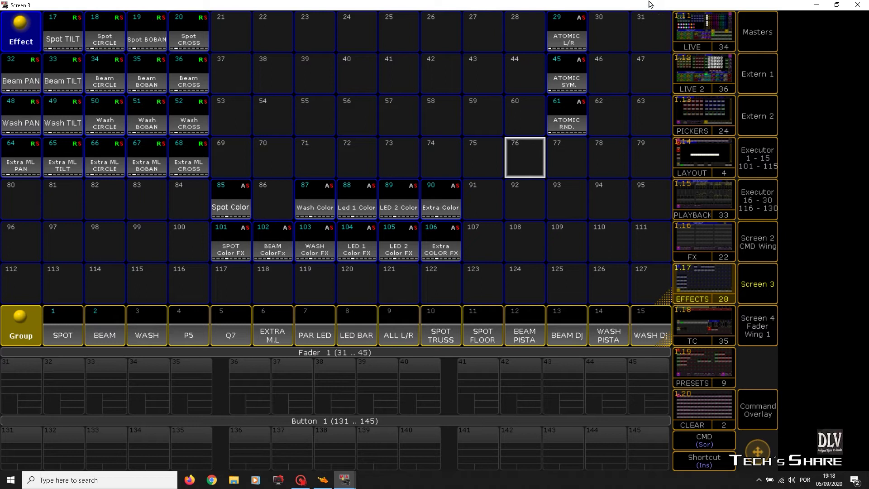
Show the LIVE view on Screen 3, reduce that window and minimize the main console to reveal the wysiwyg visualizer.
click(713, 30)
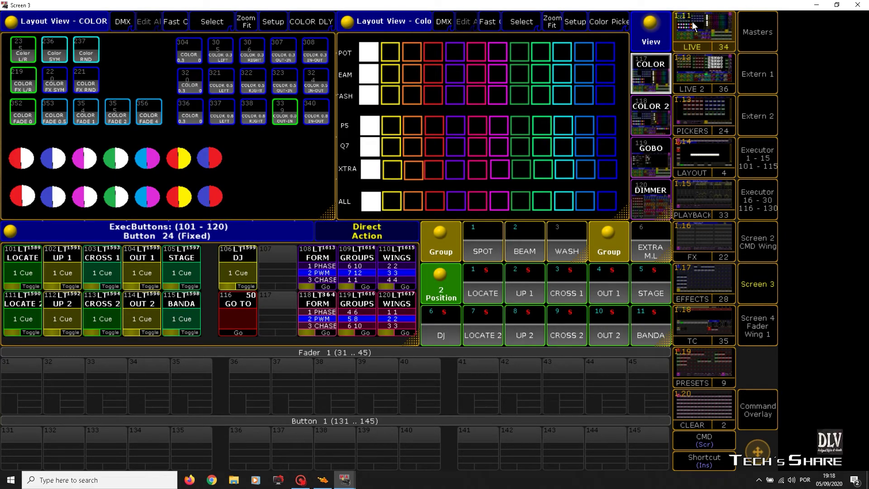
click(837, 5)
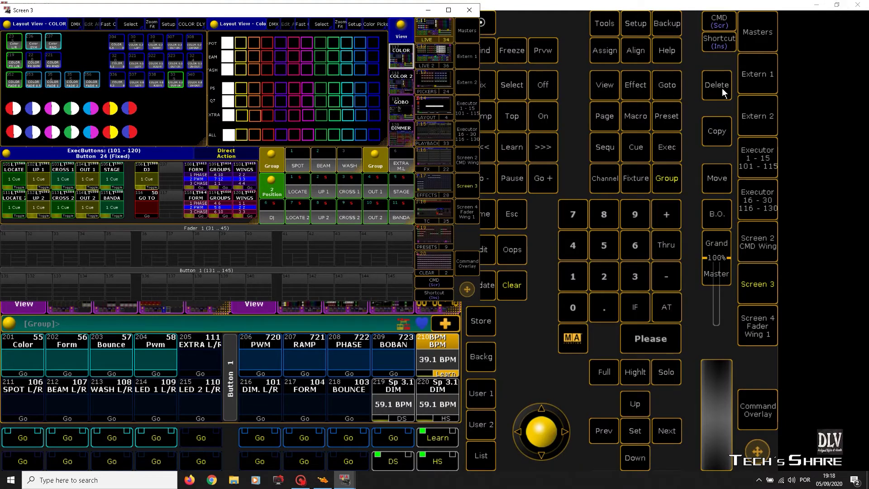
click(817, 4)
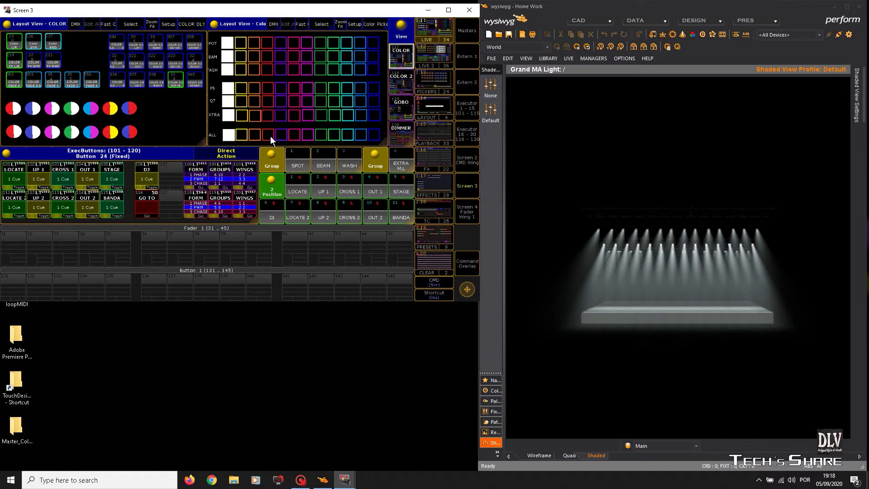
Close the ALLYELLOW macro editor and dismiss the Screen 4 window so Screen 3 sits beside the visualizer.
key(alt+Tab)
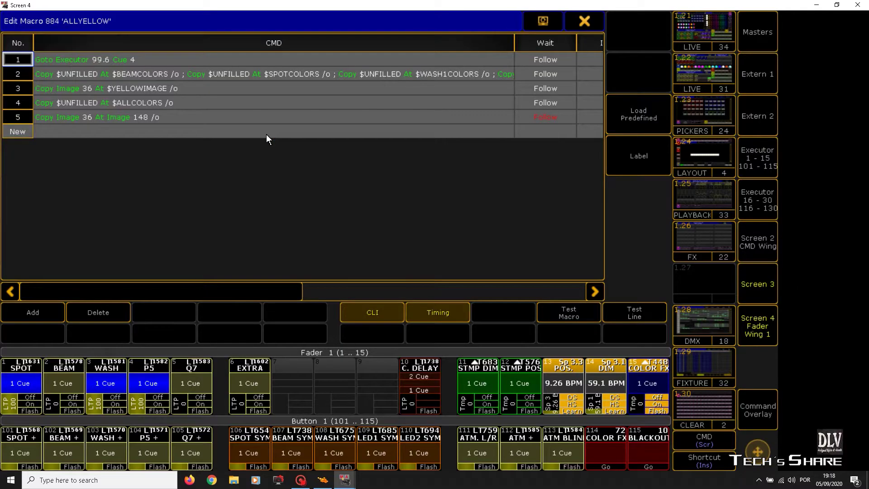
click(584, 21)
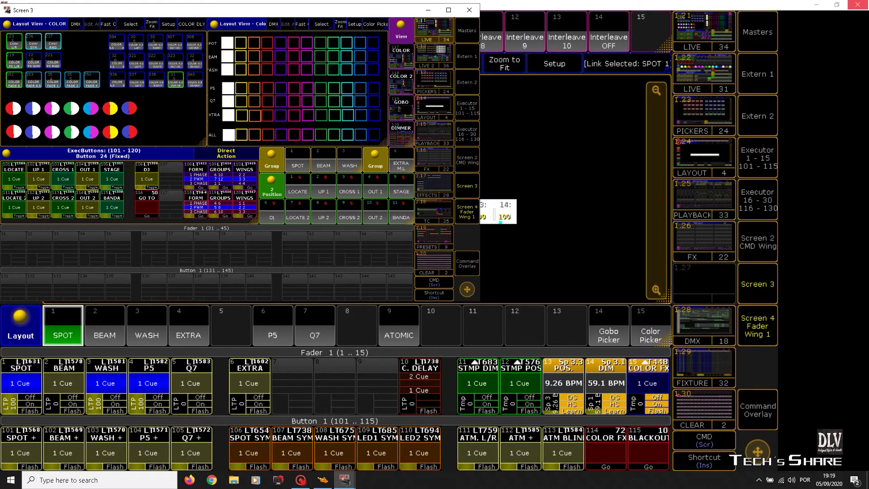
click(857, 5)
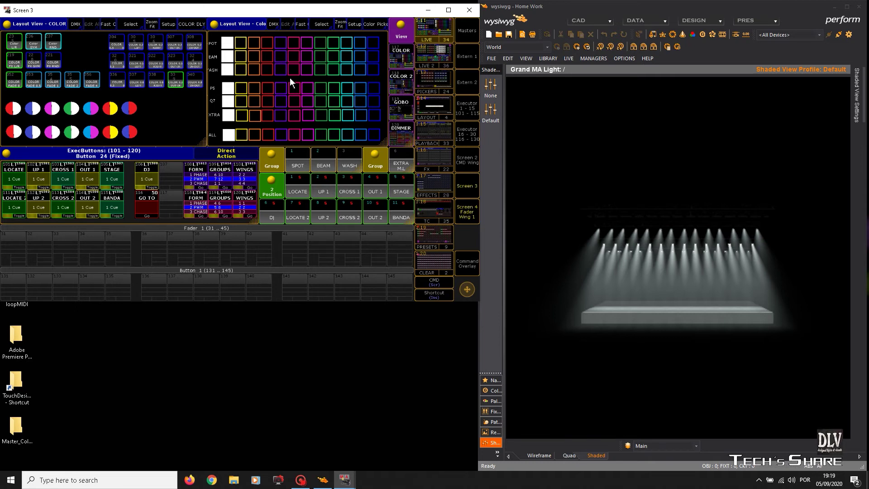
Enlarge Screen 3 to choose COLOR FADE 0.5 and the COLOR 0.8 LEFT delay, then restore the smaller window.
click(452, 11)
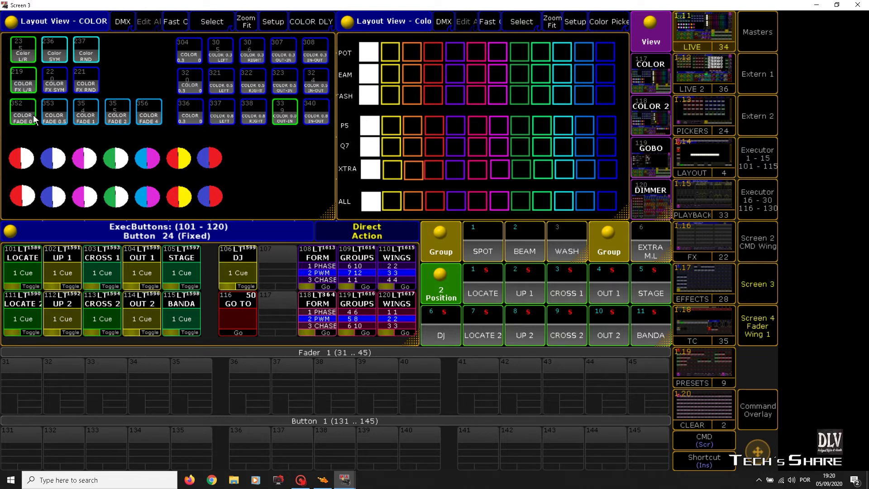
click(50, 116)
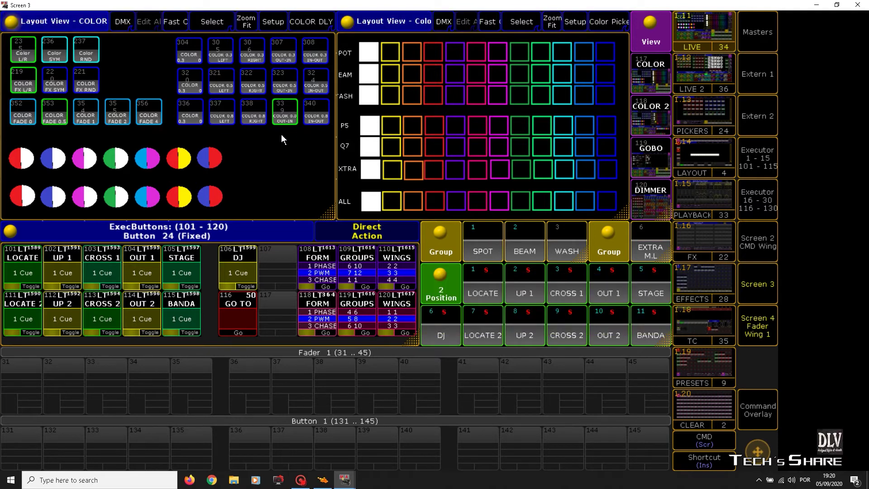
click(228, 124)
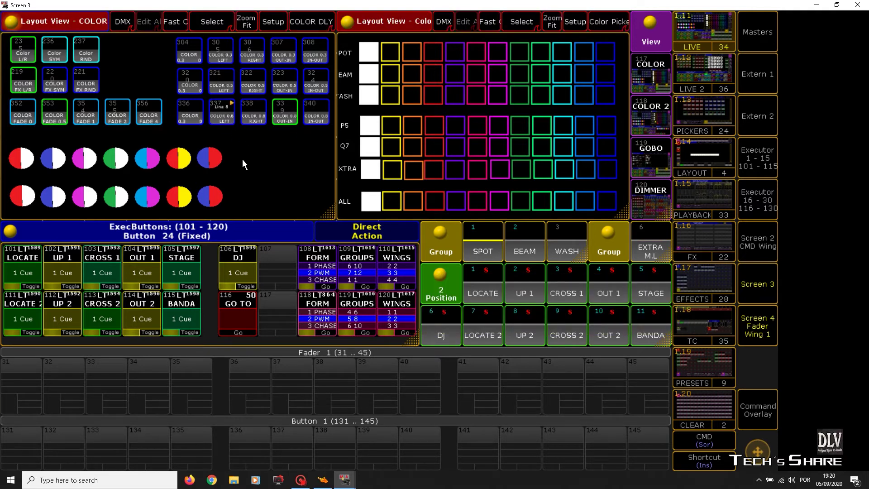
click(837, 5)
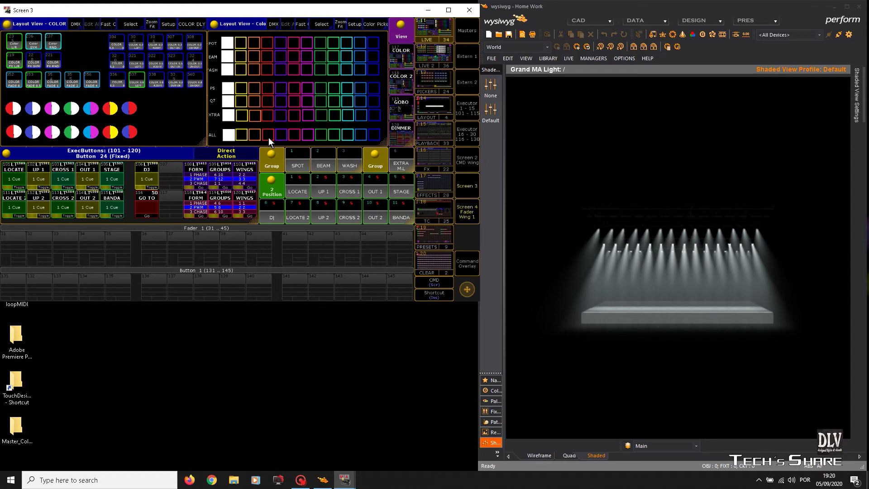
Test the delayed color fades on the ALL row with red, blue, yellow, pink, white and red, finishing on white.
click(268, 137)
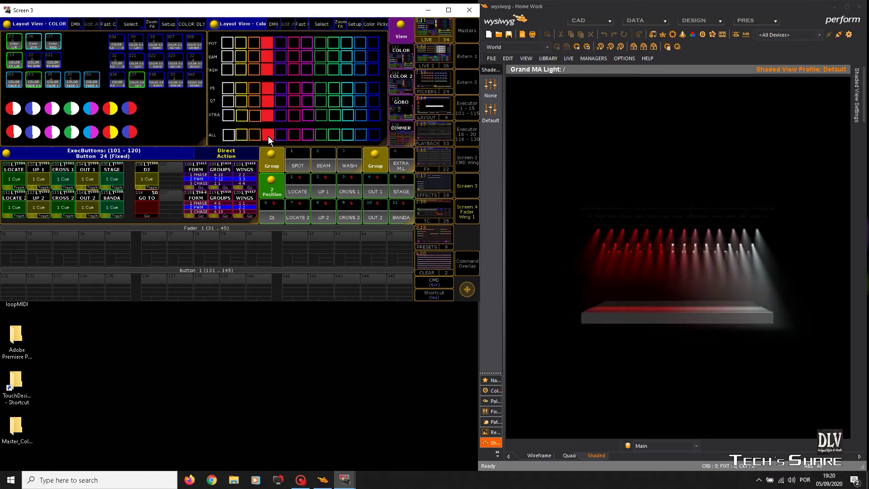
click(372, 137)
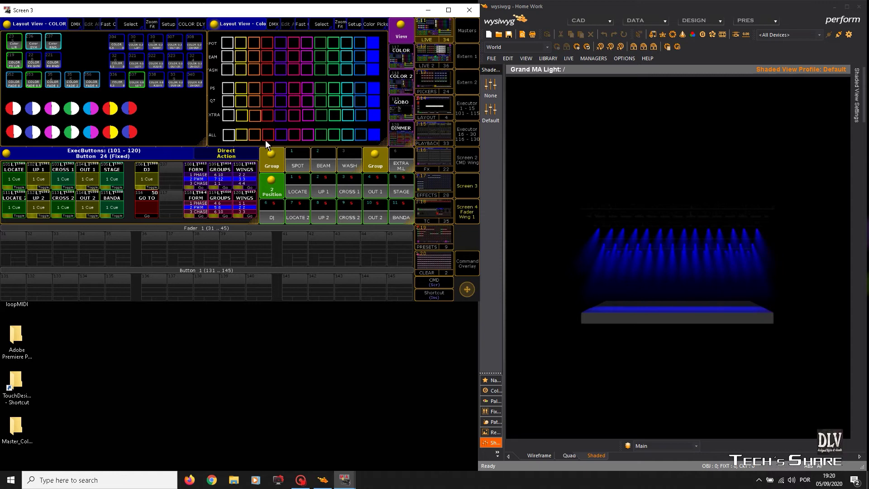
click(242, 137)
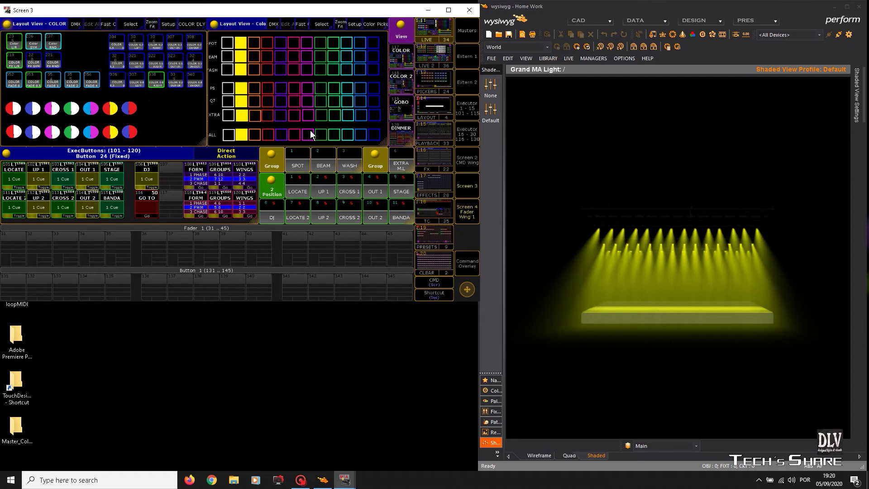
click(292, 135)
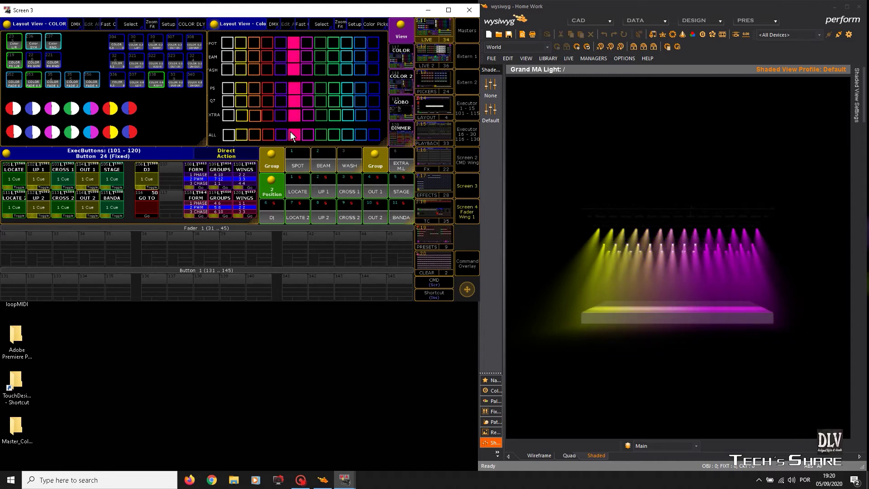
click(229, 135)
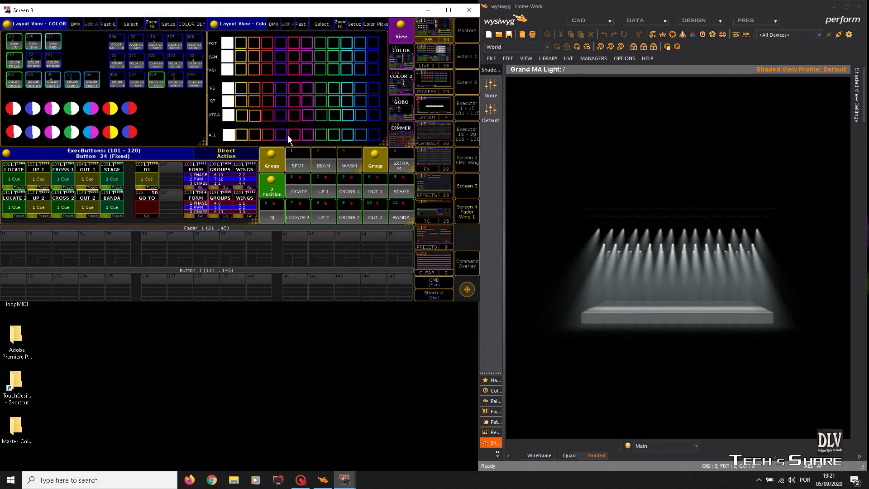
click(264, 136)
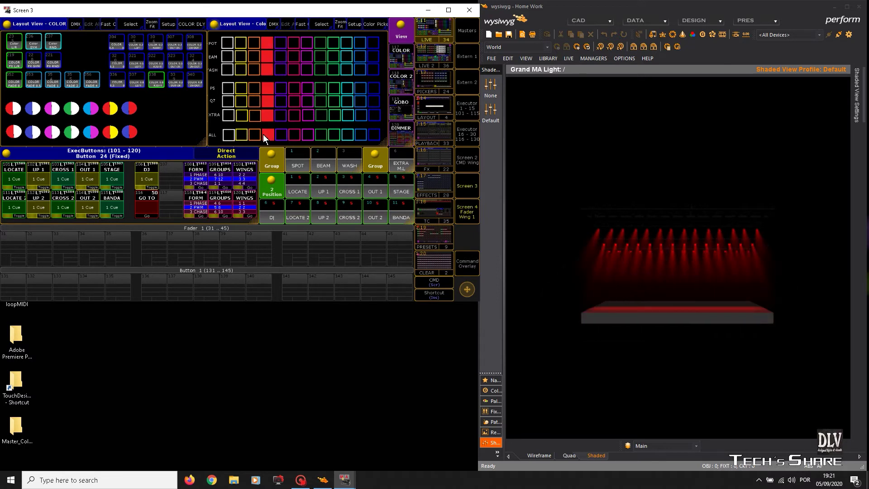
click(229, 135)
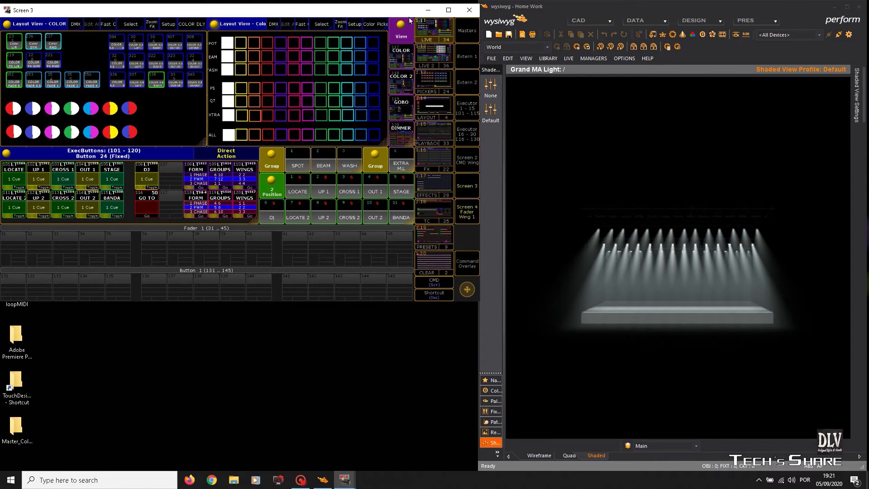
Switch from the COLOR to the COLOR 2 view and set the LEFT fixtures to yellow and the RIGHT fixtures to blue.
click(401, 64)
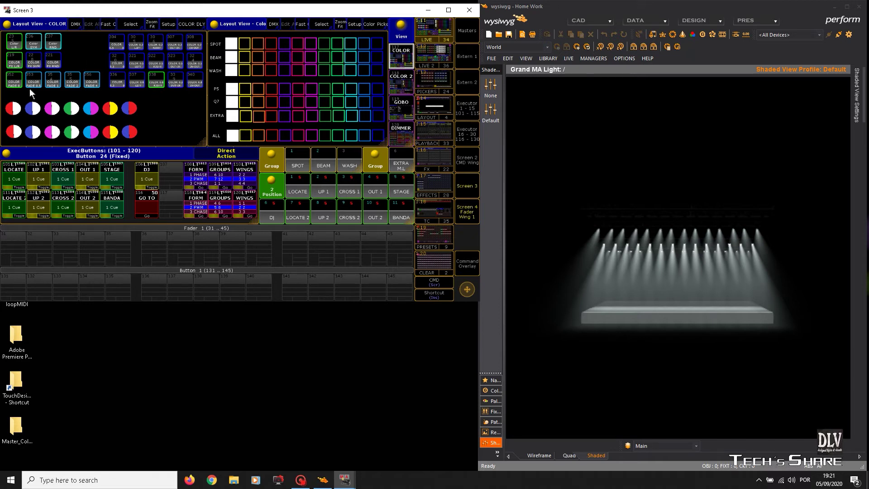
click(400, 87)
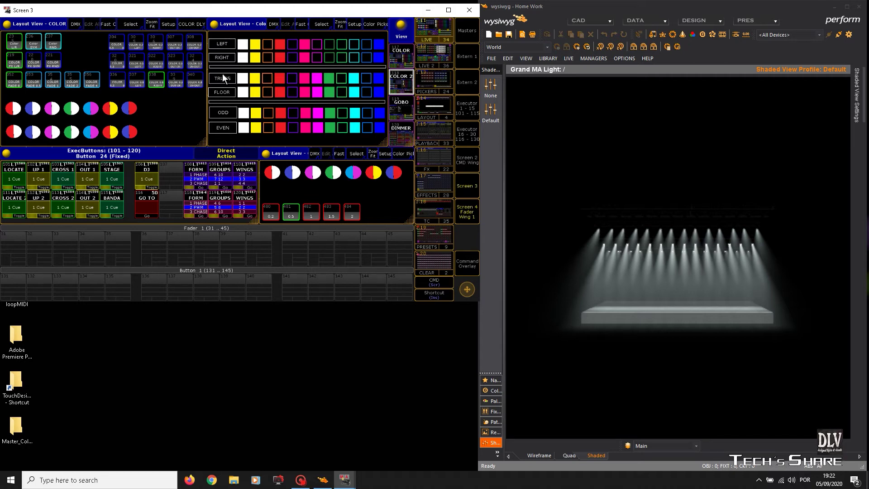
click(256, 44)
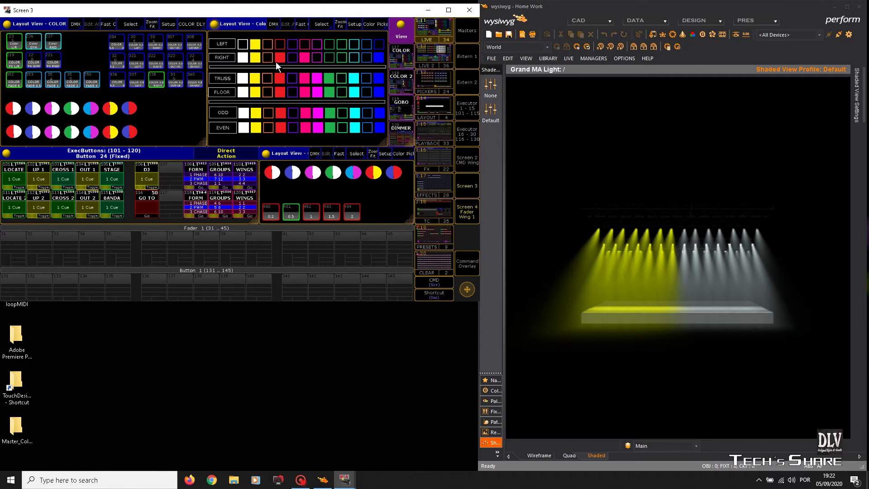
click(379, 57)
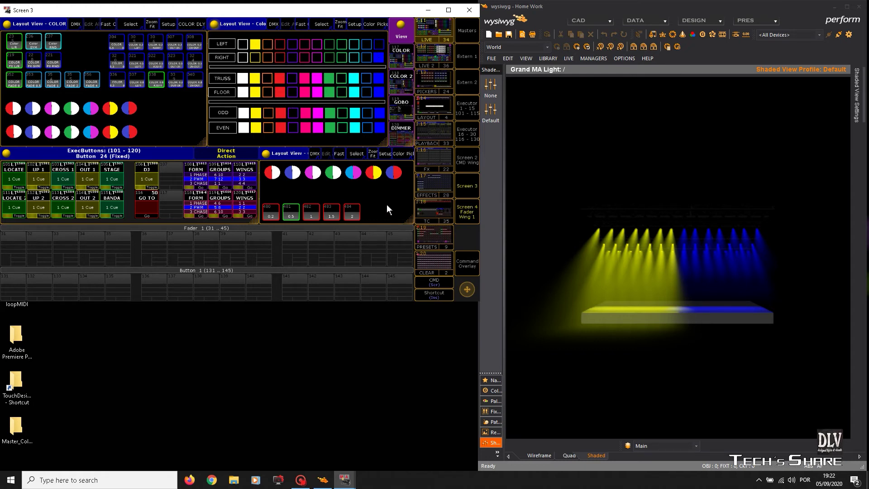
Review the GOBO, COLOR, COLOR 2 and DIMMER views on Screen 3, ending on the GOBO view.
click(402, 106)
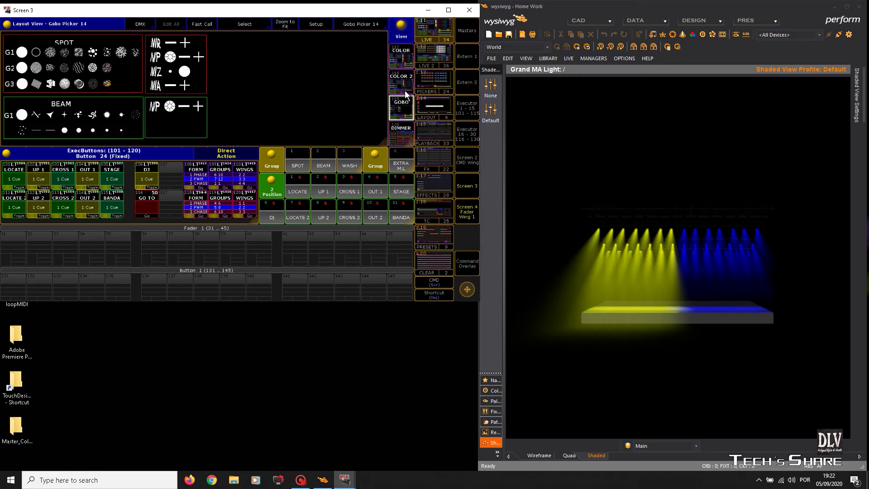
click(398, 61)
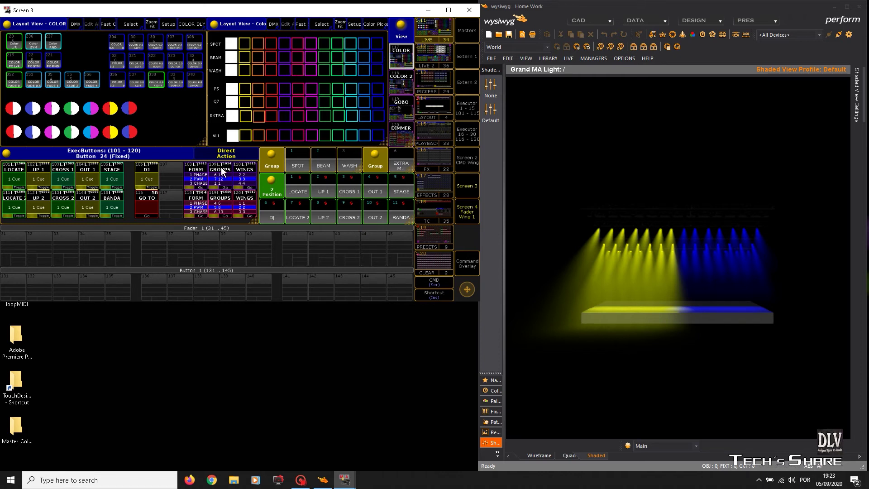
click(409, 78)
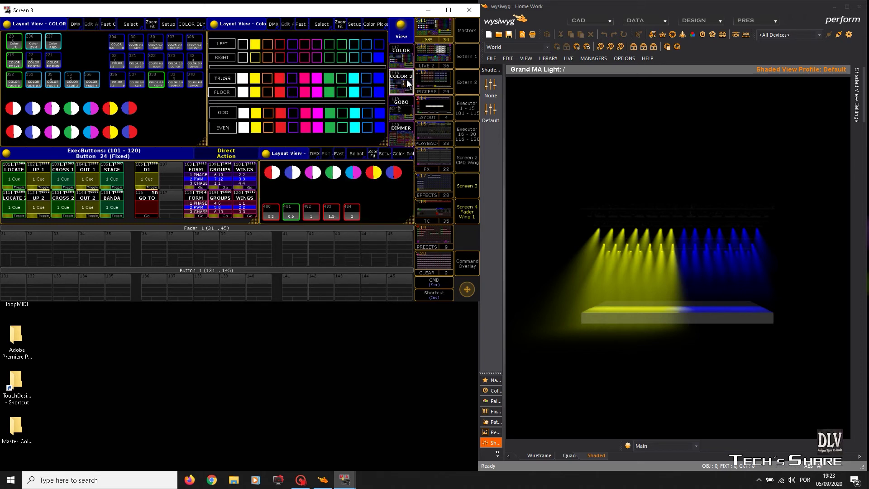
click(400, 109)
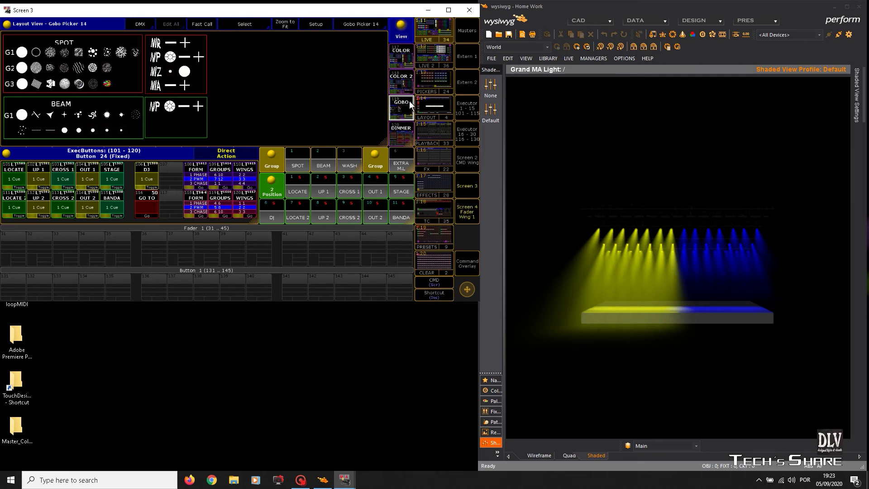
click(403, 138)
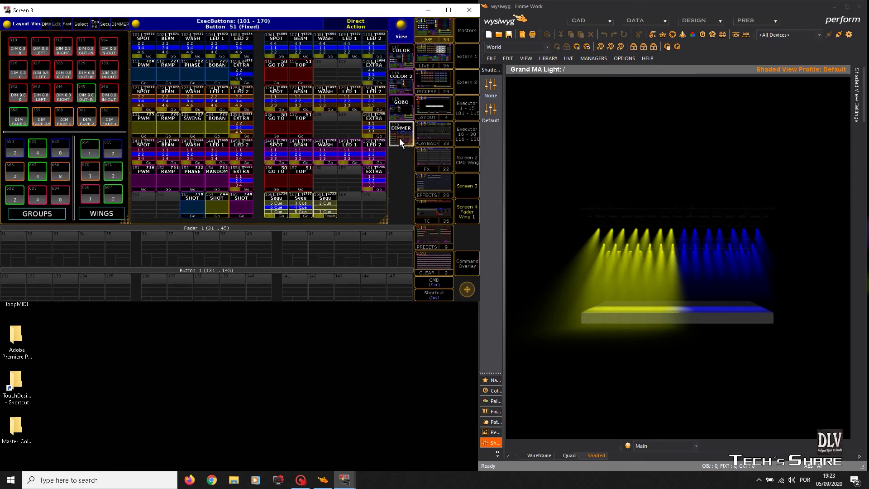
click(402, 105)
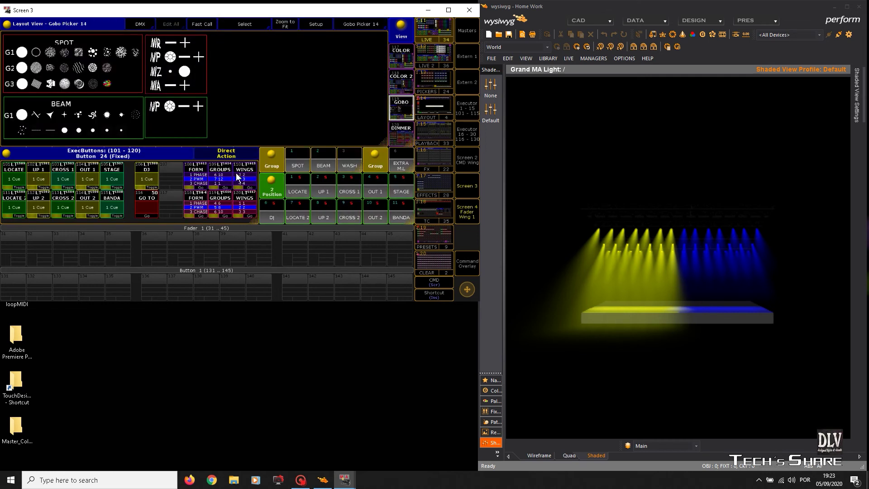
Toggle the UP 1 position on and off over the yellow and blue beams, and set ALL fixtures to white from the COLOR view.
click(42, 177)
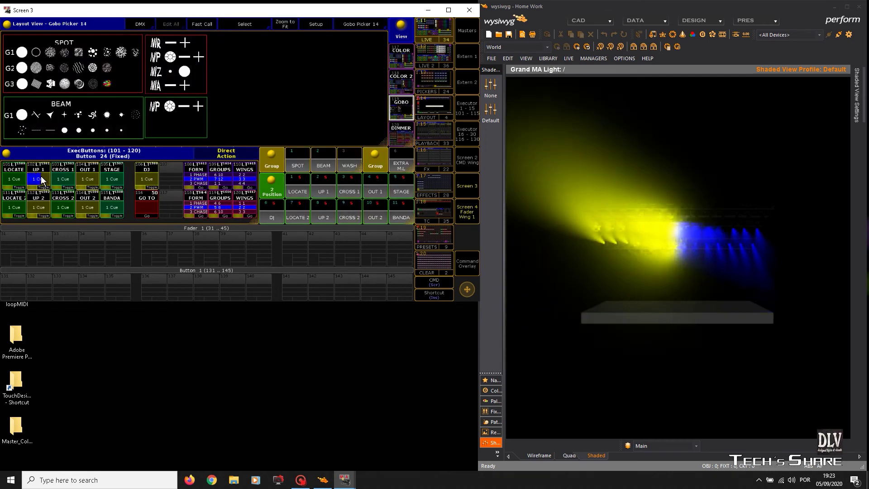
click(42, 179)
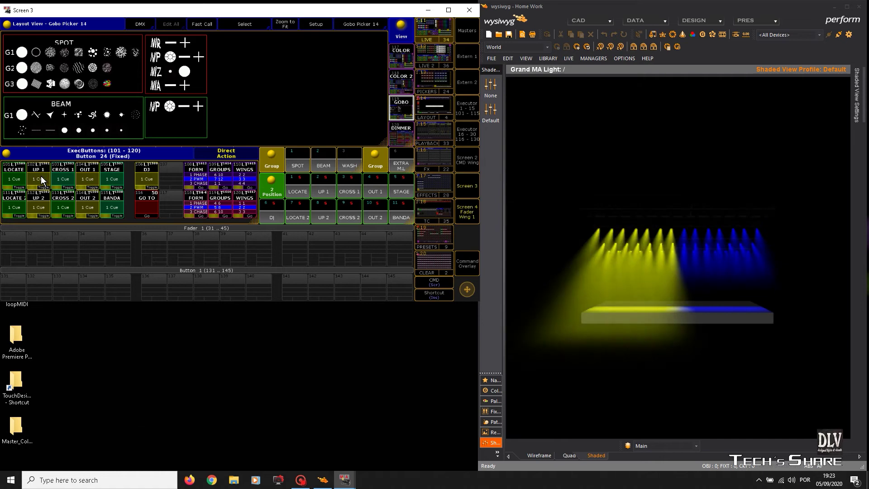
click(412, 47)
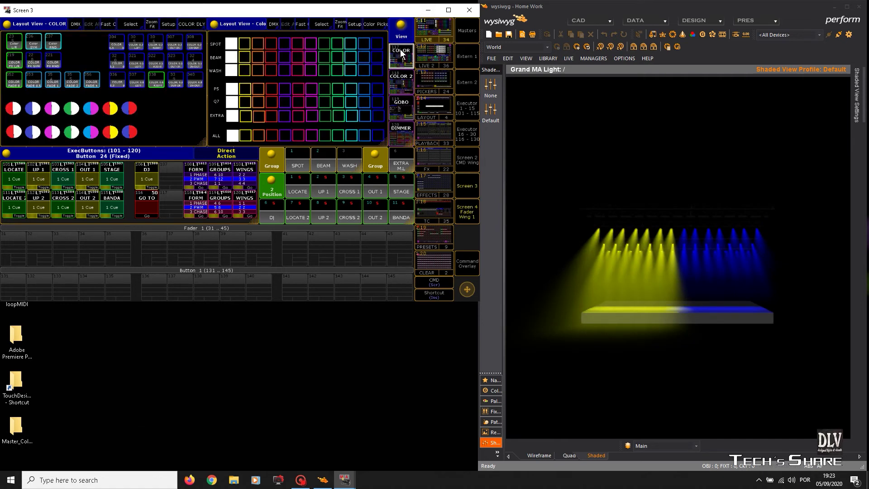
click(232, 136)
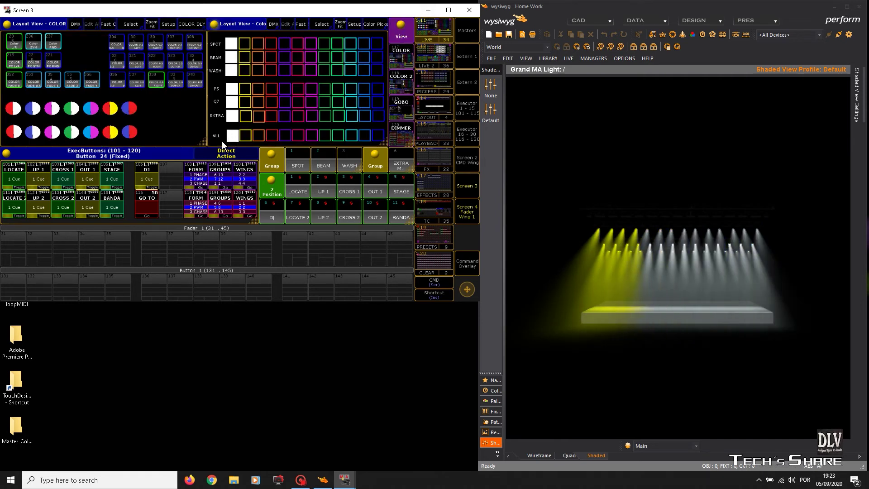
Test the UP 1 position on the white beams, leaving it switched off.
click(39, 177)
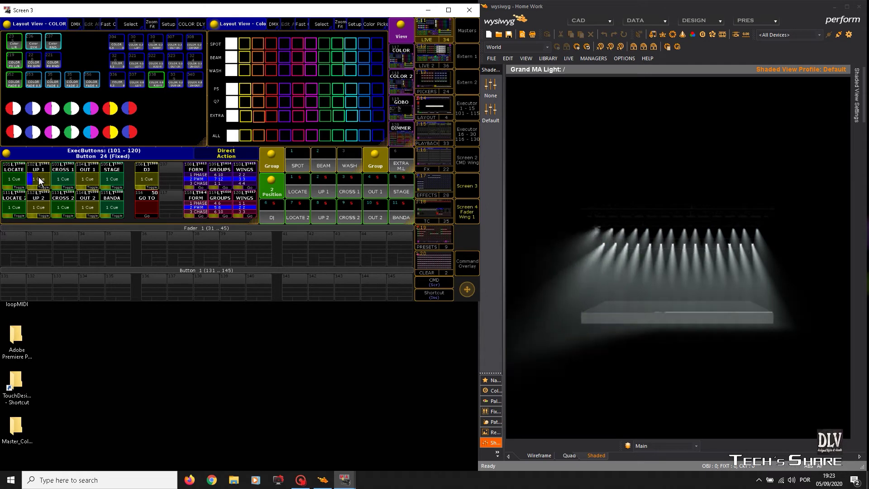
click(38, 179)
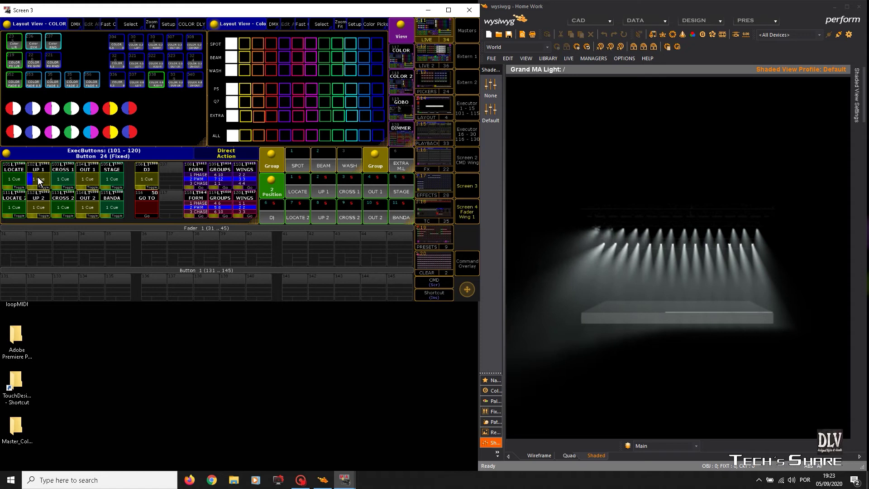
click(38, 177)
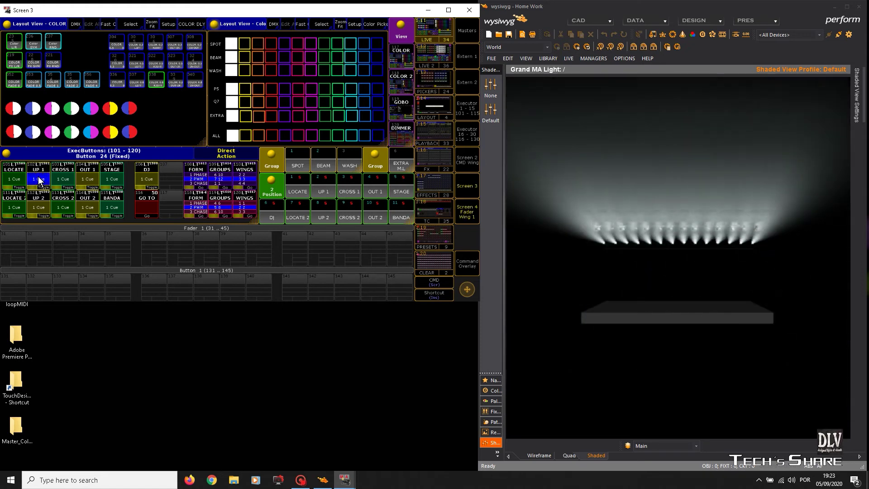
click(39, 180)
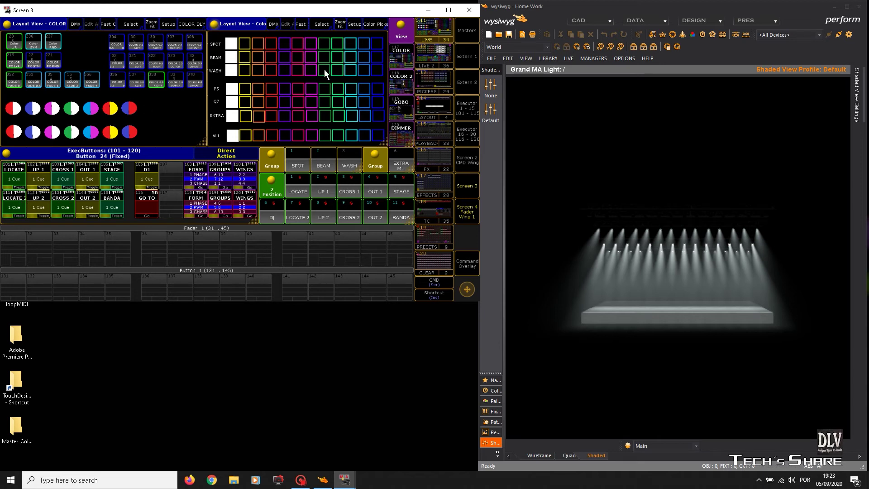
Look through the DIMMER, GOBO, COLOR 2 and COLOR views once more, finishing on the DIMMER view.
click(400, 131)
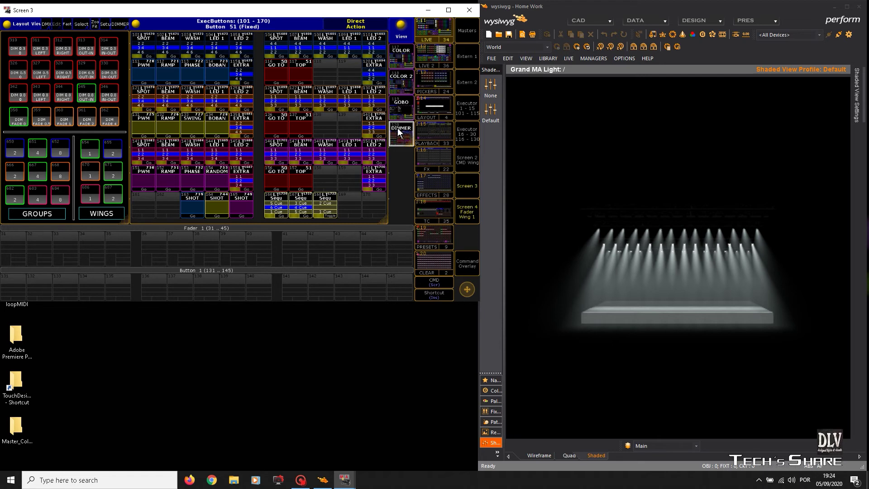
click(397, 102)
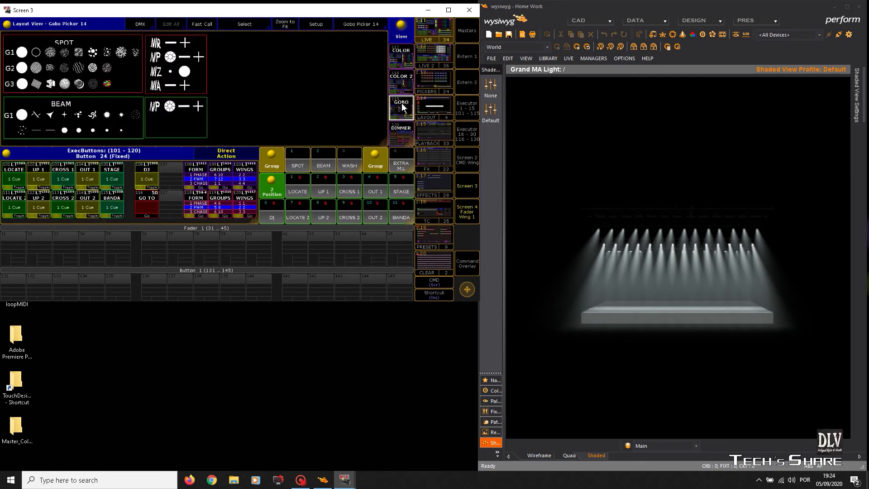
click(401, 76)
click(400, 54)
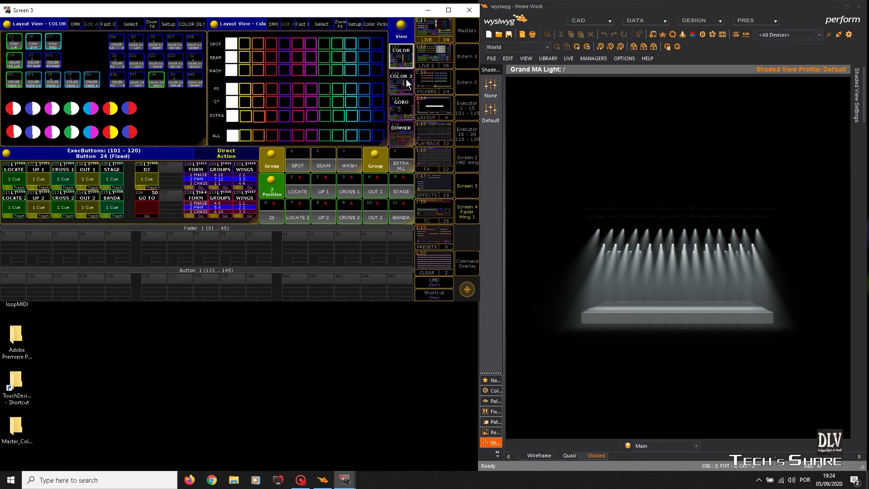
click(397, 130)
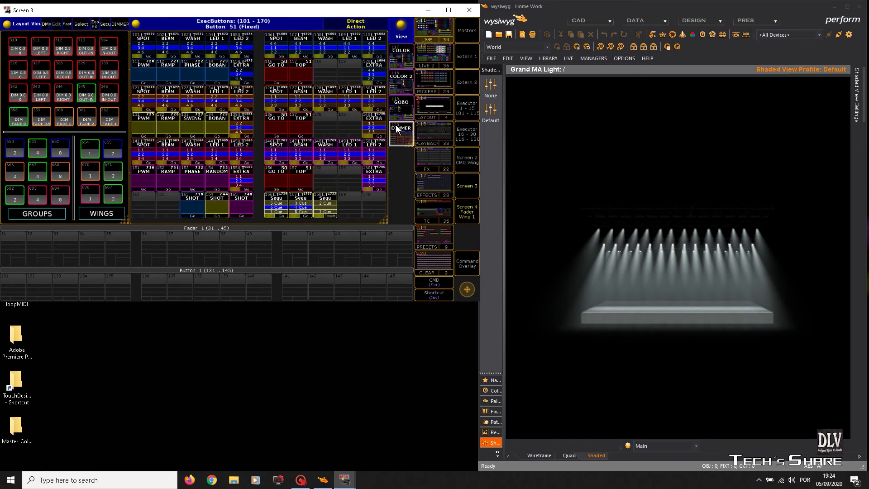
Open the DIM L/R page of the FX view and switch off the LED1, WASH, BEAM and SPOT L/R effects.
click(431, 156)
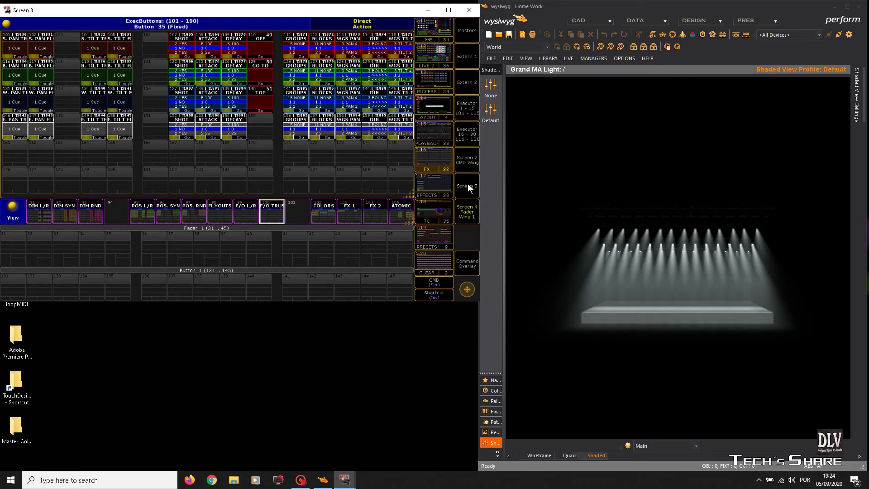
click(36, 212)
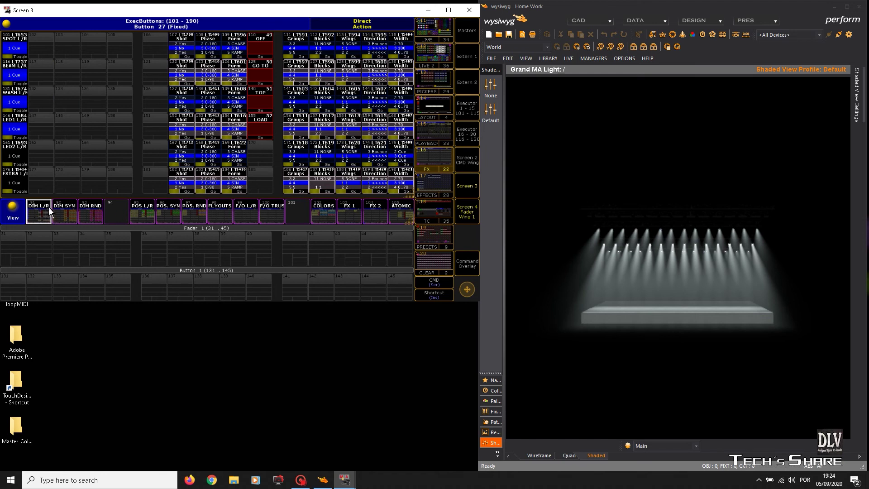
click(6, 127)
click(16, 102)
click(17, 73)
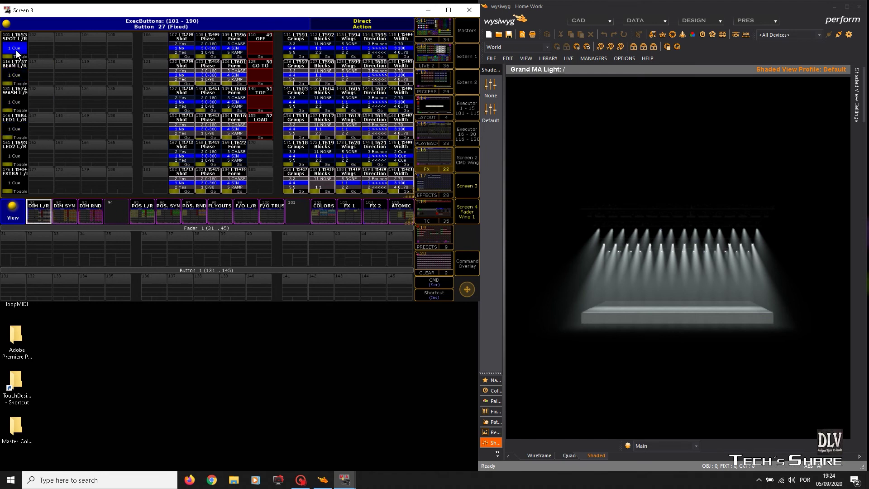
click(21, 49)
Examine the FX pages DIM SYM, DIM RND, POS L/R, POS RND, FLYOUTS, F/O L/R, F/O TRUS, COLORS and ATOMIC.
click(70, 212)
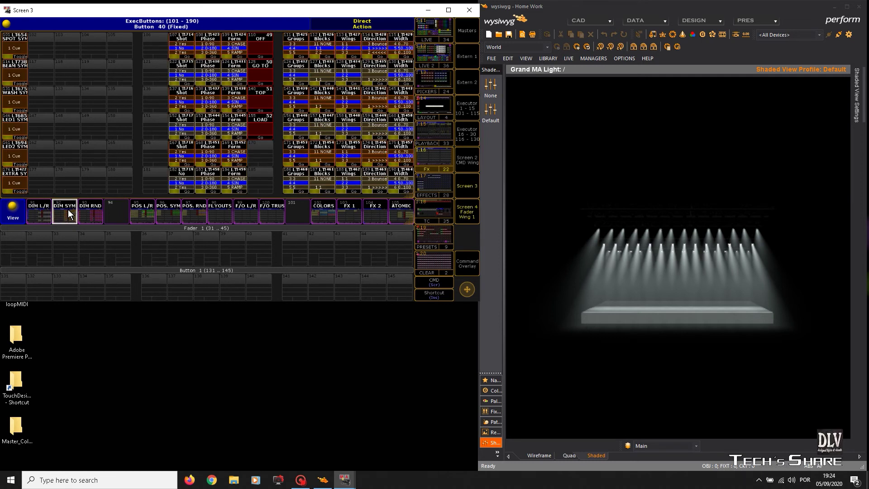
click(93, 212)
click(147, 213)
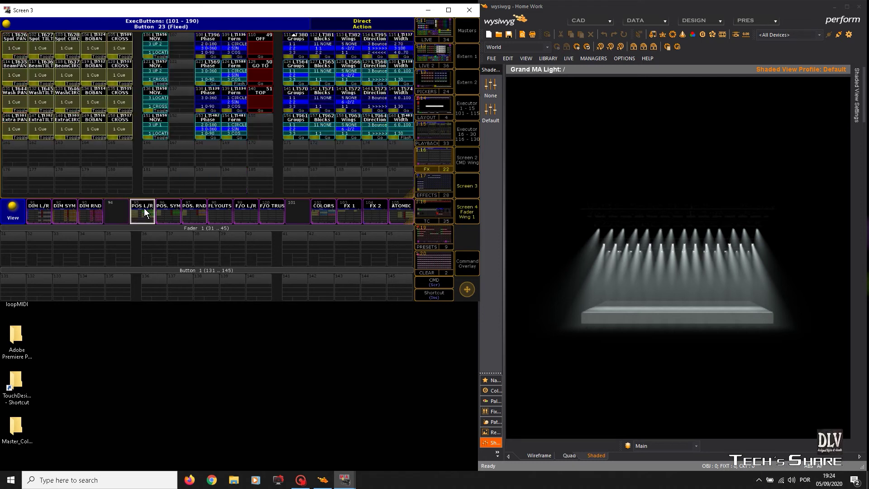
click(192, 213)
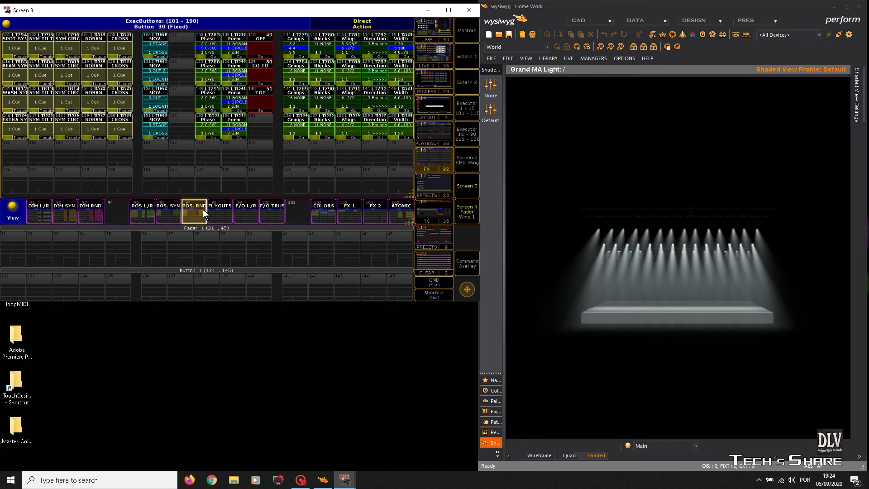
click(218, 217)
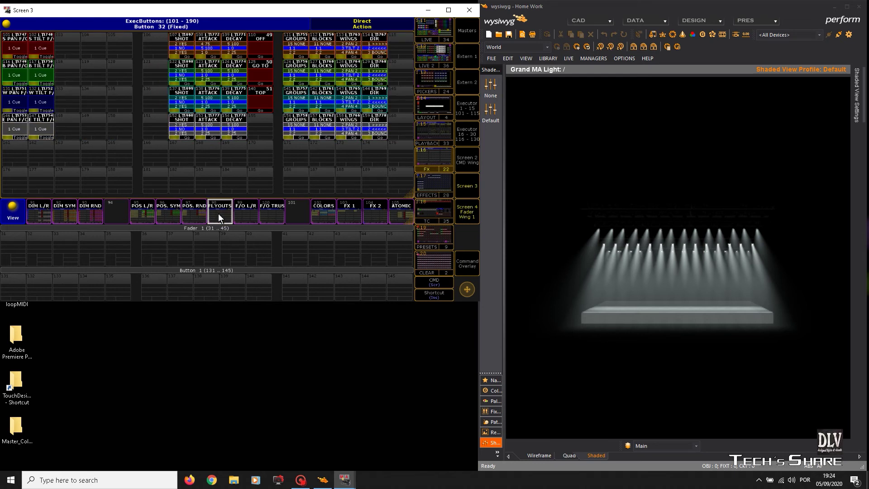
click(249, 215)
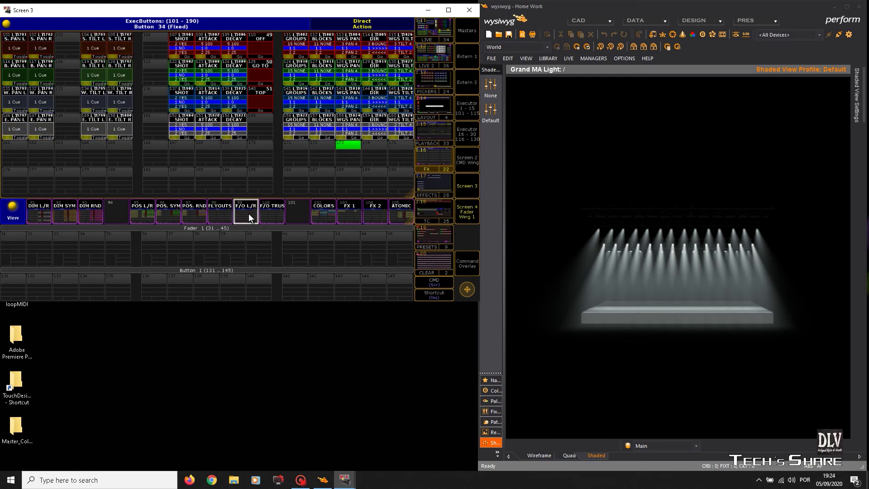
click(272, 213)
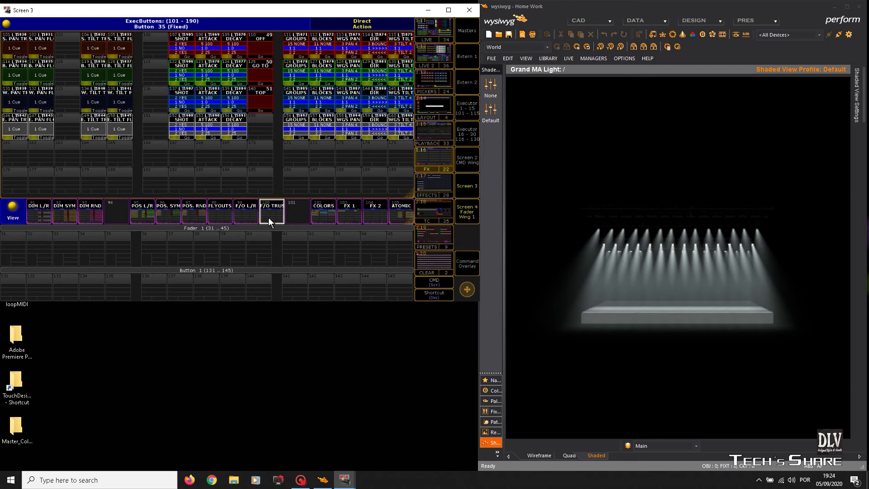
click(328, 214)
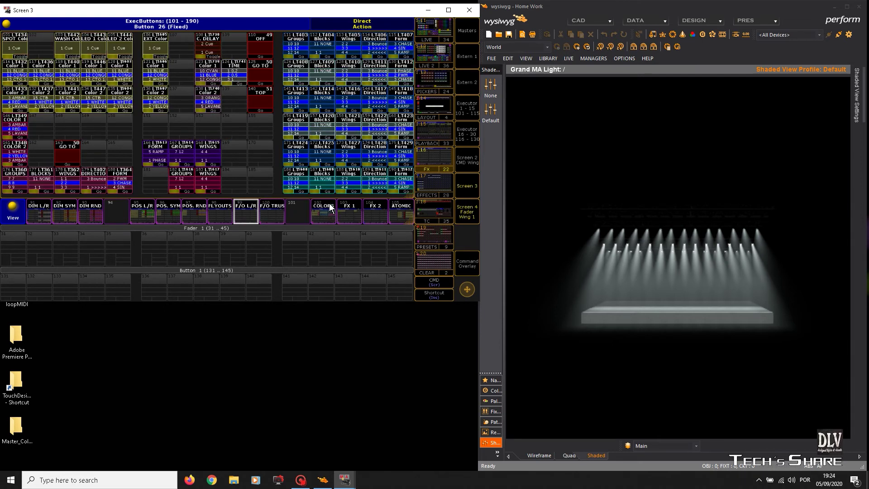
click(305, 217)
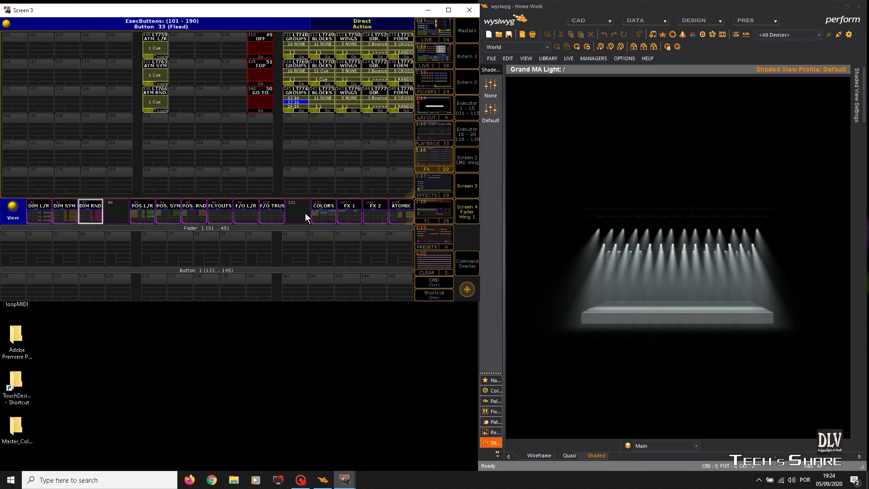
Compare the DIM L/R, DIM SYM and DIM RND effect pages, returning to DIM L/R.
click(39, 209)
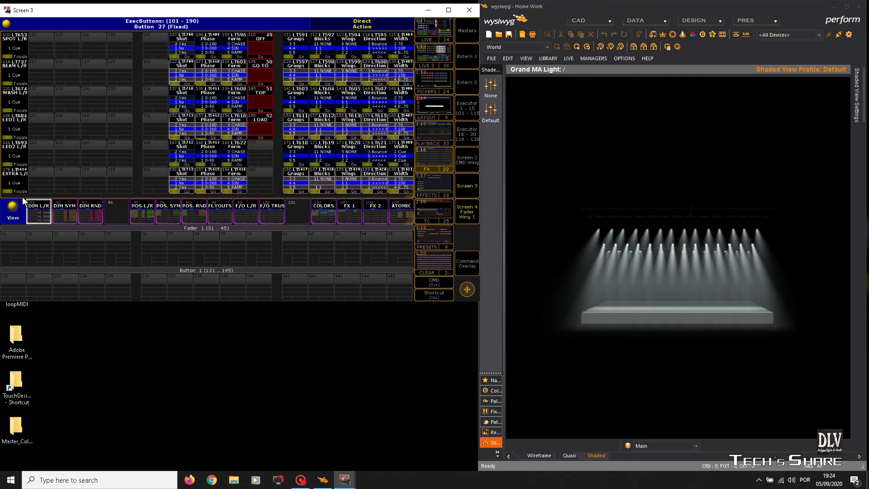
click(59, 209)
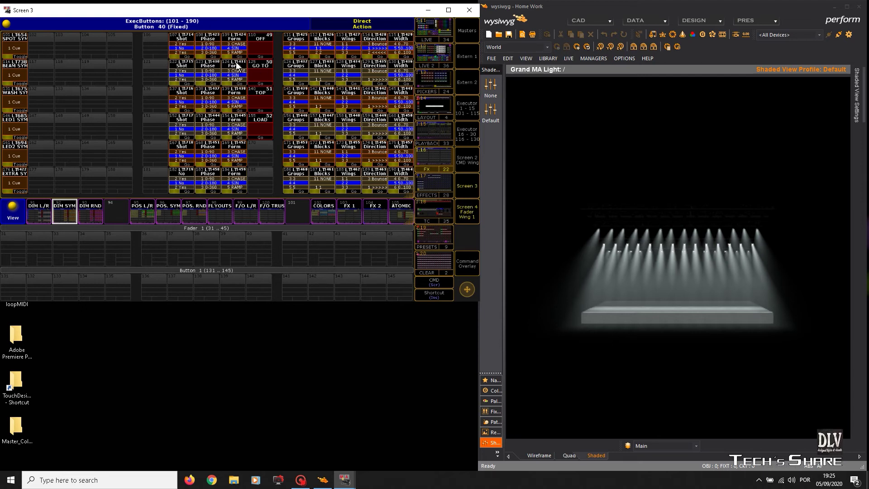
click(93, 209)
click(34, 213)
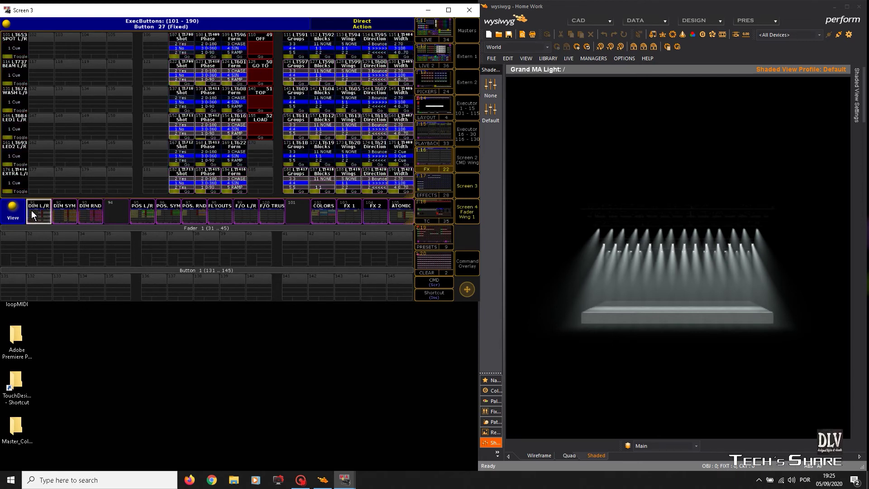
Start the SPOT L/R dimmer effect and use GO TO to set its Groups to cue 1.
click(19, 46)
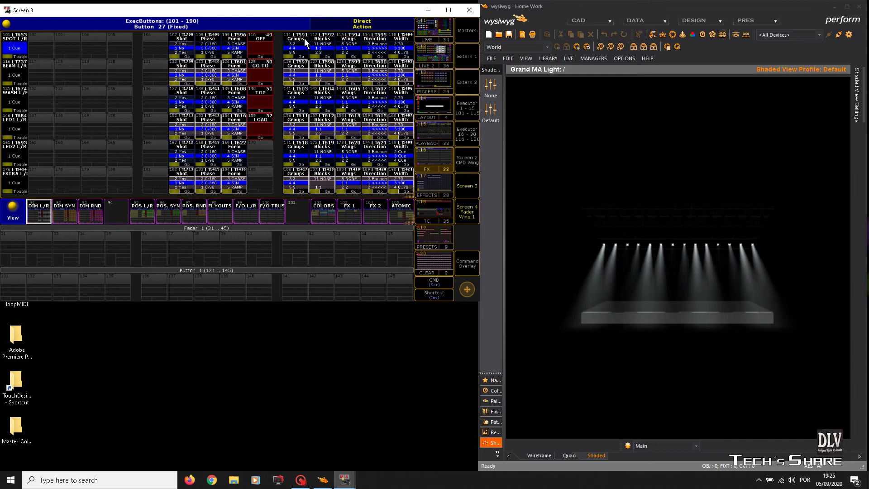
click(262, 78)
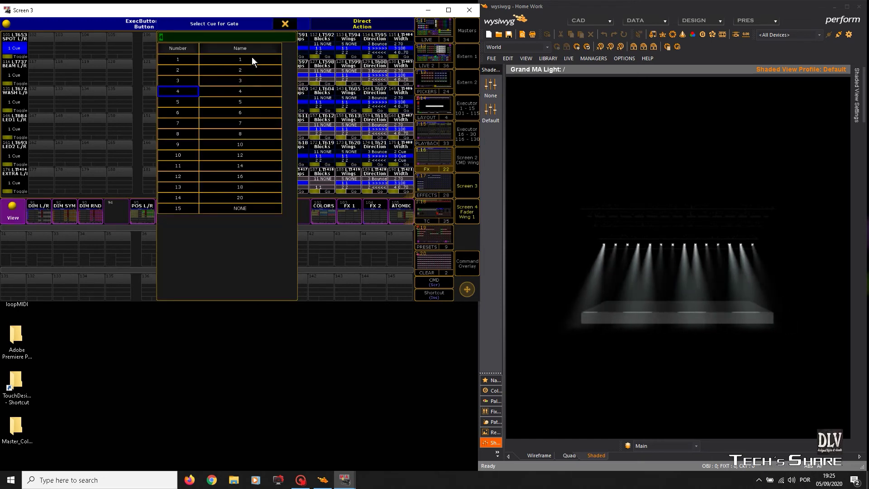
click(252, 59)
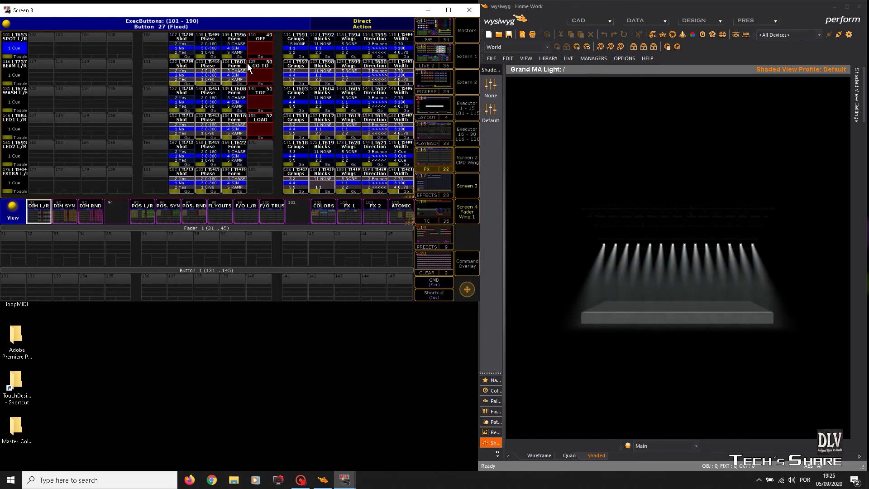
Advance the SPOT L/R effect's Groups to cue 2 and cycle its Form through the available waveforms back to SIN.
click(293, 47)
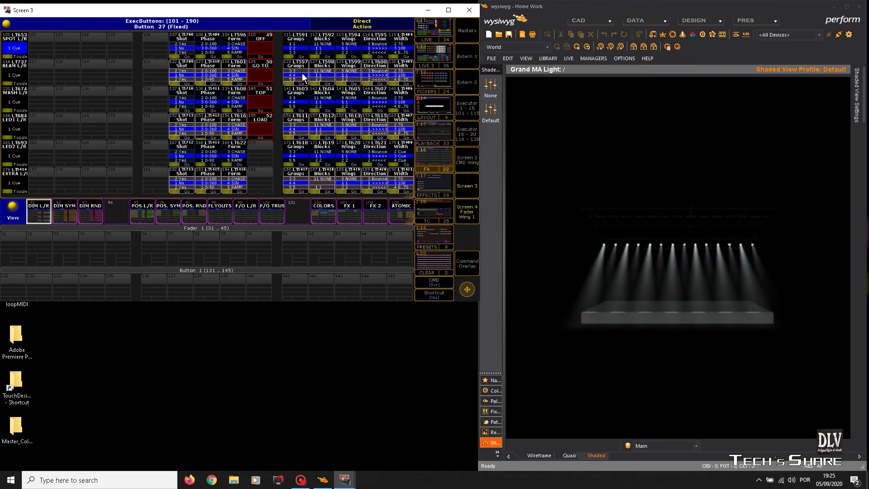
click(241, 52)
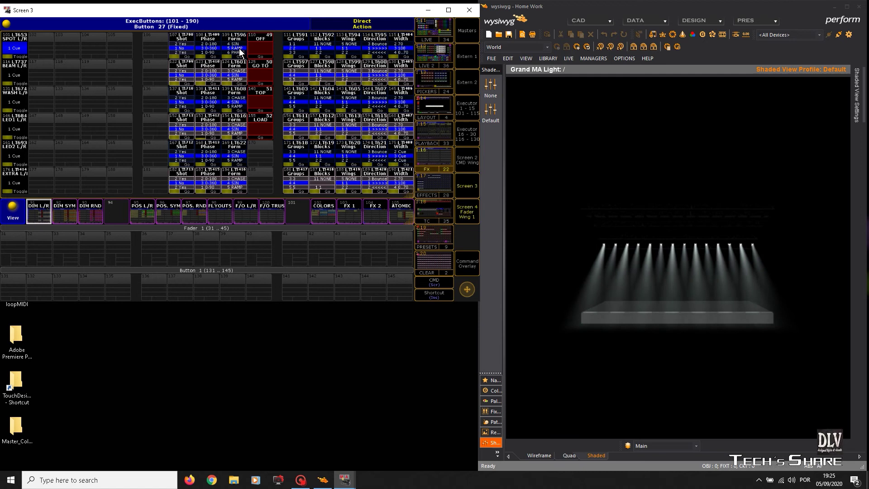
click(241, 52)
click(240, 53)
click(241, 53)
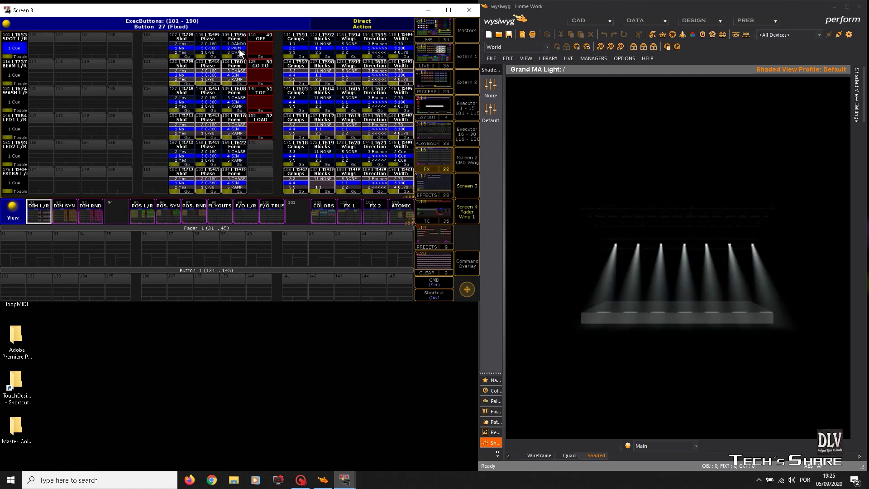
click(240, 52)
click(240, 53)
Examine the CMD column of the SPOT L/R Groups sequence to see which effect command each cue assigns.
click(293, 42)
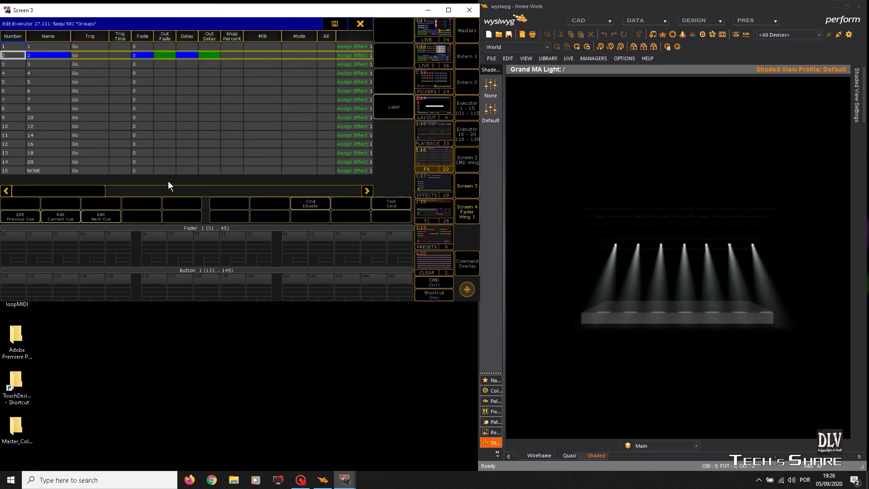
drag(83, 189, 165, 203)
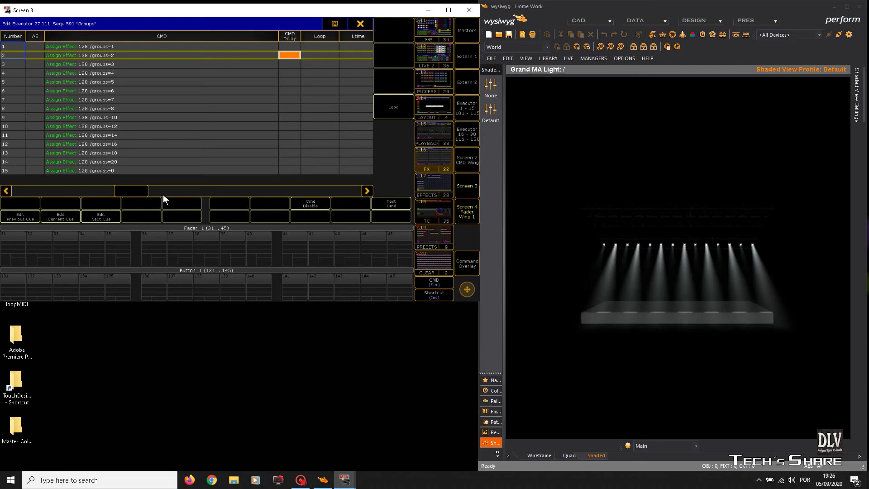
click(138, 45)
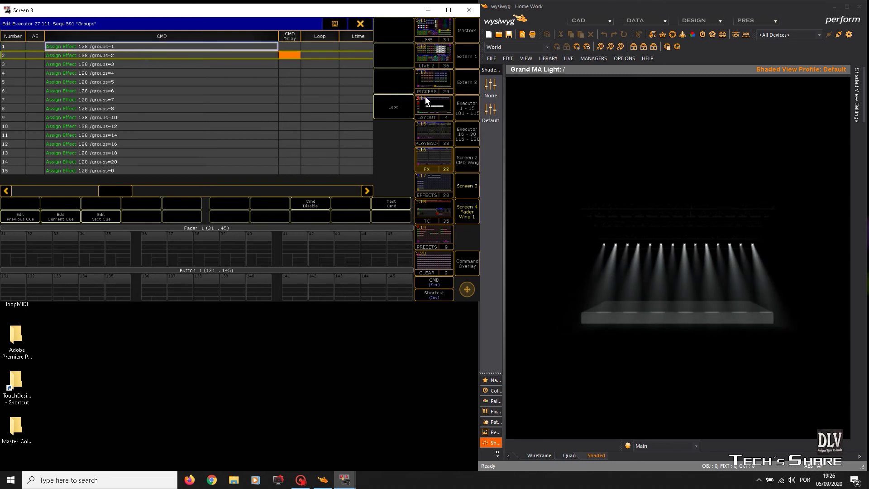
click(129, 55)
click(115, 76)
click(116, 66)
click(140, 80)
click(124, 125)
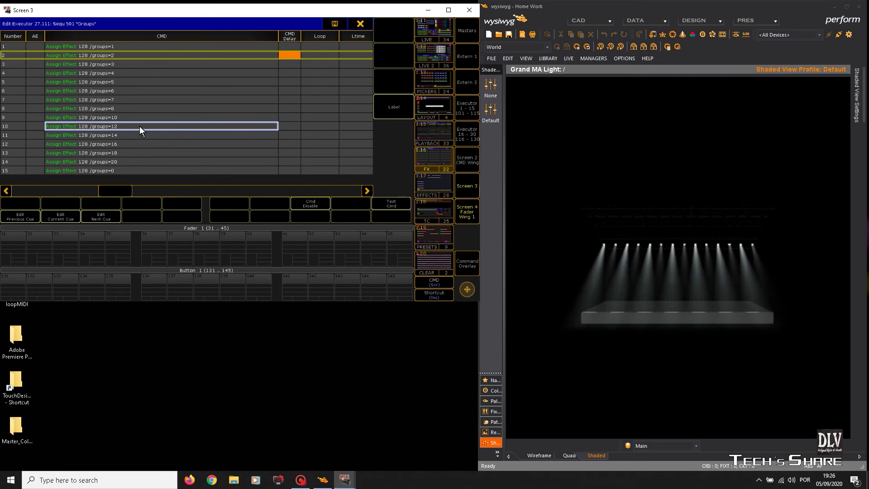
click(118, 100)
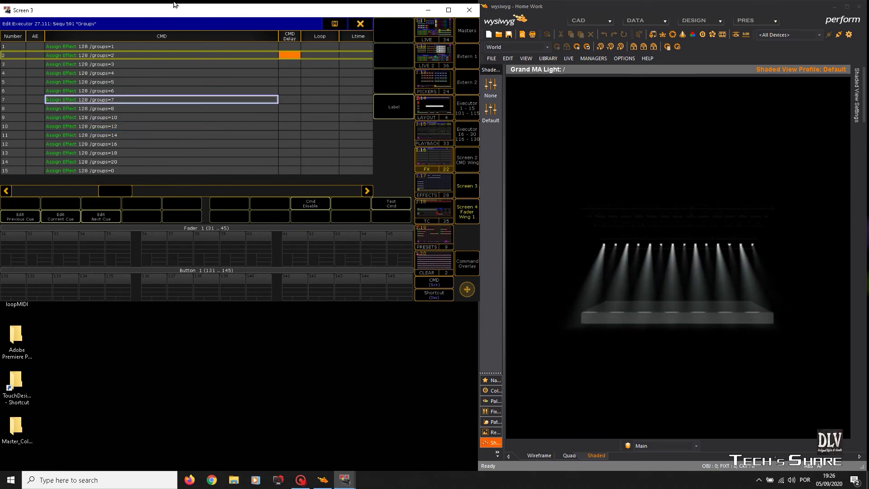
click(360, 23)
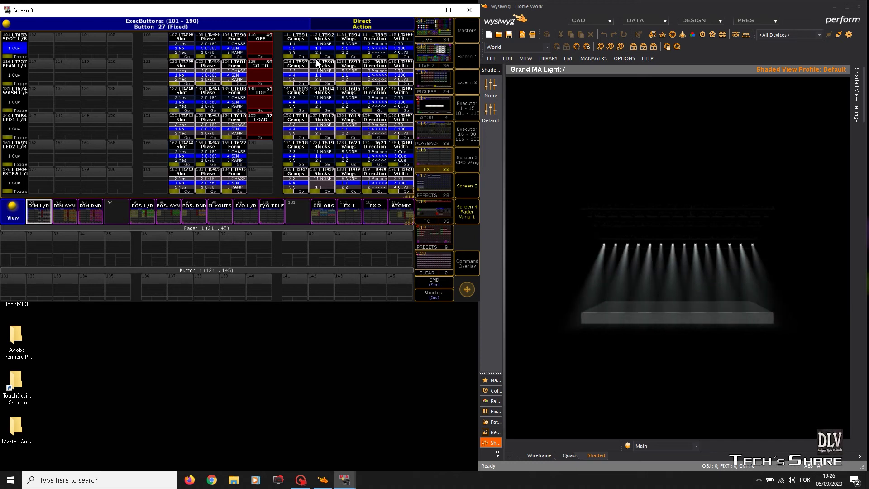
Switch off the SPOT L/R effect and demonstrate the BEAM, WASH, LED1 and LED2 L/R effects one at a time.
click(23, 49)
click(12, 77)
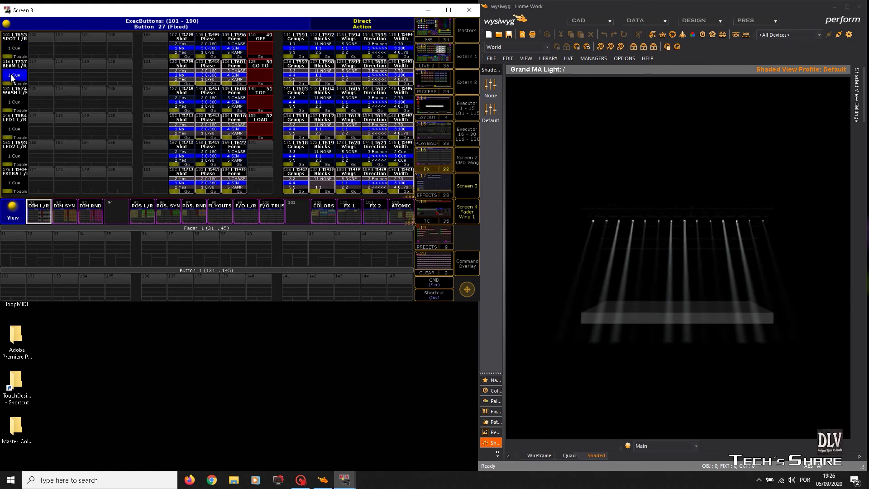
click(13, 77)
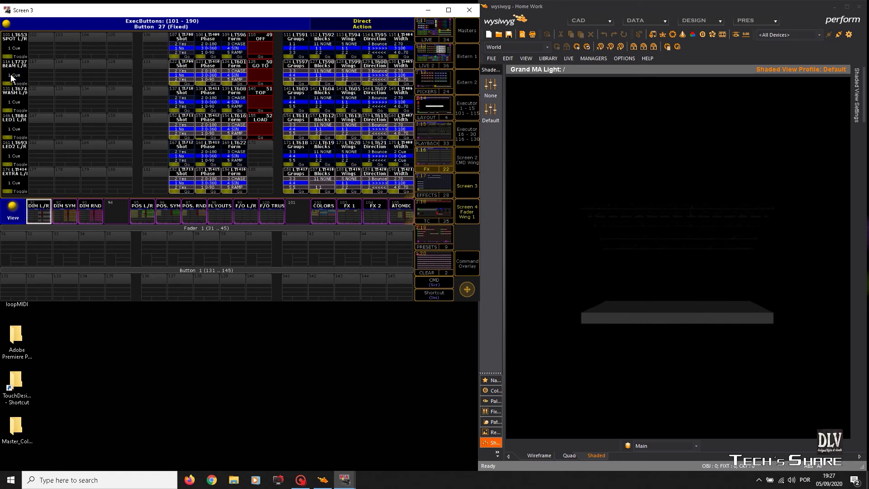
click(13, 102)
click(14, 111)
click(13, 131)
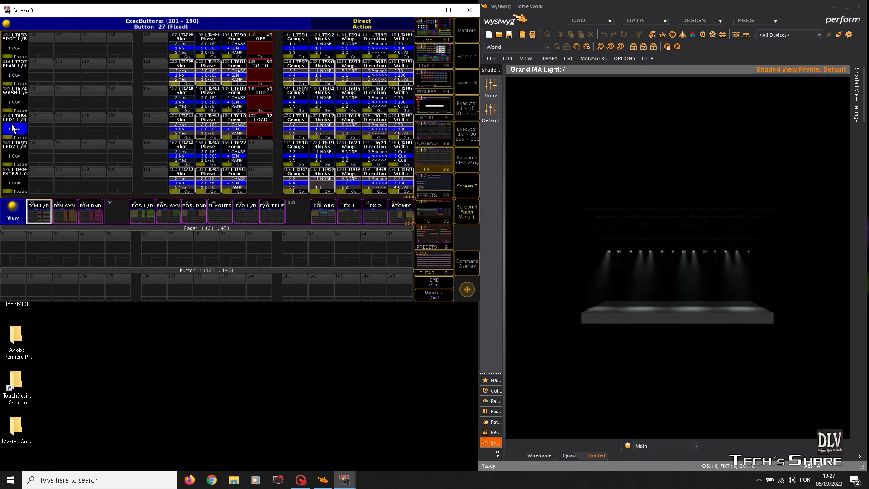
click(11, 132)
click(14, 159)
click(14, 159)
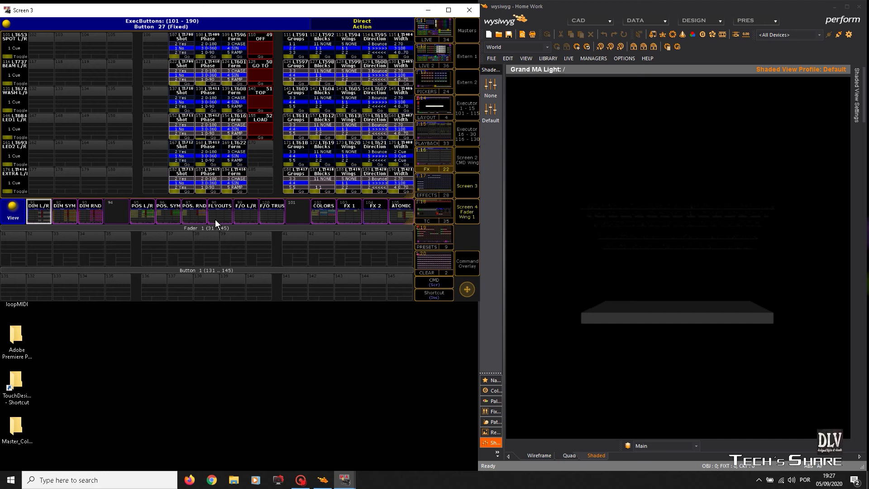
Look through the dimmer, position and flyout pages of the FX view, returning to DIM L/R.
click(57, 217)
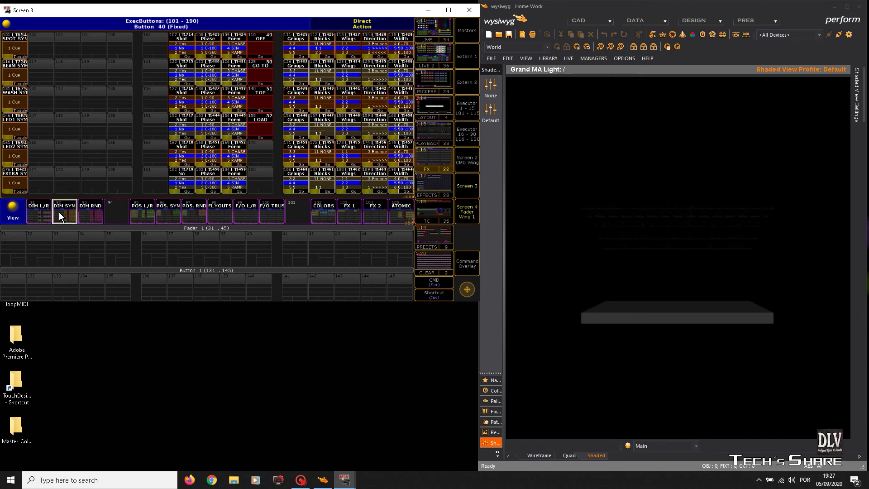
click(92, 211)
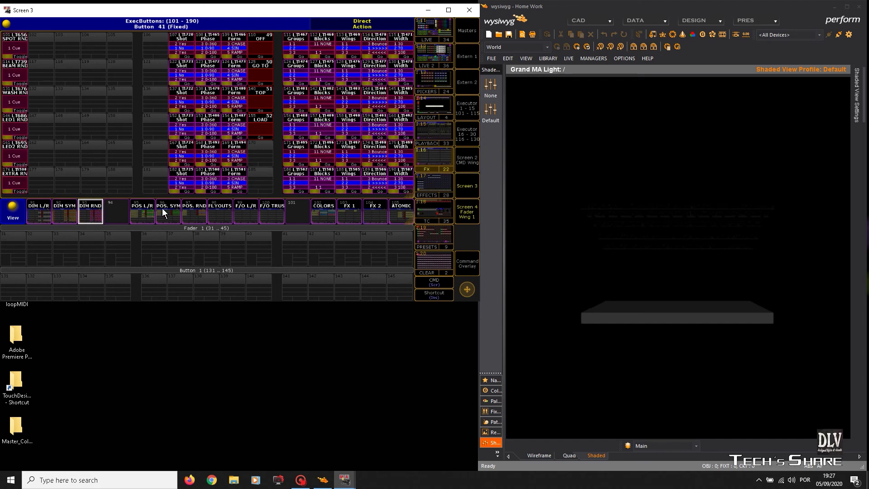
click(141, 215)
click(166, 213)
click(200, 209)
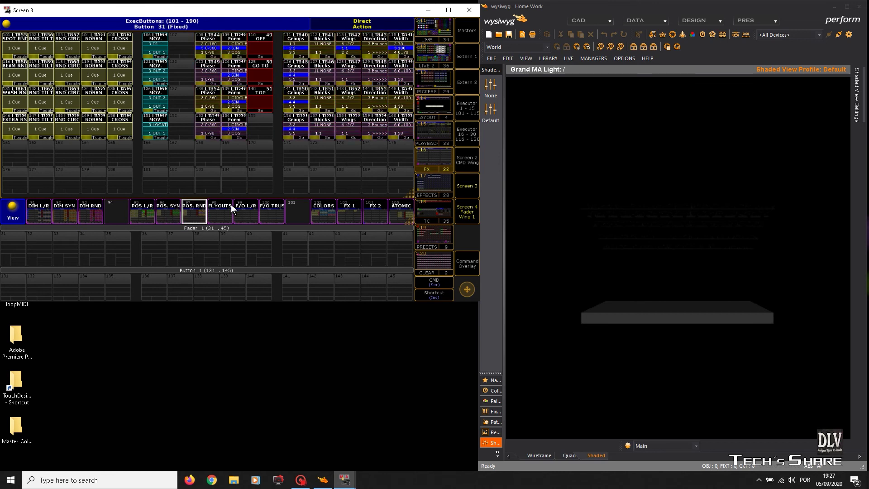
click(218, 213)
click(247, 214)
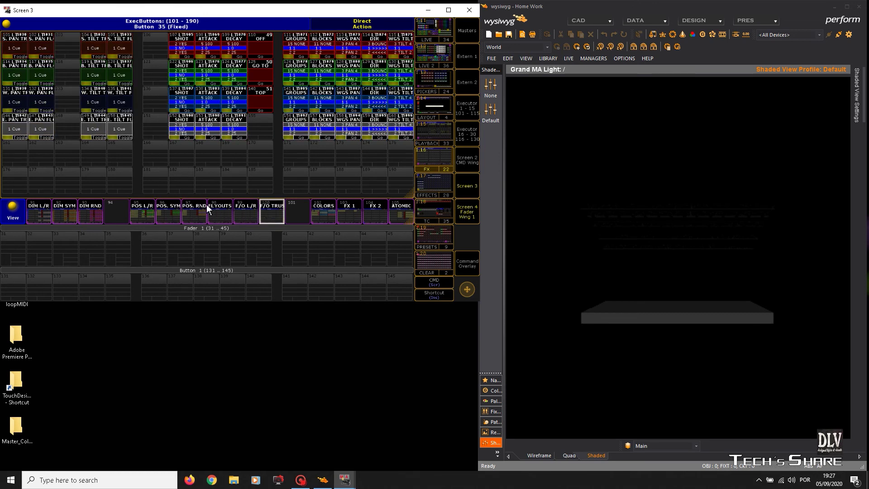
click(146, 212)
click(37, 216)
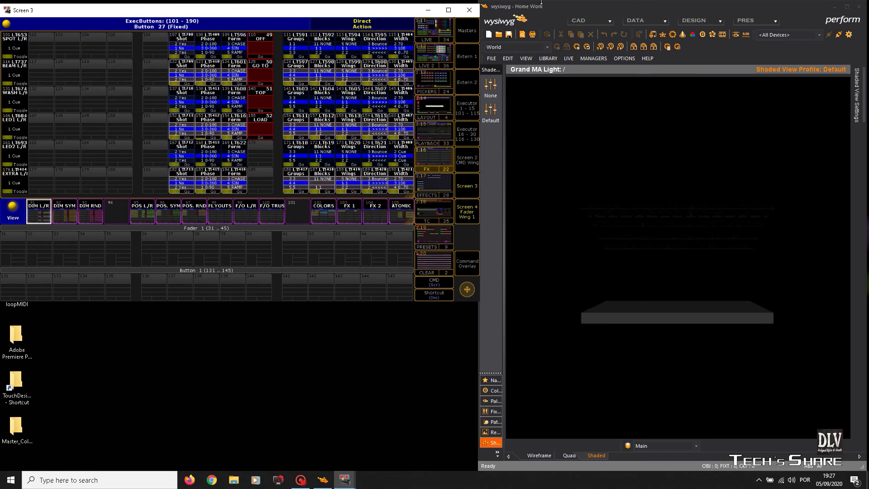
Open the LIVE view's DIMMER page and inspect the executor commands stored in the first SPOT groups sequence.
click(426, 33)
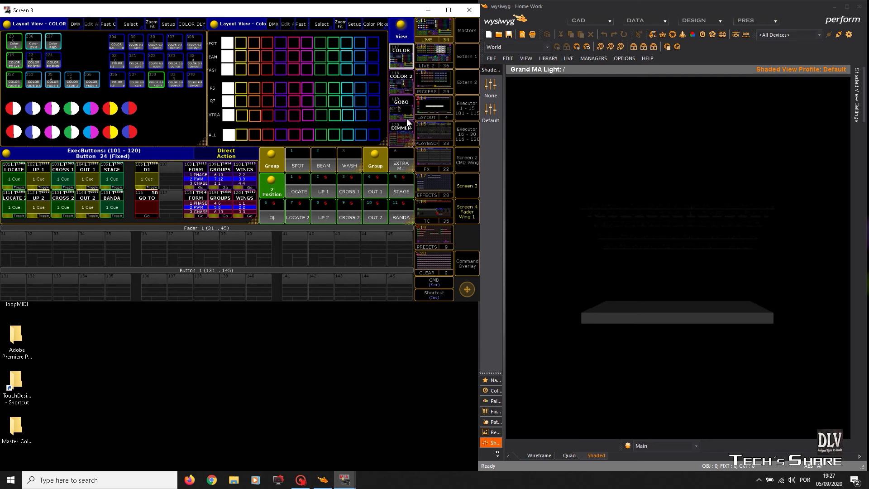
click(398, 133)
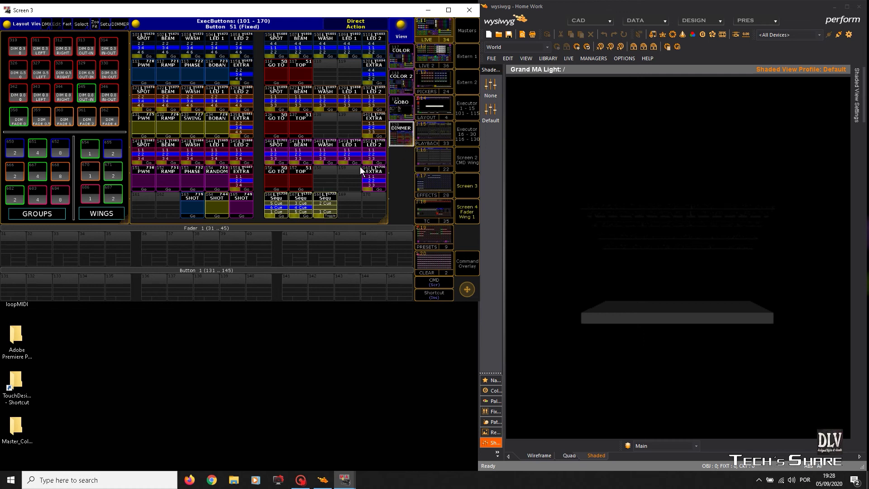
click(143, 45)
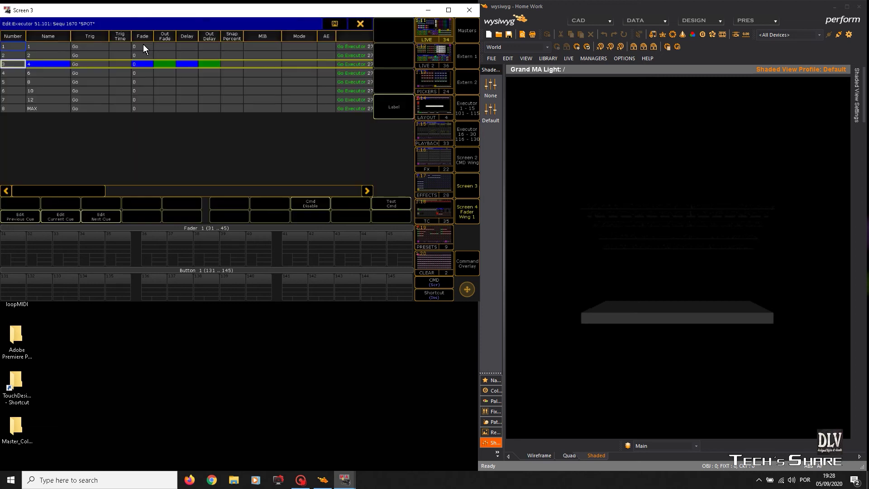
drag(81, 194, 103, 202)
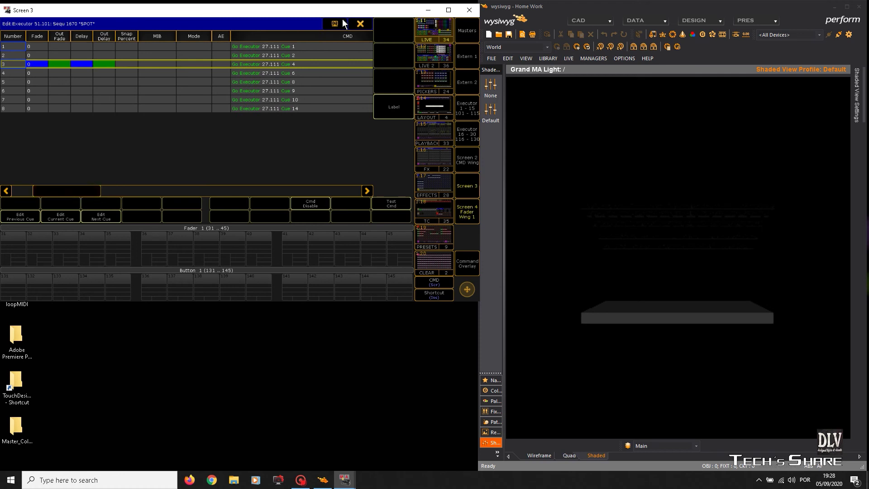
click(358, 24)
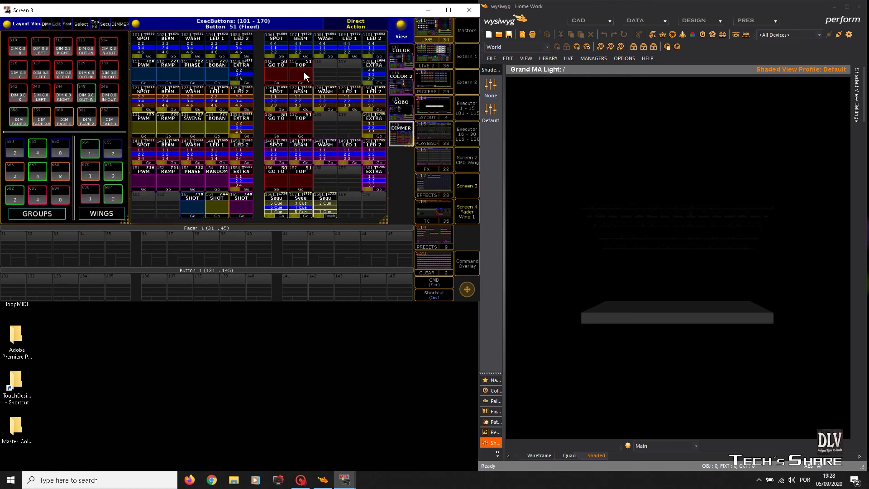
Compare the DIM L/R page of the FX view with the DIMMER page of the LIVE view.
click(433, 157)
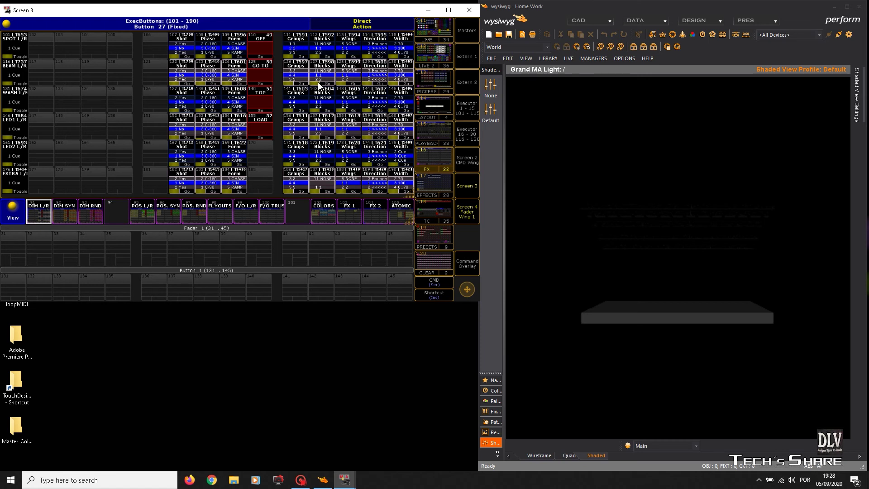
click(438, 27)
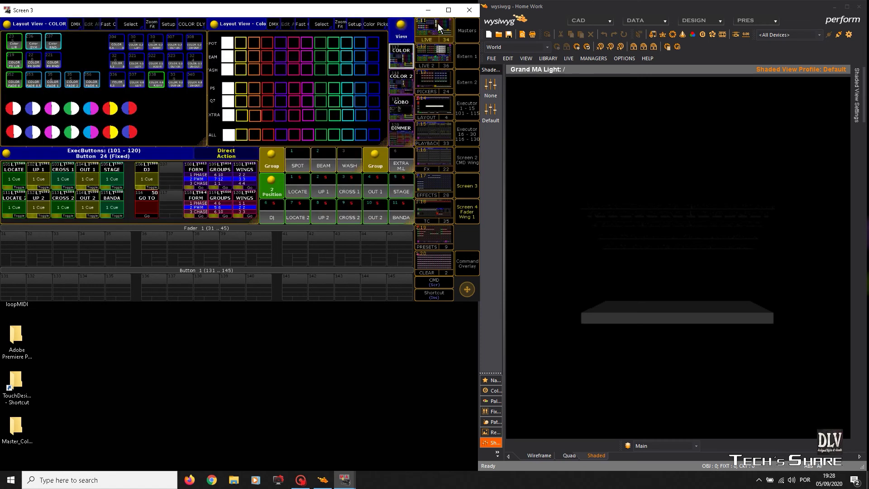
click(396, 129)
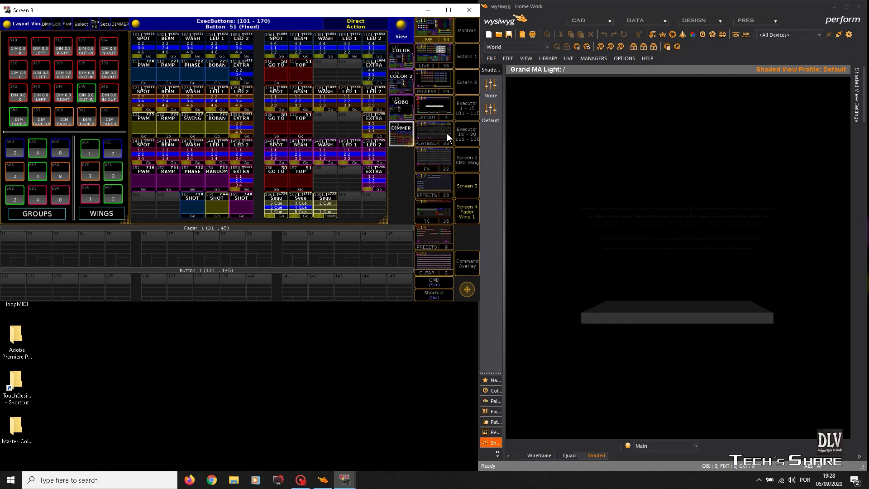
Start the SPOT, BEAM and WASH L/R dimmer effects on the FX view's DIM L/R page.
click(449, 161)
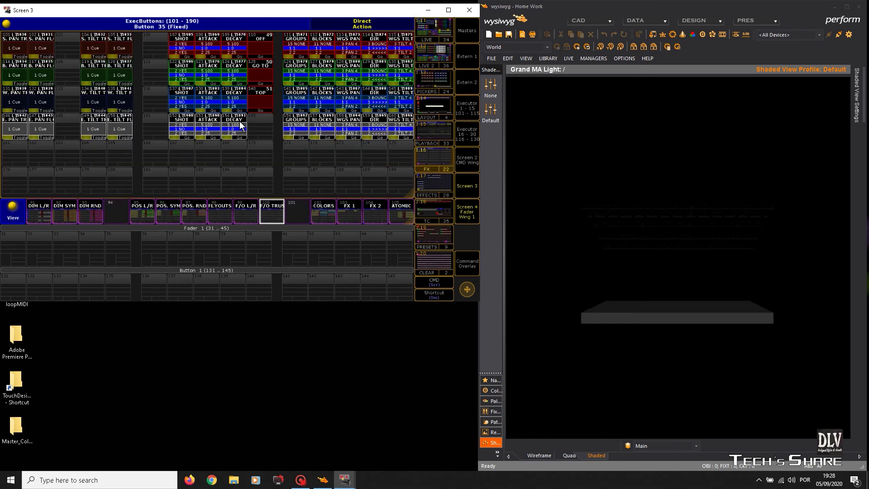
click(49, 213)
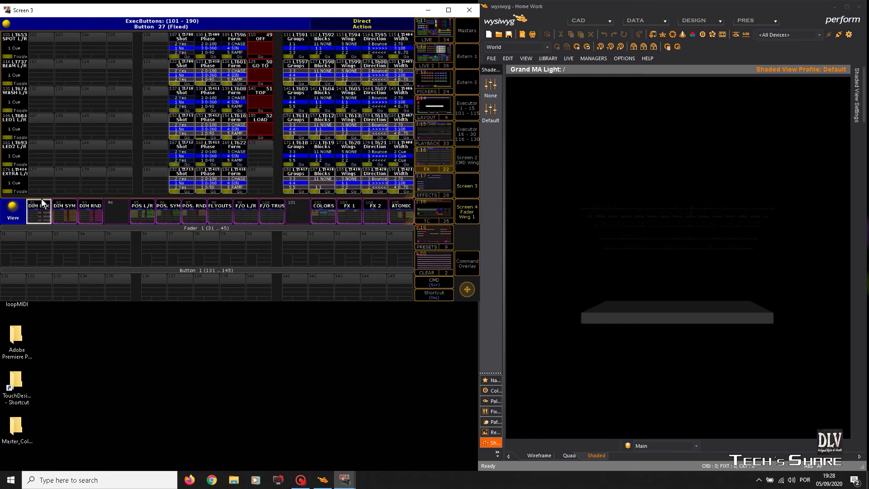
click(9, 49)
click(15, 78)
click(9, 102)
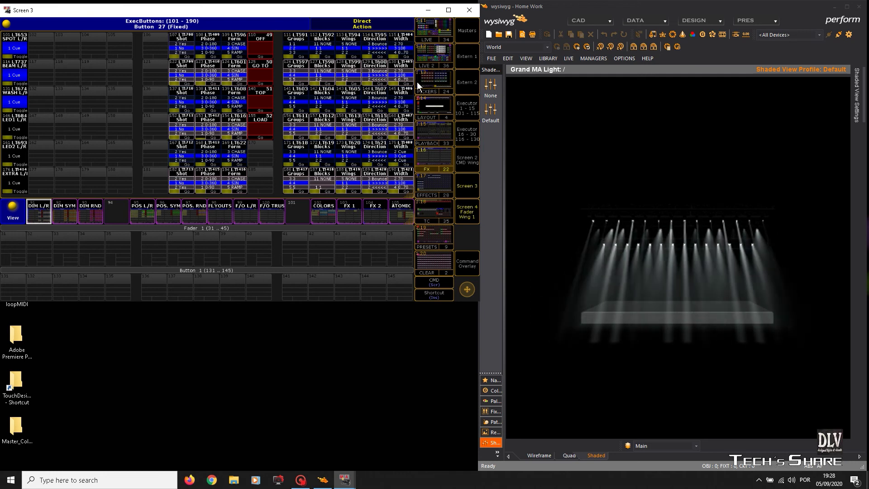
From the LIVE view's DIMMER page, set the L/R dimmer effects' groups to 2, 4, 8 and back to 4.
click(429, 88)
click(399, 128)
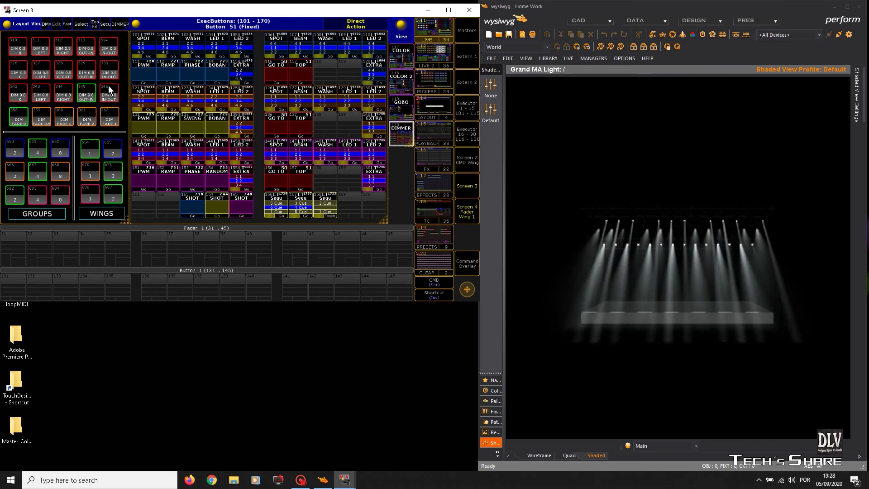
click(15, 149)
click(16, 149)
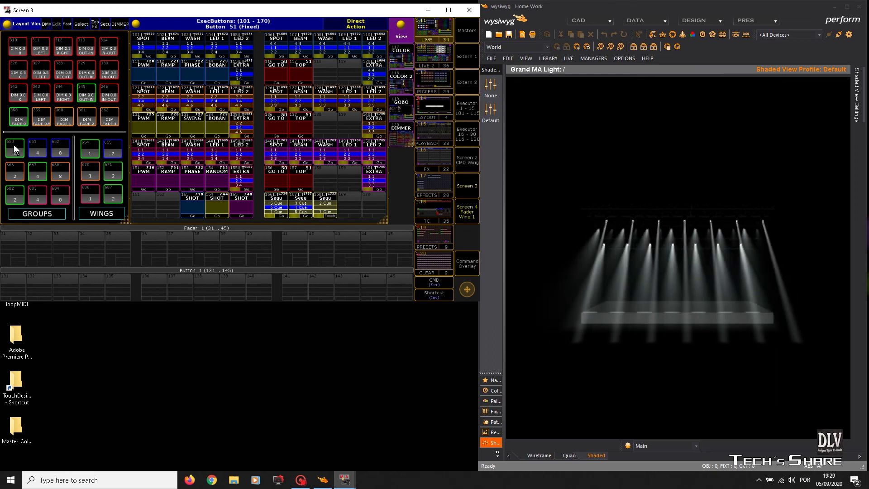
click(44, 150)
click(61, 150)
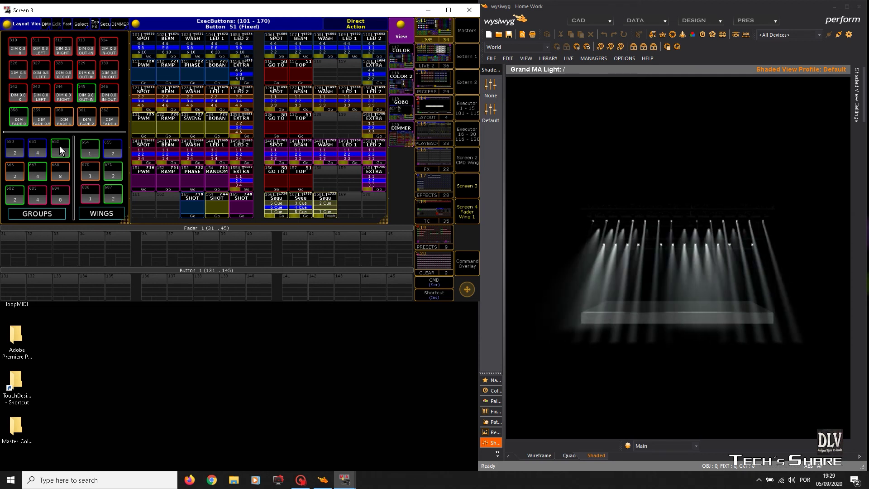
click(32, 150)
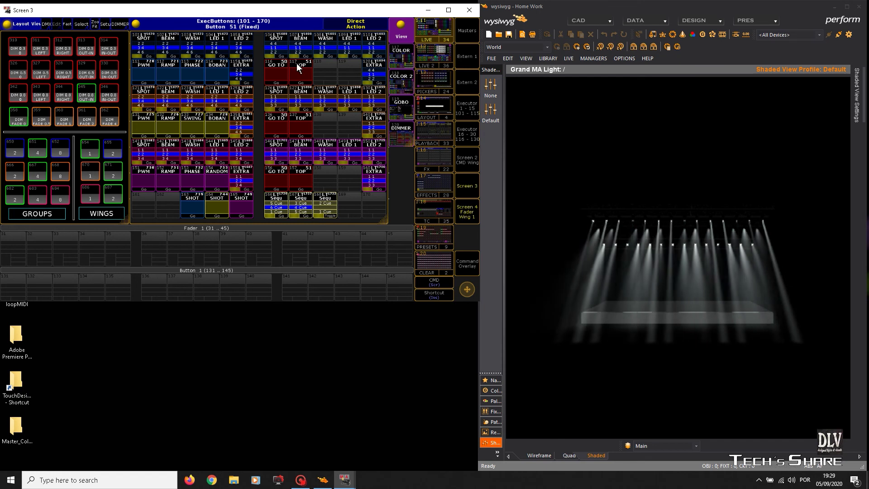
Apply the RAMP form to the running L/R dimmer effects.
click(167, 73)
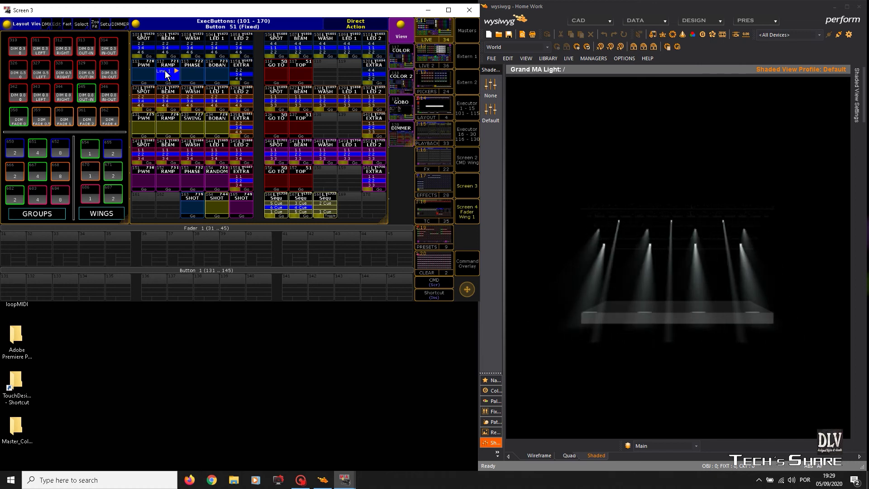
click(167, 75)
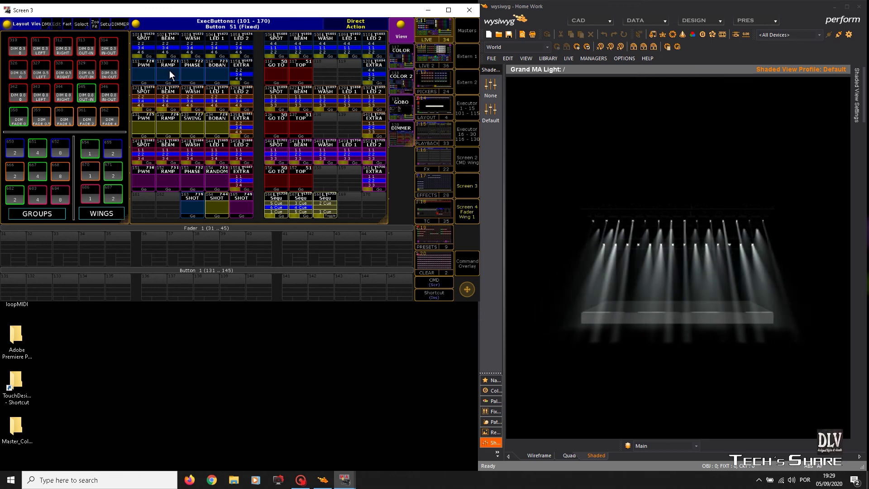
Apply the RAMP, PWM and PHASE forms in turn to the running L/R dimmer effects.
click(173, 72)
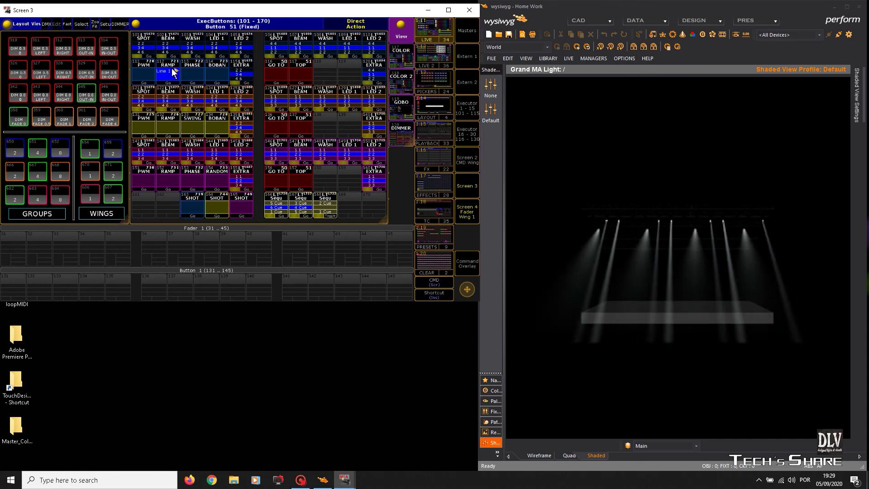
click(173, 71)
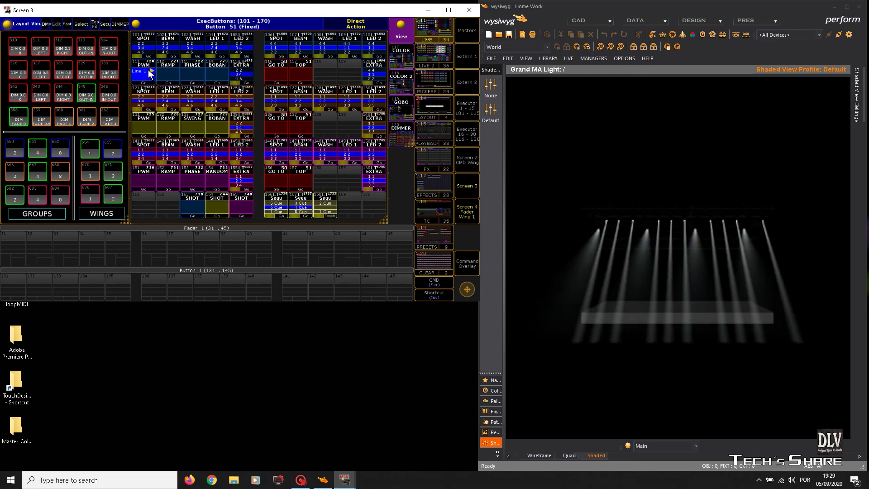
click(196, 76)
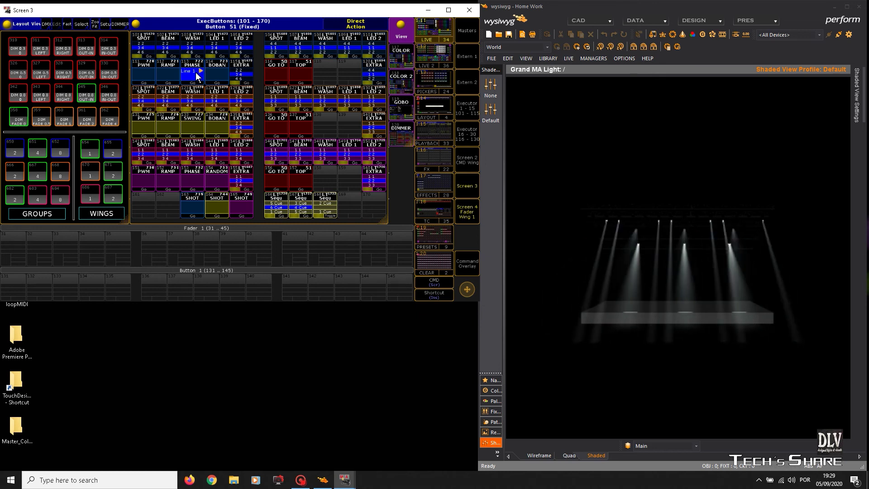
click(201, 74)
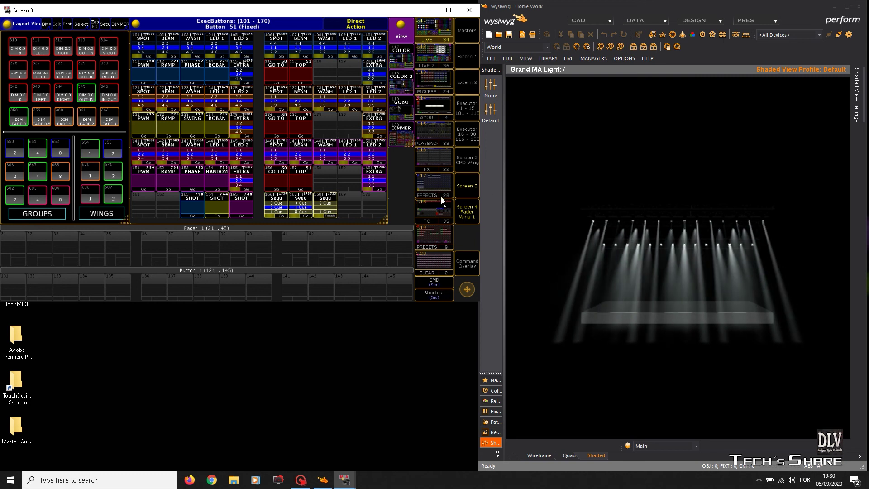
Switch off the SPOT, BEAM and WASH L/R dimmer effects on the FX view's DIM L/R page.
click(435, 154)
click(39, 211)
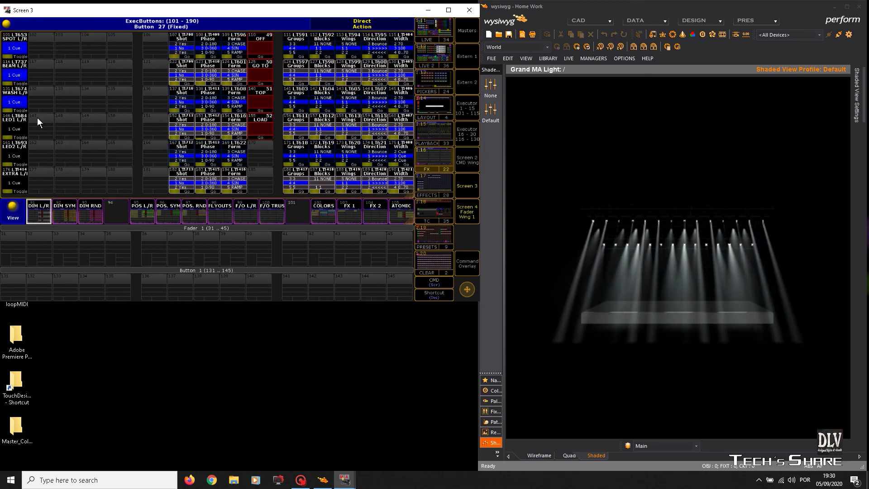
click(13, 93)
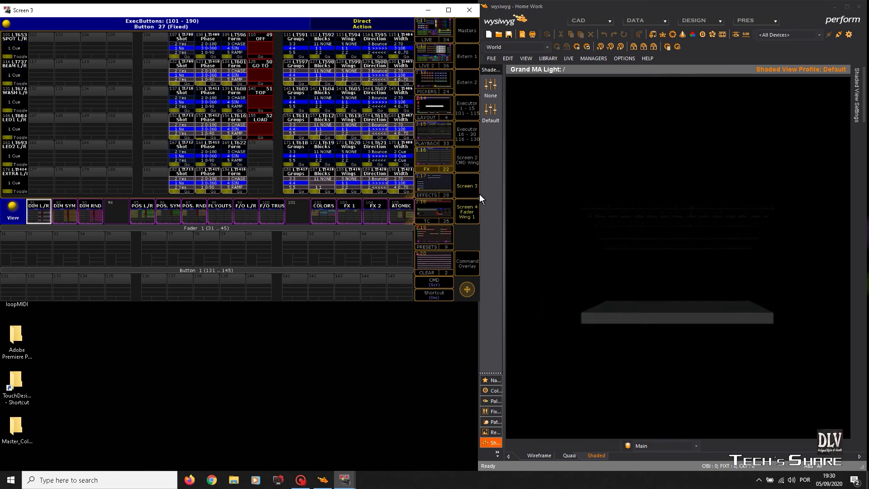
Glance at screen 2, open the LIVE view's DIMMER page, and check the Executor 1-15 faders.
click(467, 161)
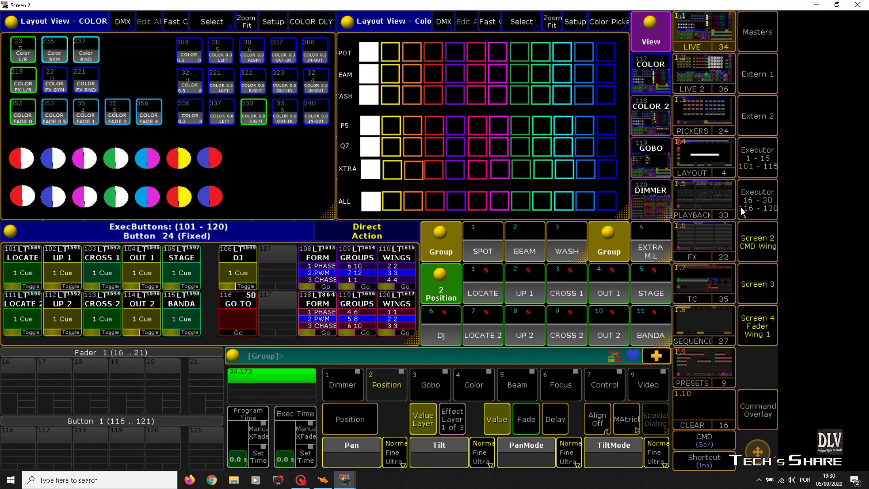
click(767, 238)
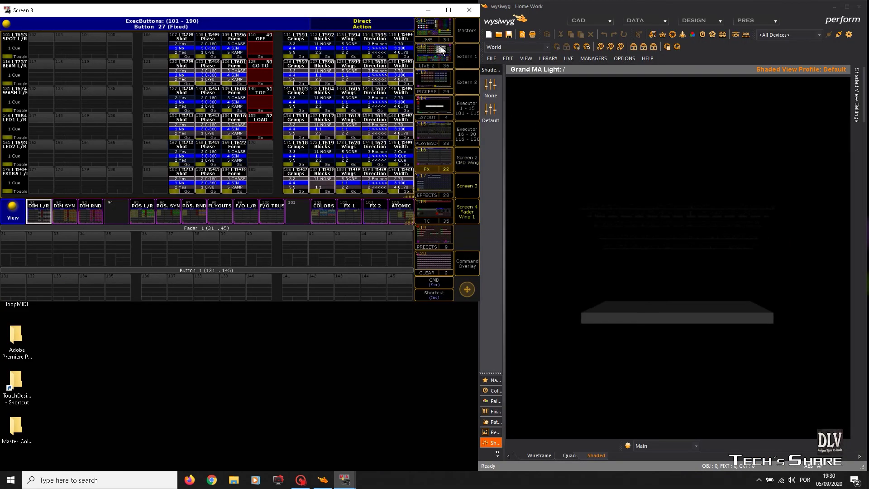
click(436, 31)
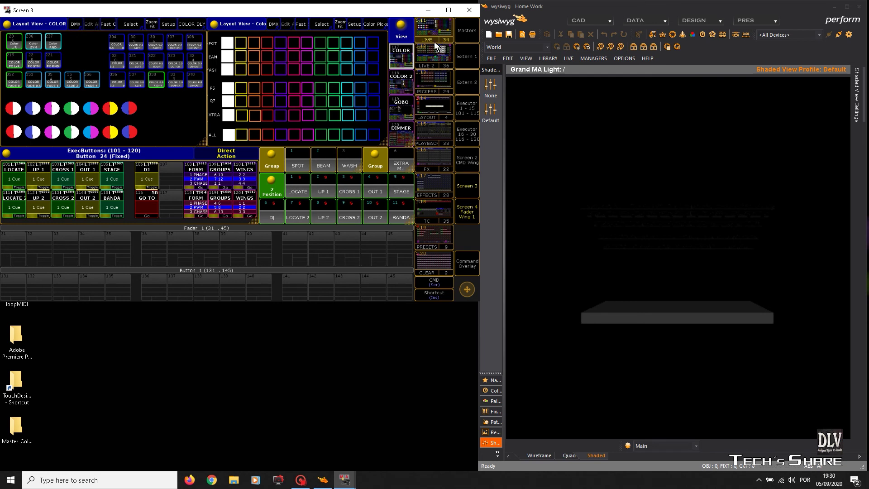
click(406, 135)
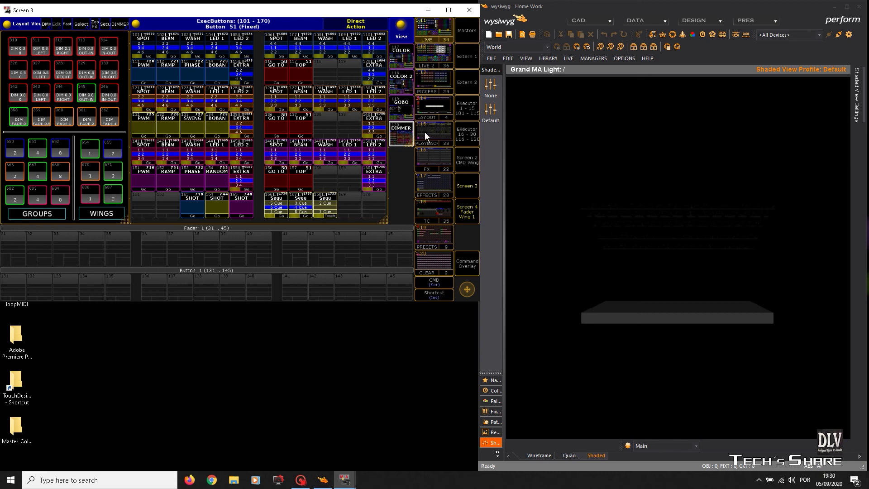
click(463, 107)
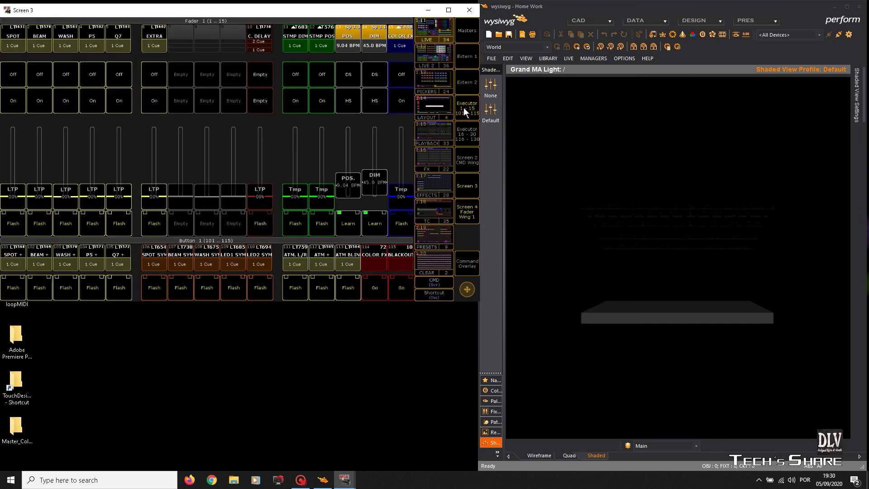
click(463, 107)
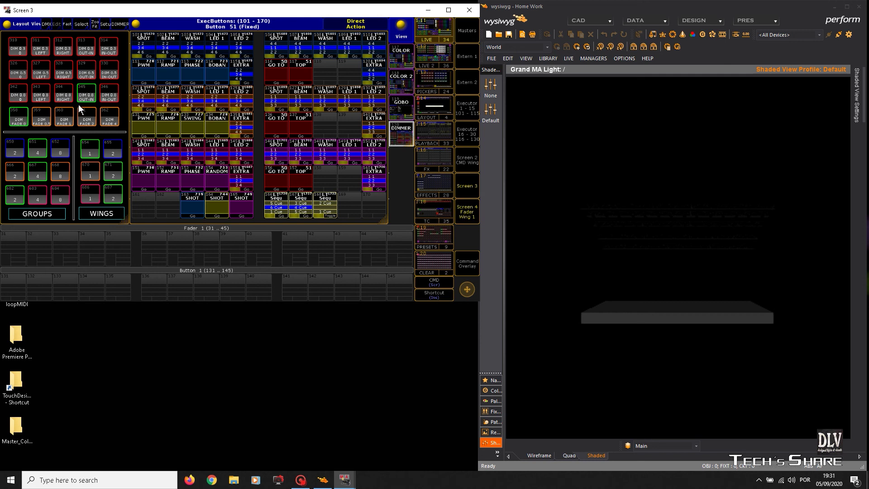
Set the dimmer timing to DIM 0.8 RIGHT with DIM FADE 0.5, followed by DIM 0.5 LEFT with DIM FADE 0.
click(67, 96)
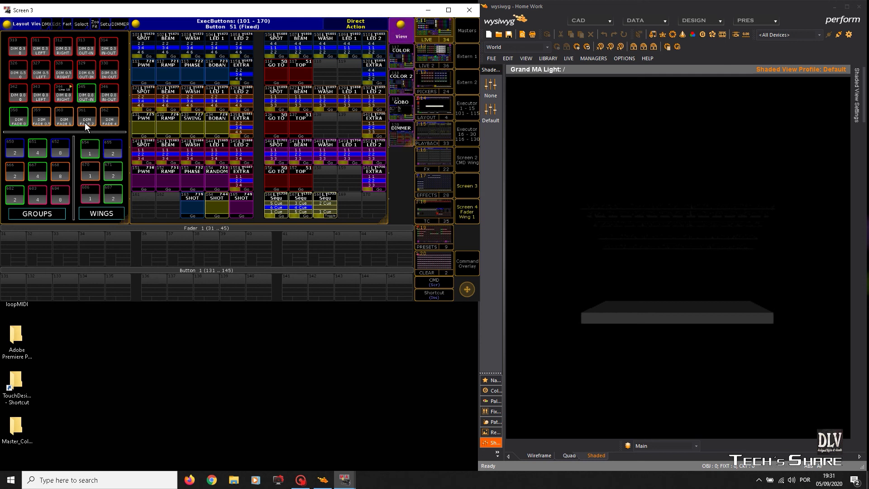
click(47, 117)
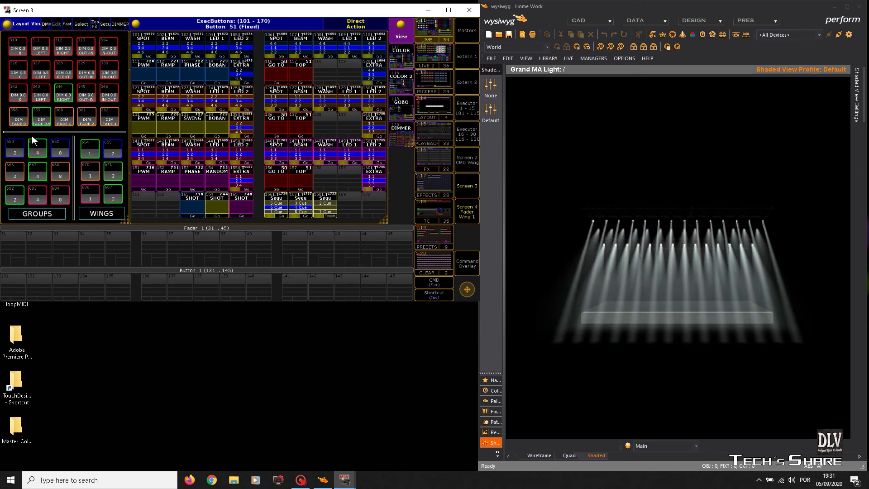
click(40, 121)
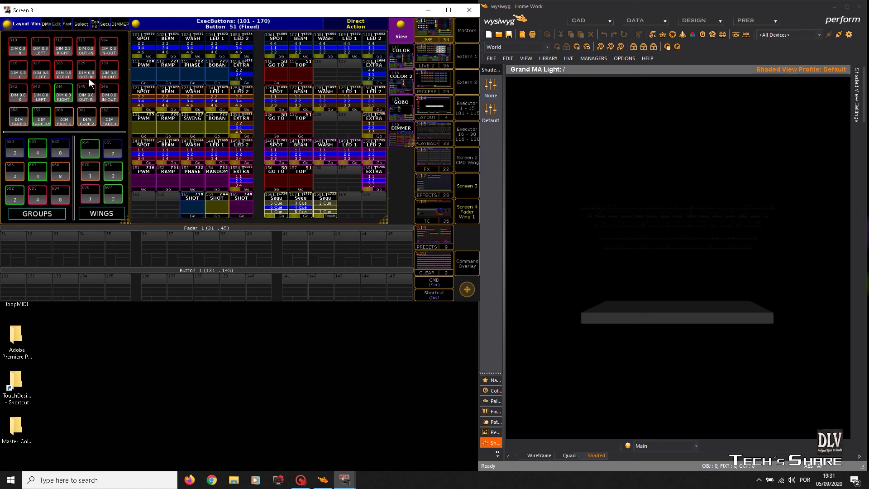
click(44, 73)
click(48, 89)
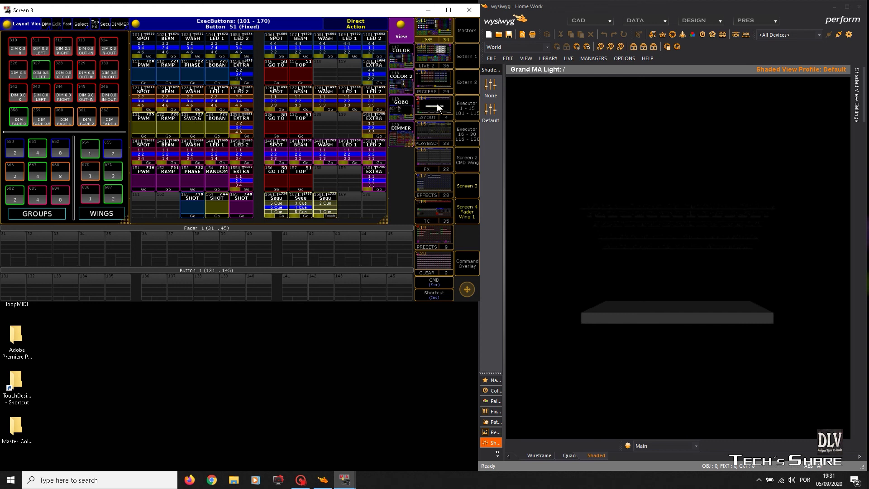
Maximize screen 3 and review the LIVE view's COLOR, COLOR 2, GOBO and DIMMER pages.
click(443, 28)
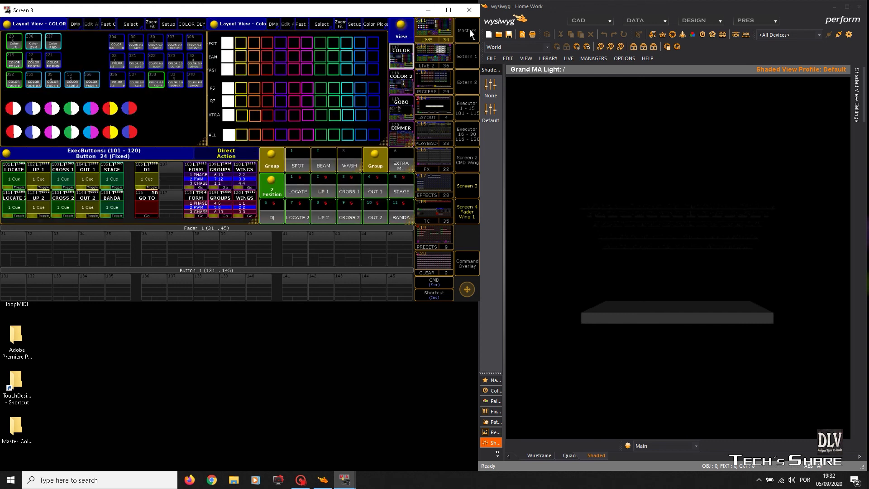
click(448, 10)
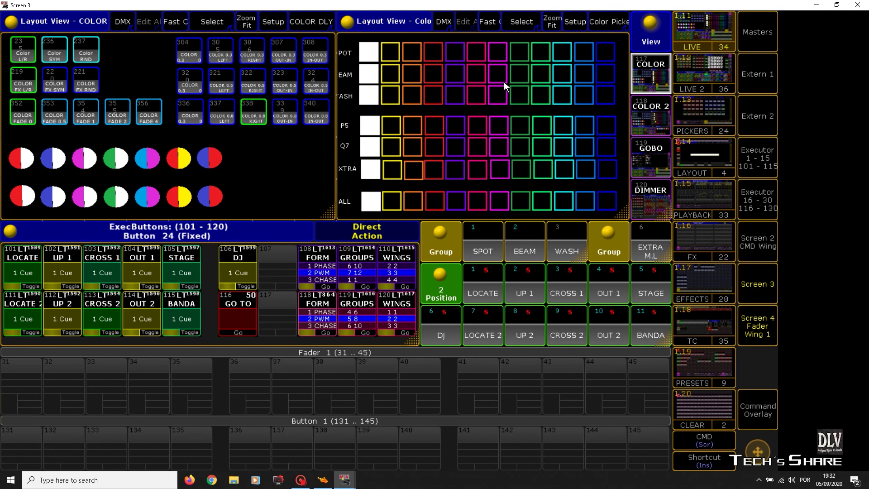
click(654, 67)
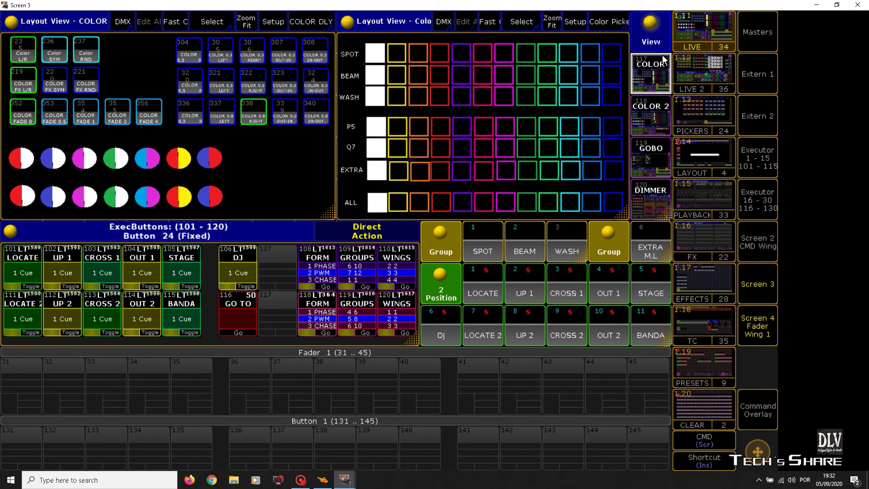
click(655, 114)
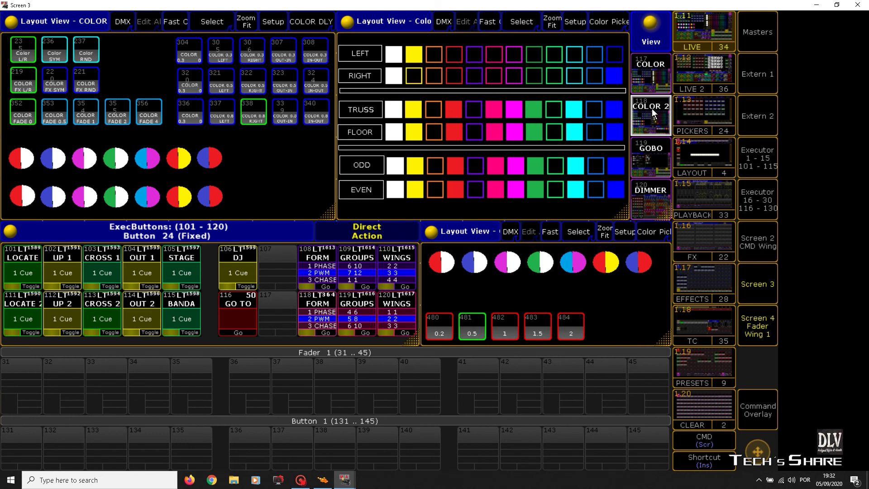
click(649, 152)
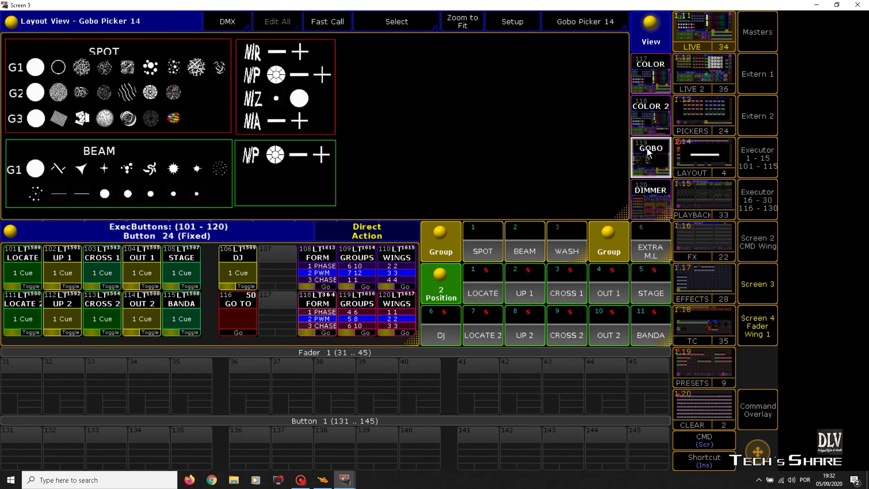
click(652, 199)
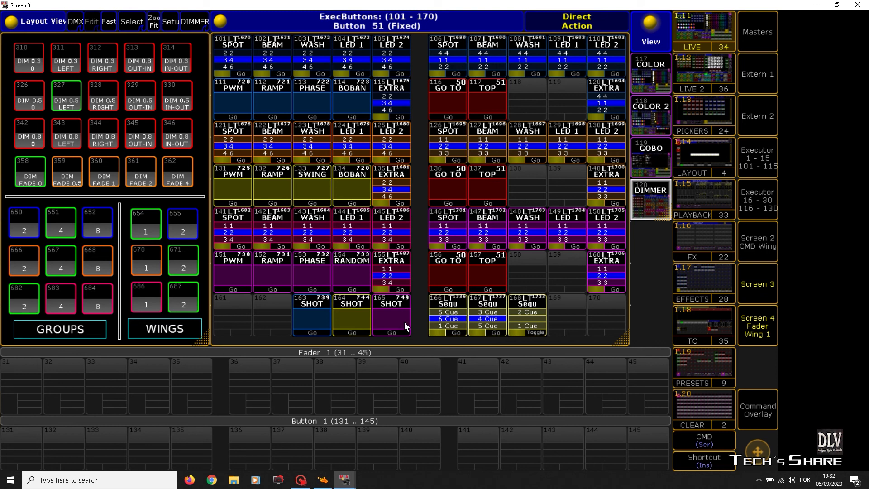
click(303, 318)
Compare the LIVE and LIVE 2 views, looking briefly at the LAYOUT view in between.
click(704, 77)
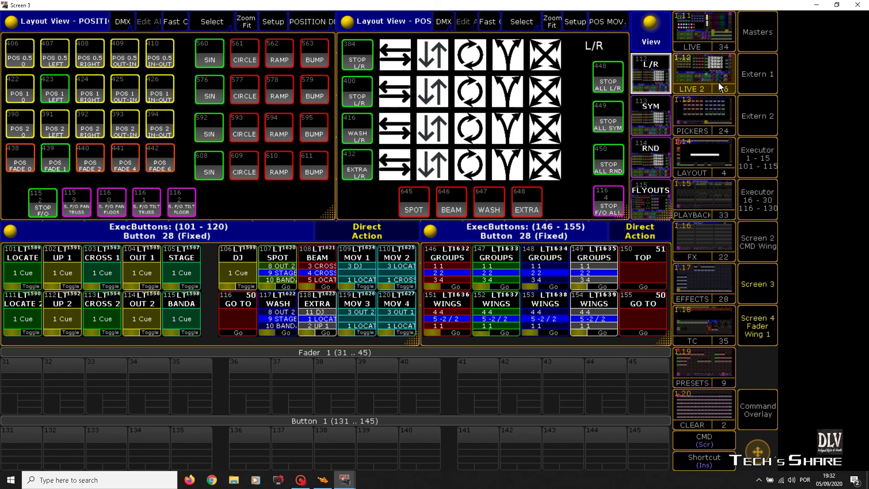
click(704, 43)
click(708, 65)
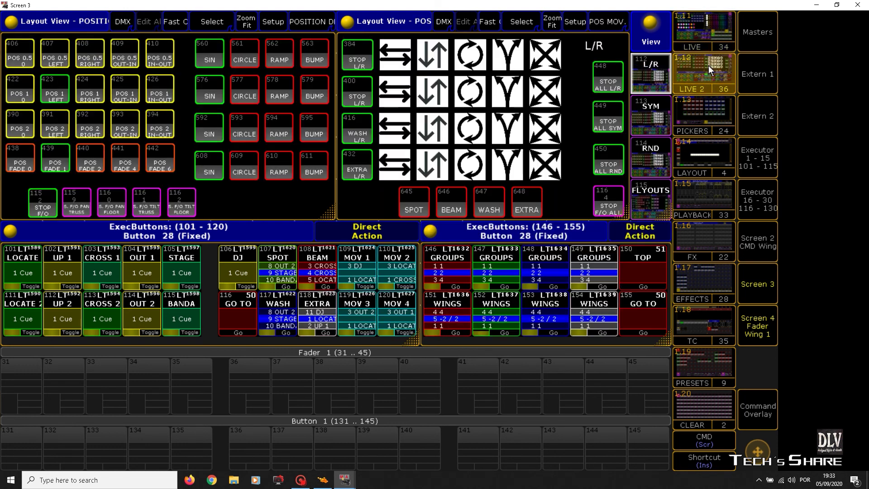
click(708, 31)
click(712, 75)
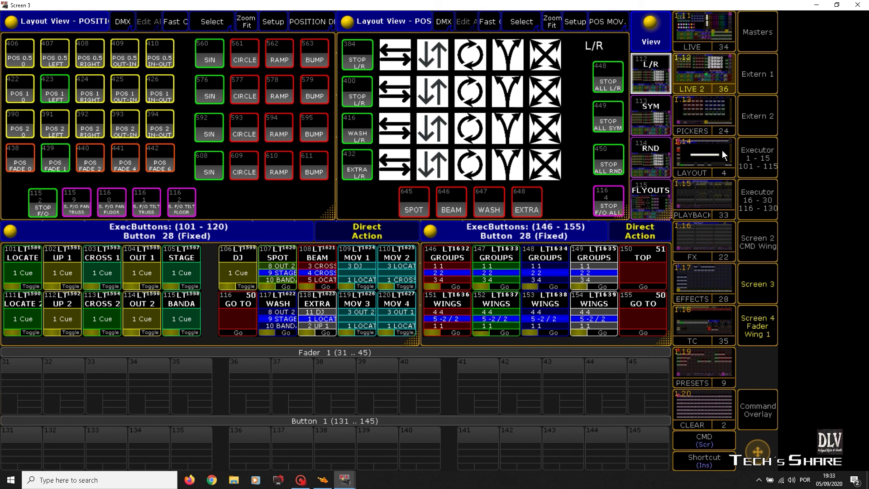
click(704, 171)
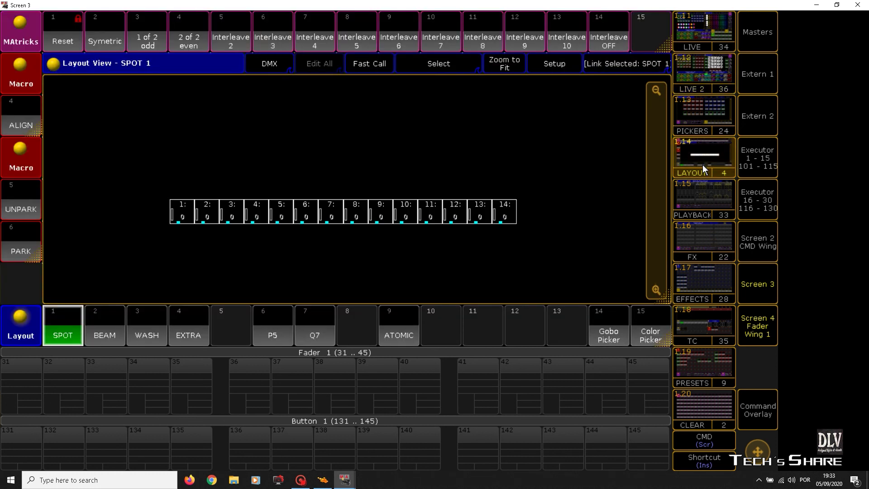
click(707, 75)
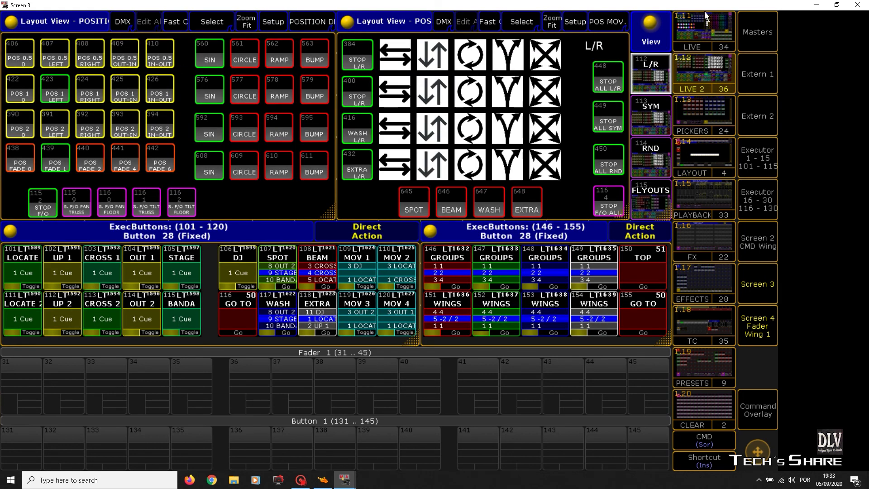
click(709, 35)
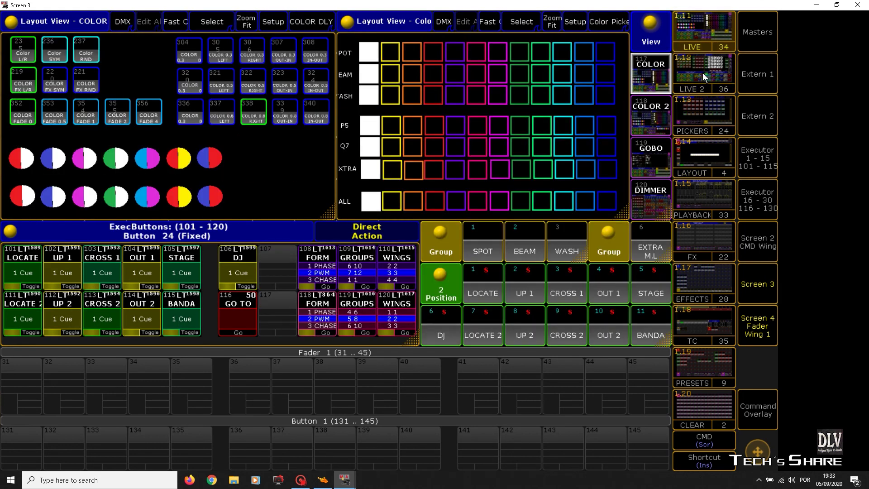
click(701, 72)
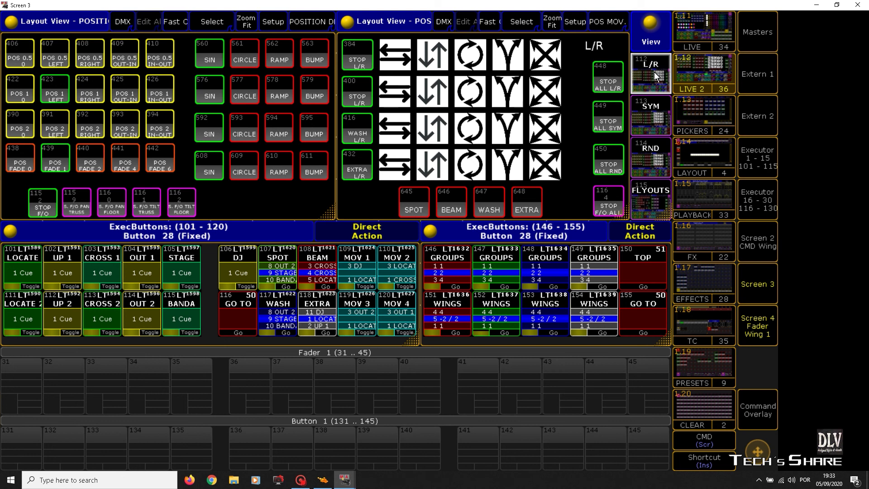
Review the LIVE 2 view's L/R, SYM, RND, FLYOUTS and F/O IND. pages and return to L/R.
click(663, 92)
click(655, 75)
click(653, 114)
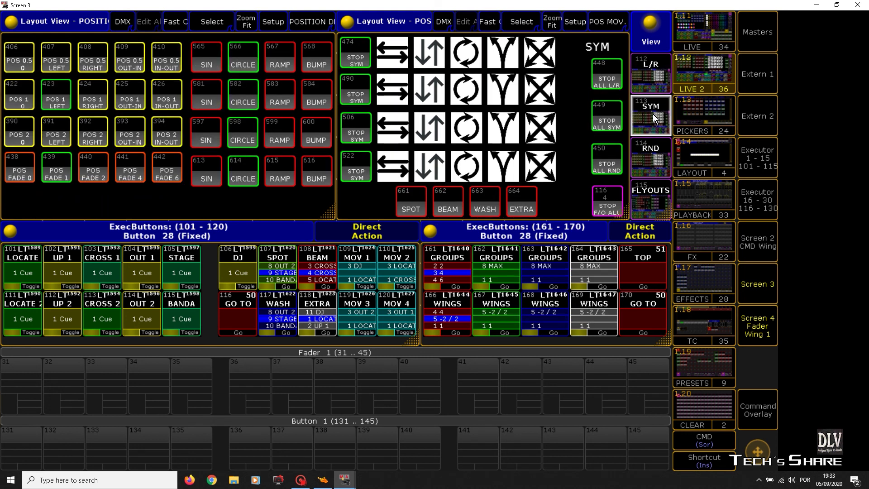
click(648, 158)
click(647, 199)
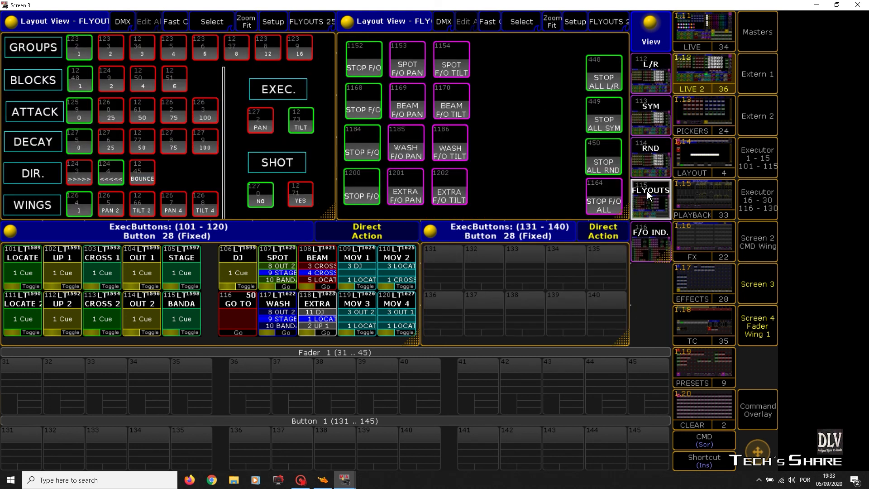
click(652, 240)
click(647, 203)
click(650, 151)
click(646, 114)
click(648, 69)
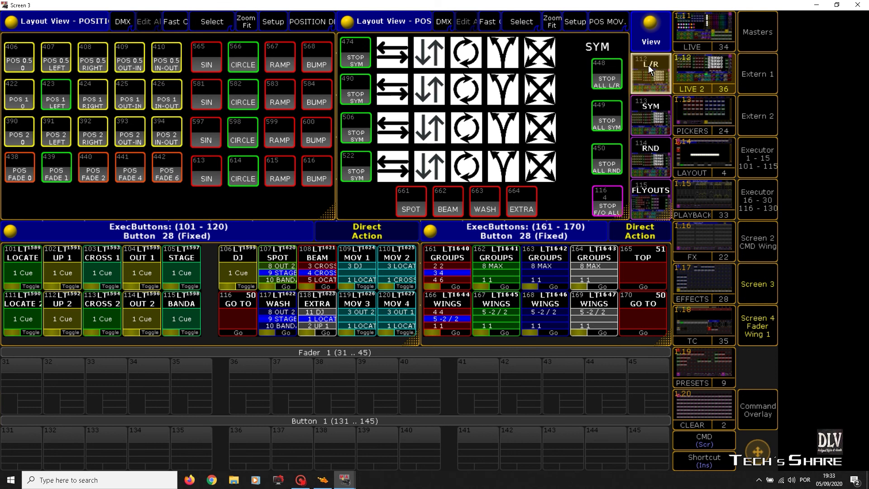
Inspect the Executor 1-15 faders and buttons, and return to the LIVE view's COLOR page.
click(756, 157)
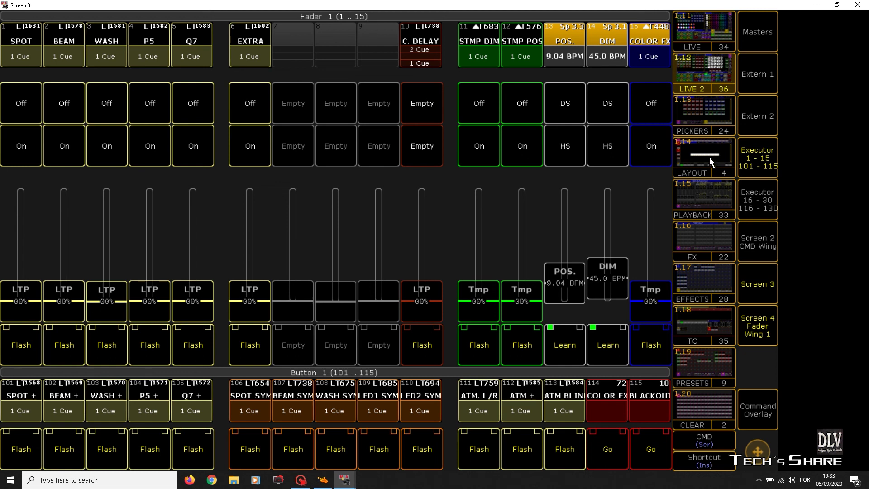
click(754, 161)
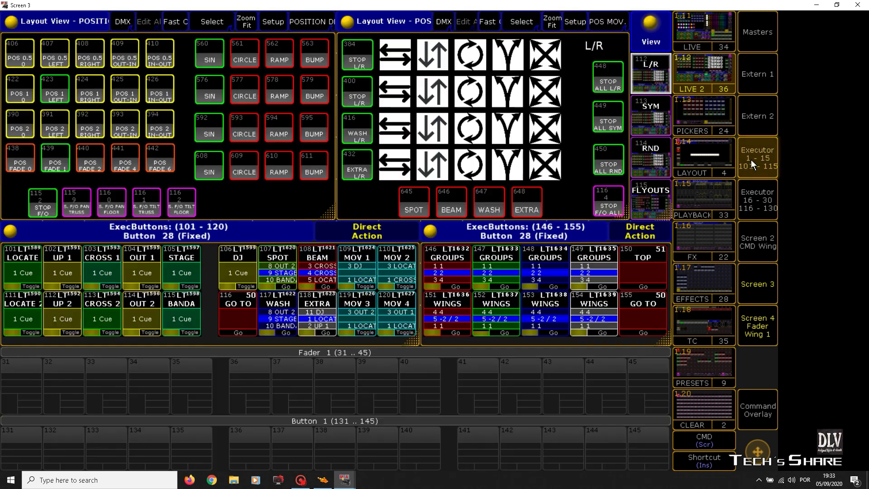
click(694, 36)
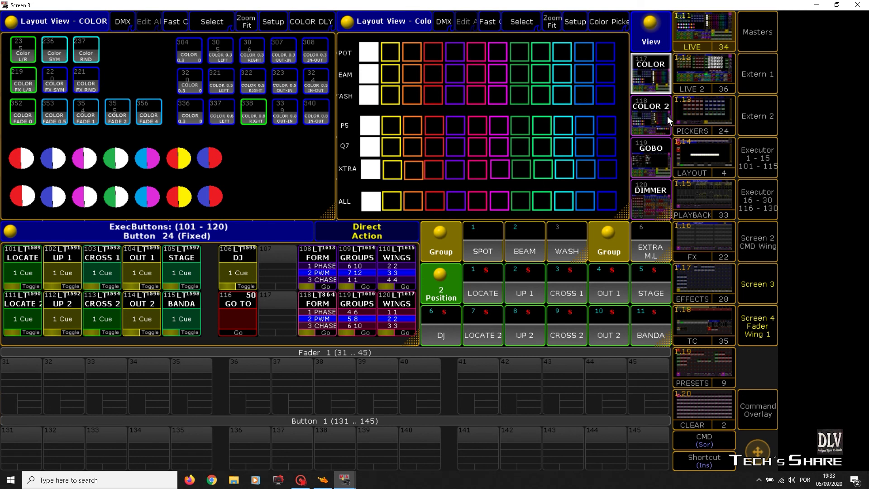
View the LIVE view's COLOR 2 page, close screen 3, and open screen 2 from the main grandMA2 onPC window.
click(645, 112)
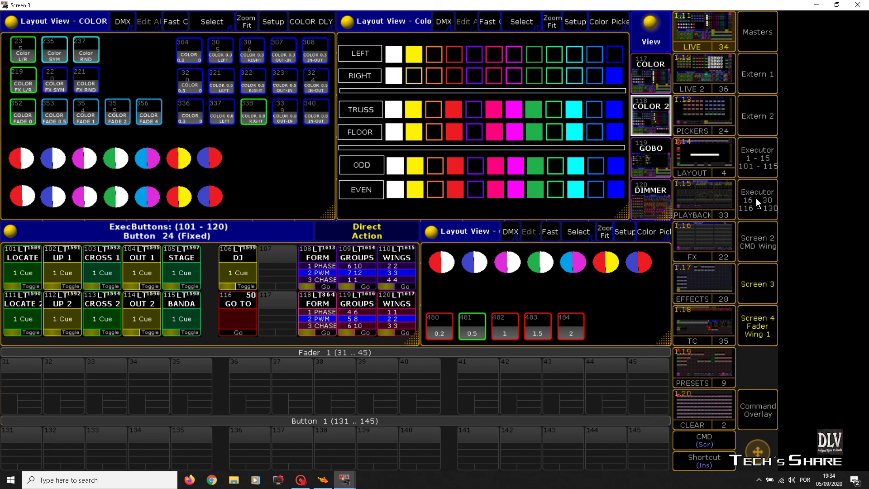
click(746, 266)
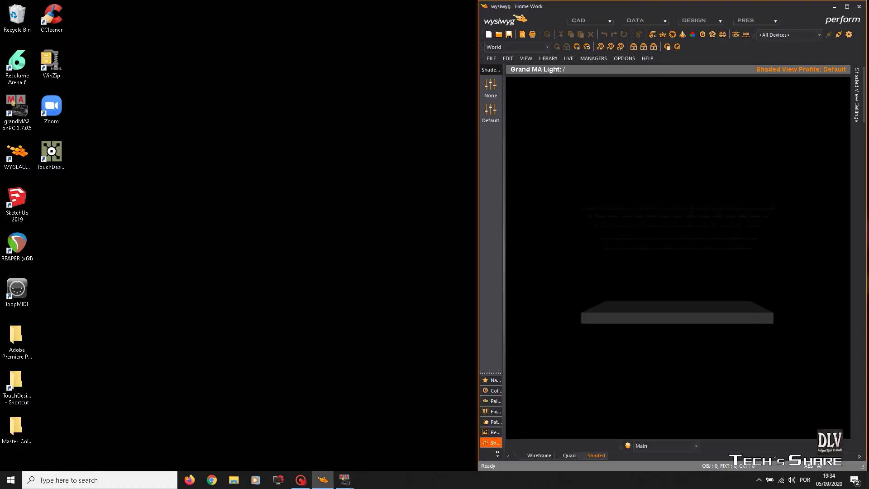
mouse_move(341, 484)
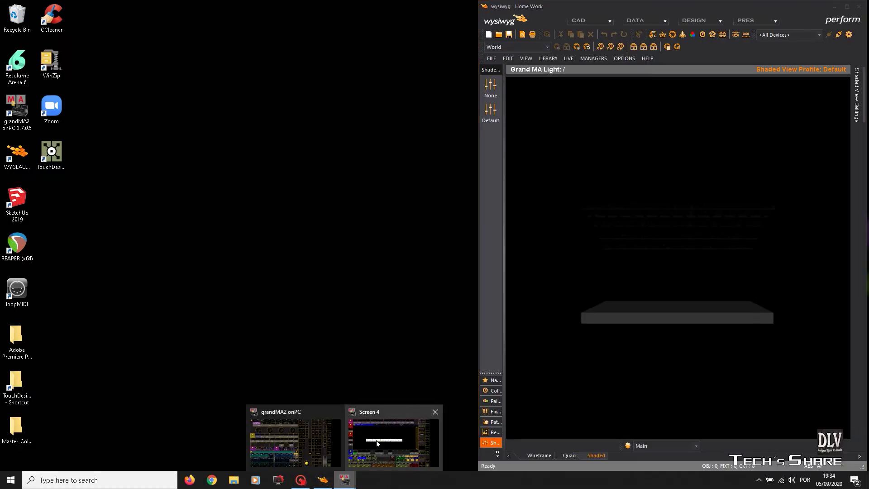
click(330, 432)
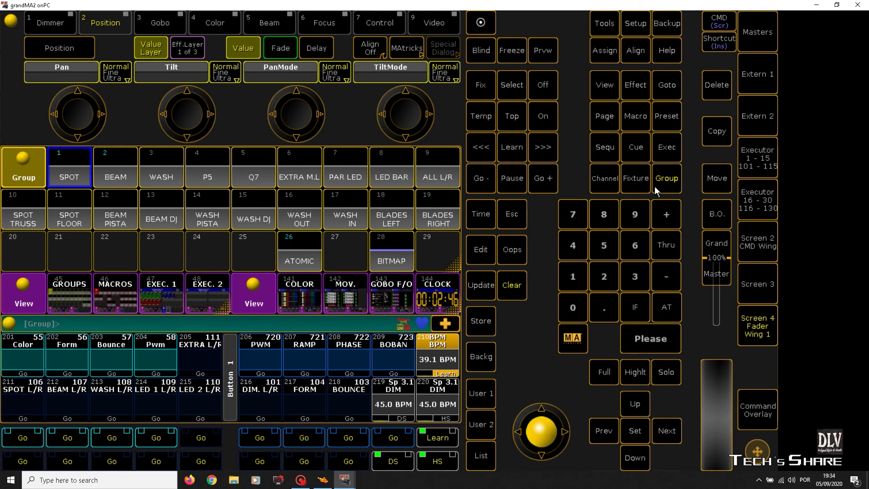
click(753, 248)
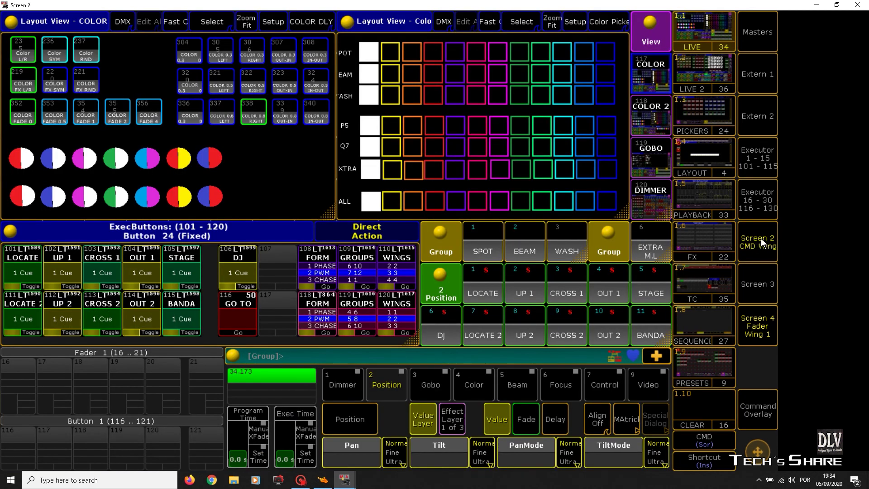
Review the LIVE view's COLOR 2 page and the LIVE 2 view on screen 2, and return to LIVE's COLOR page.
click(702, 66)
click(709, 31)
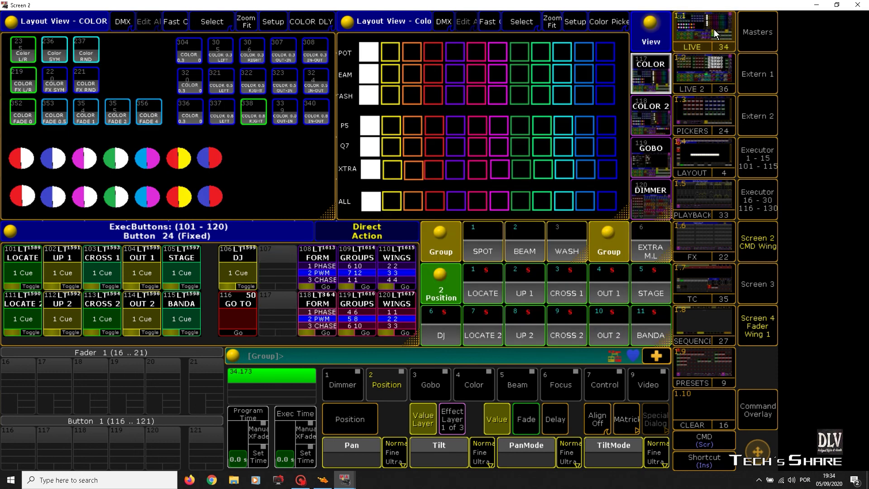
click(657, 125)
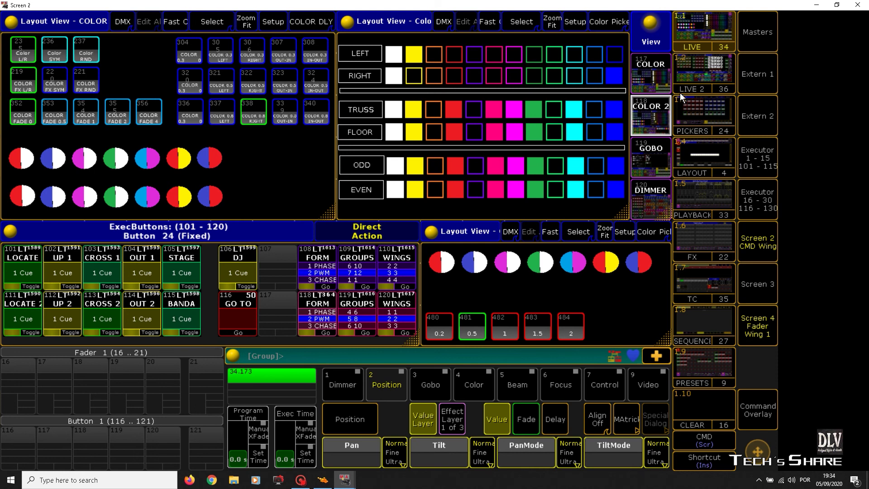
click(701, 78)
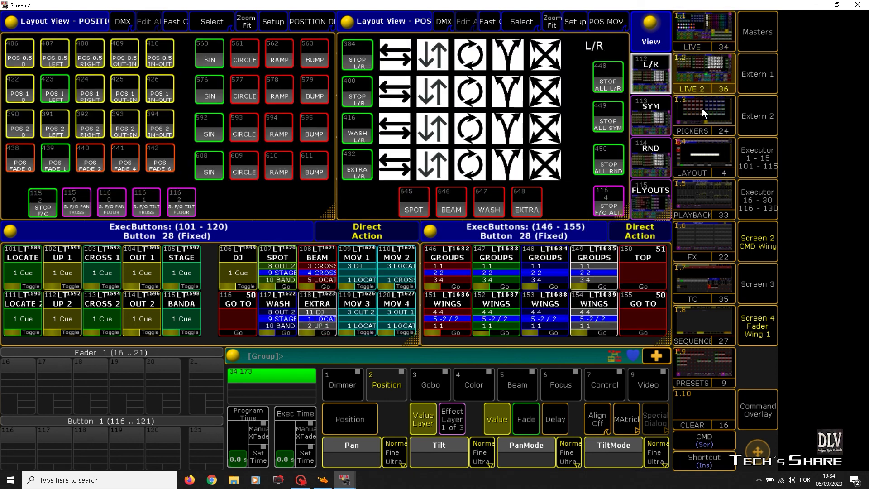
click(708, 31)
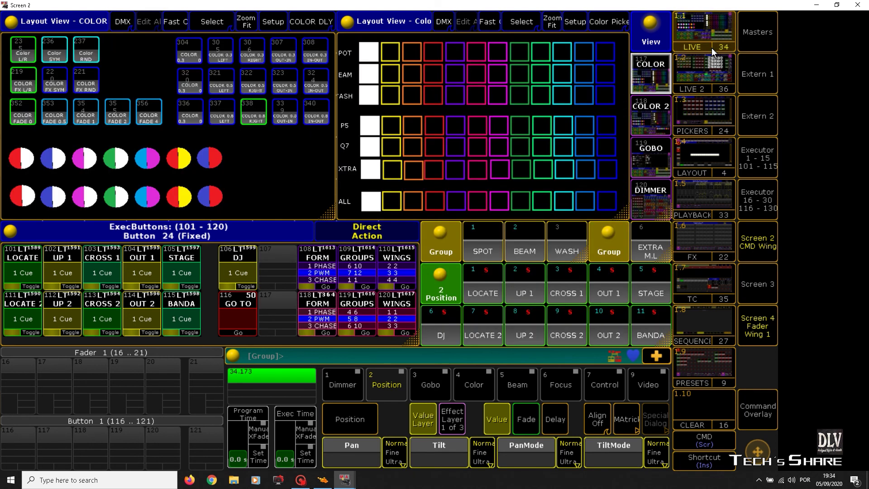
click(648, 66)
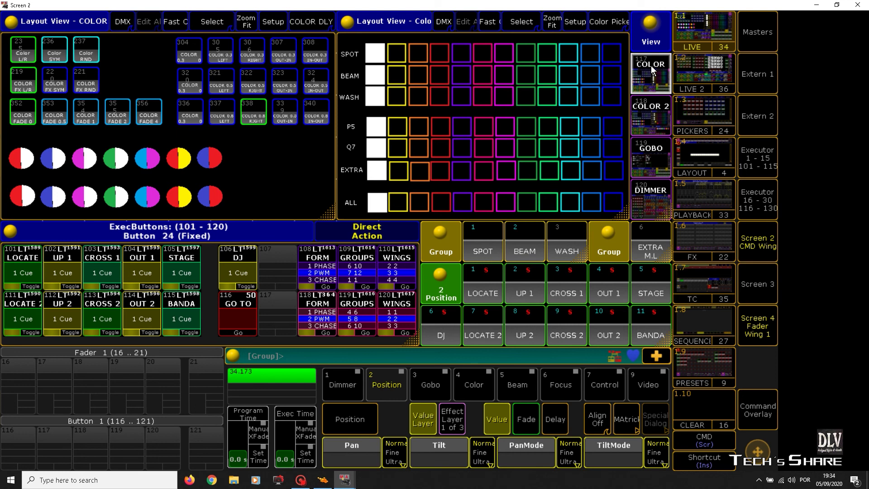